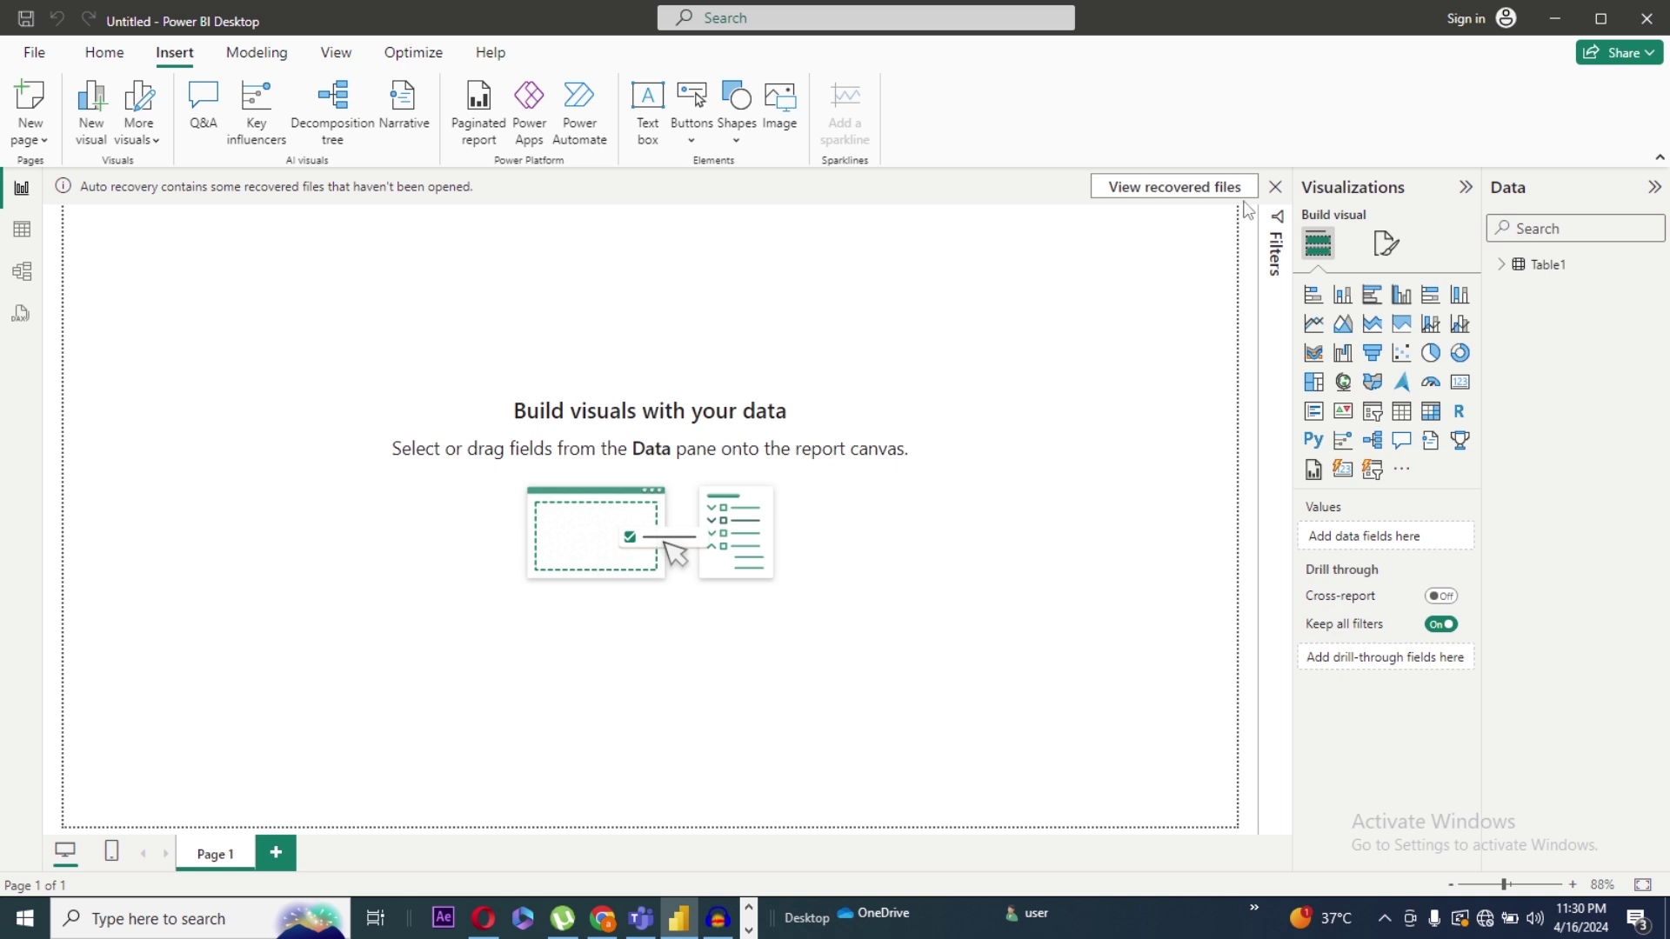
Step: Insert a rounded rectangle and stretch it into a wide banner across the top of the report page
click(1506, 268)
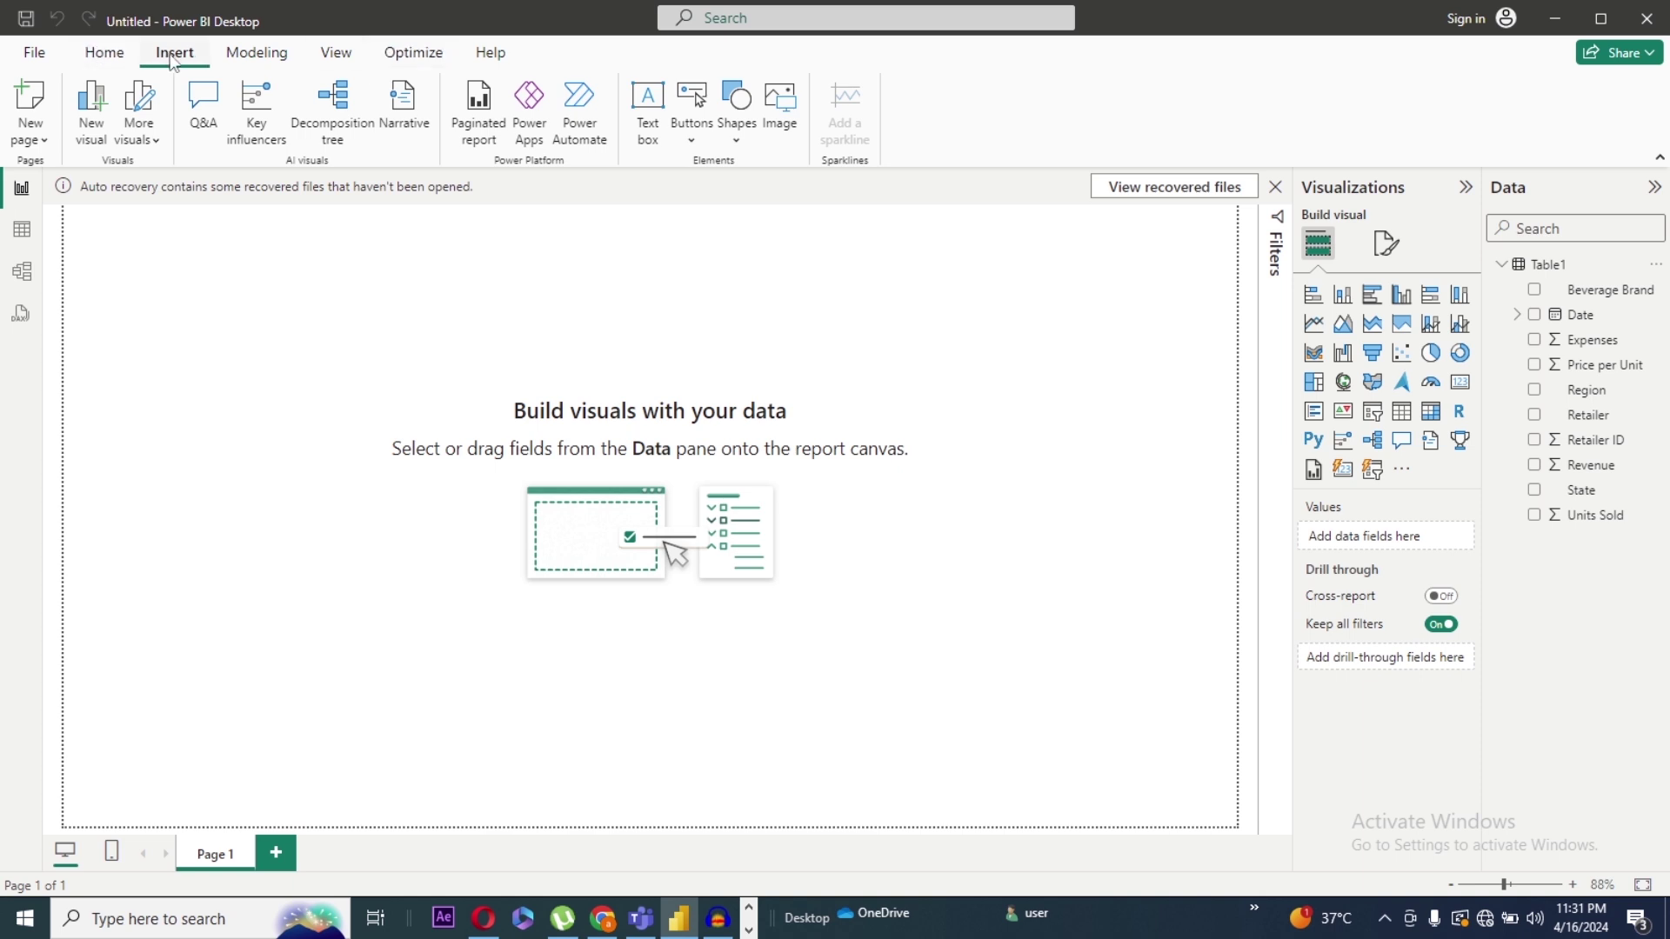
click(736, 147)
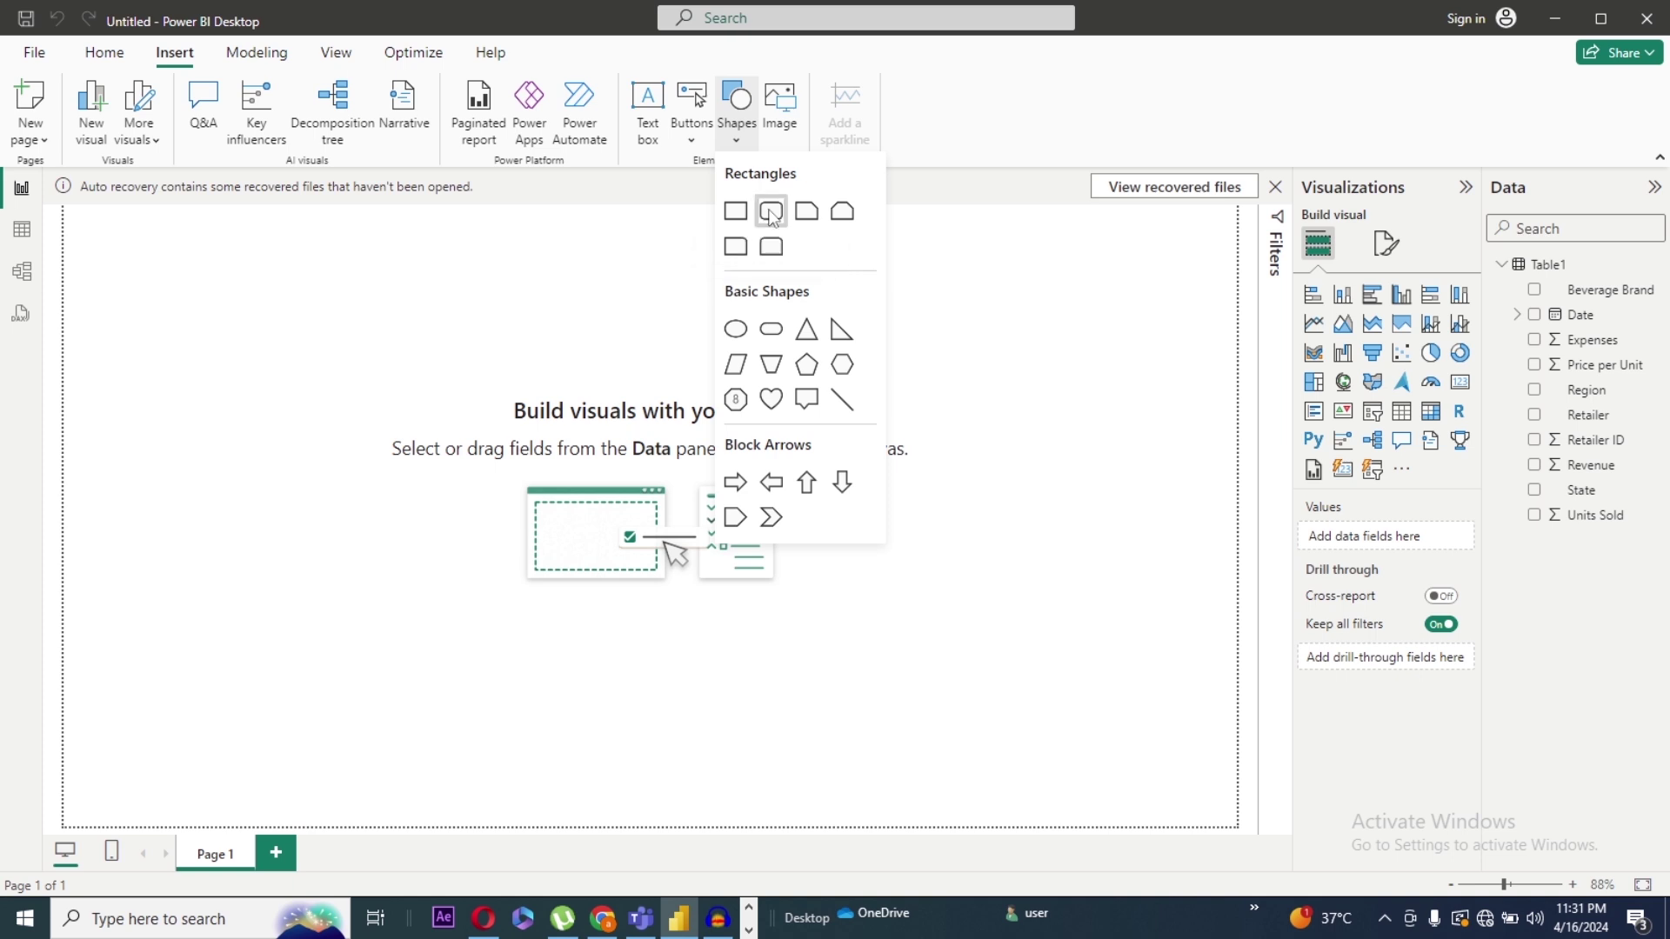
click(770, 215)
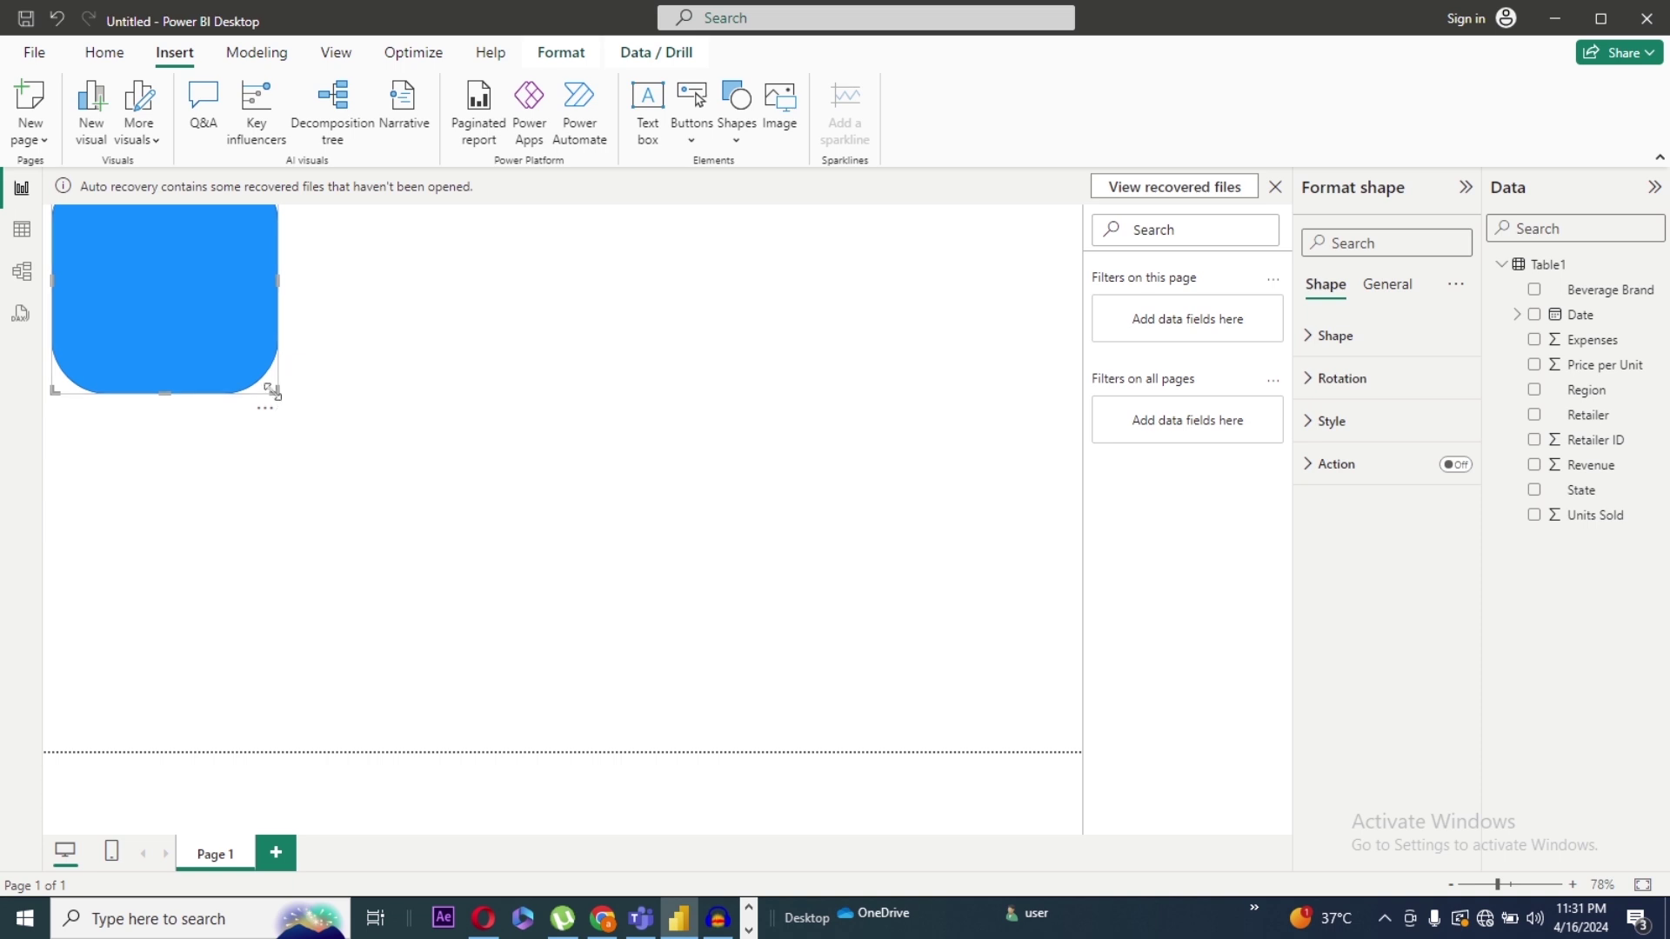
drag(277, 391, 1076, 255)
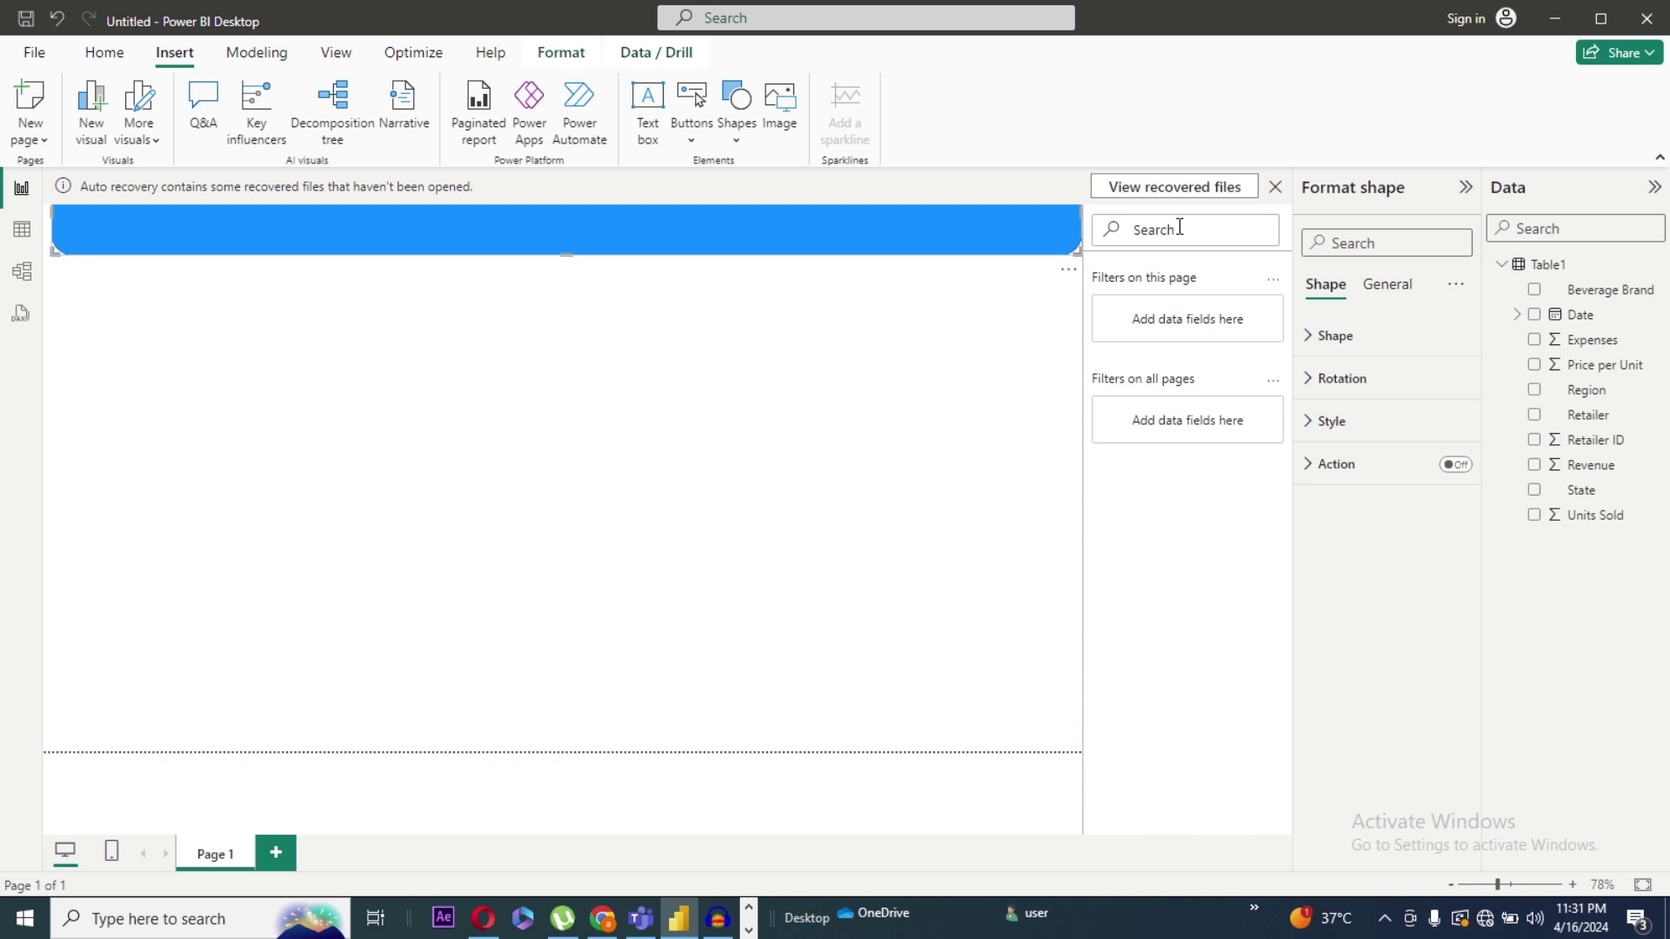
Step: Dismiss the auto recovery notice, choosing to remove the recovered files
click(1276, 188)
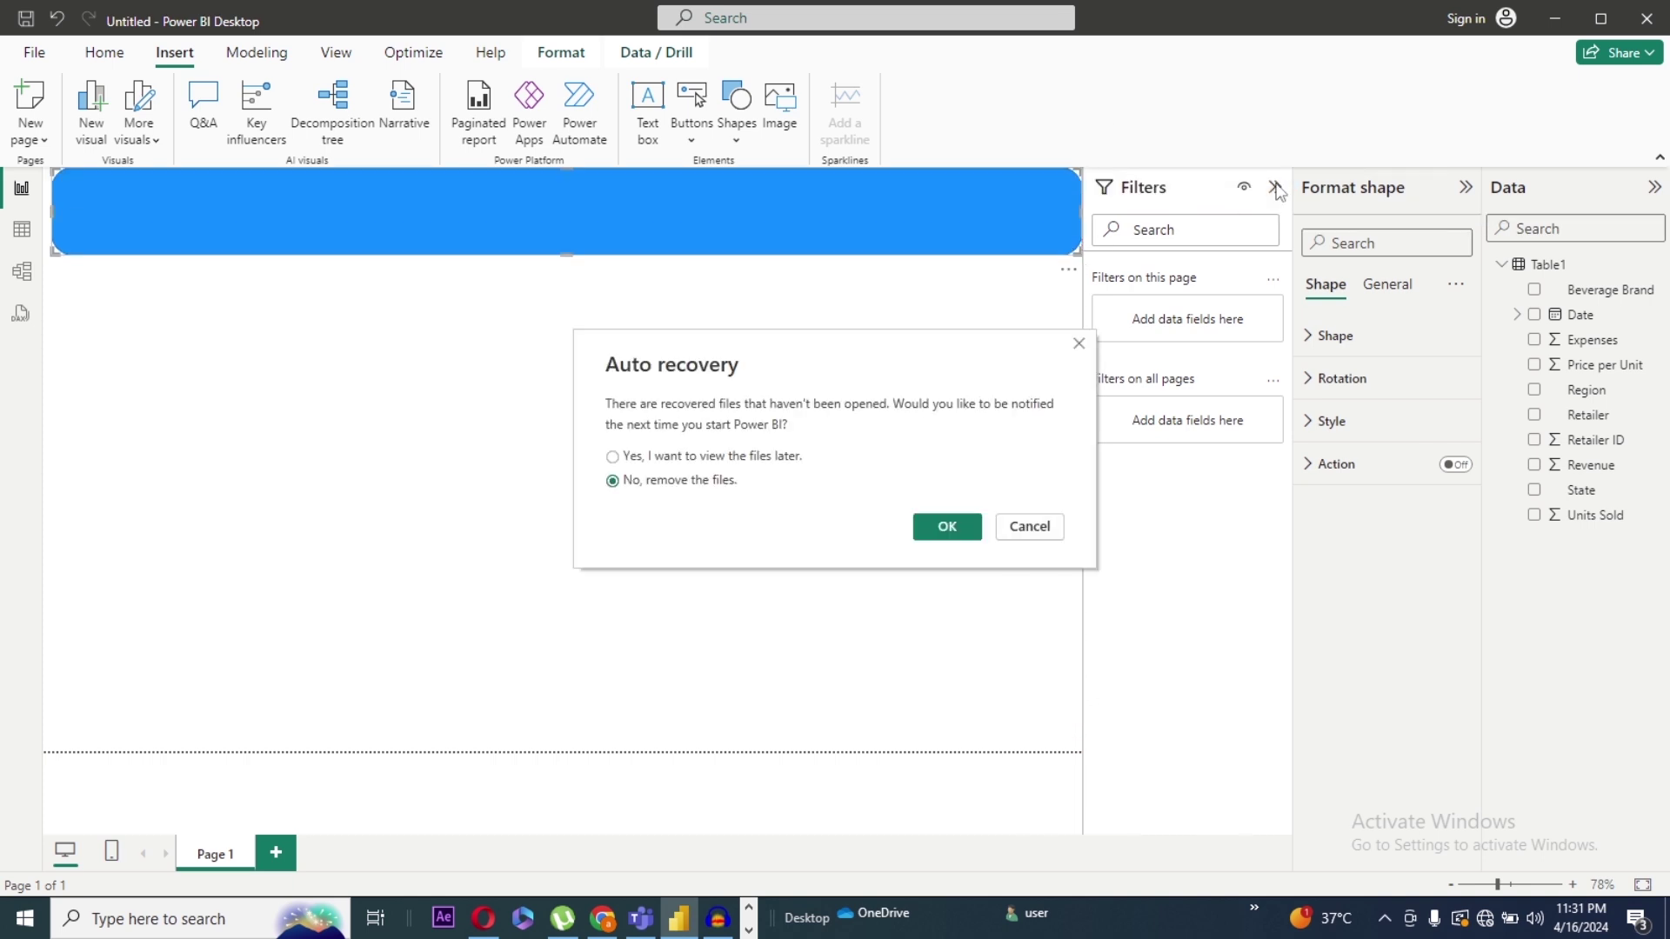
click(938, 527)
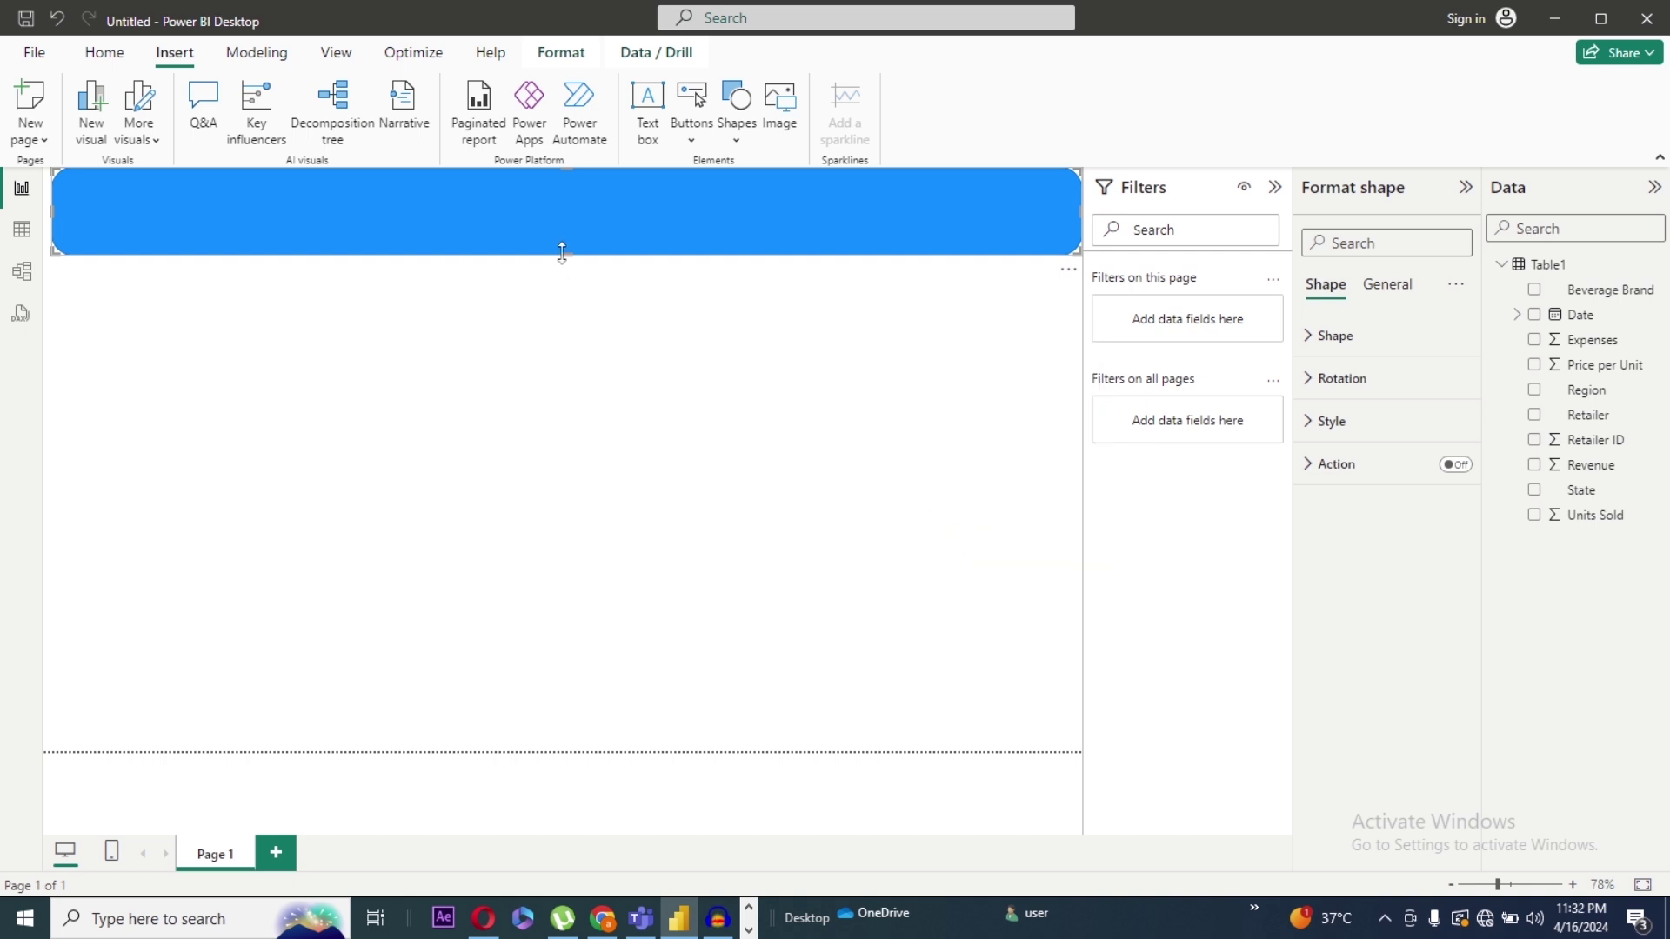
Step: Reduce the banner's height to a thin strip and change its fill to a darker theme blue
drag(565, 252, 565, 218)
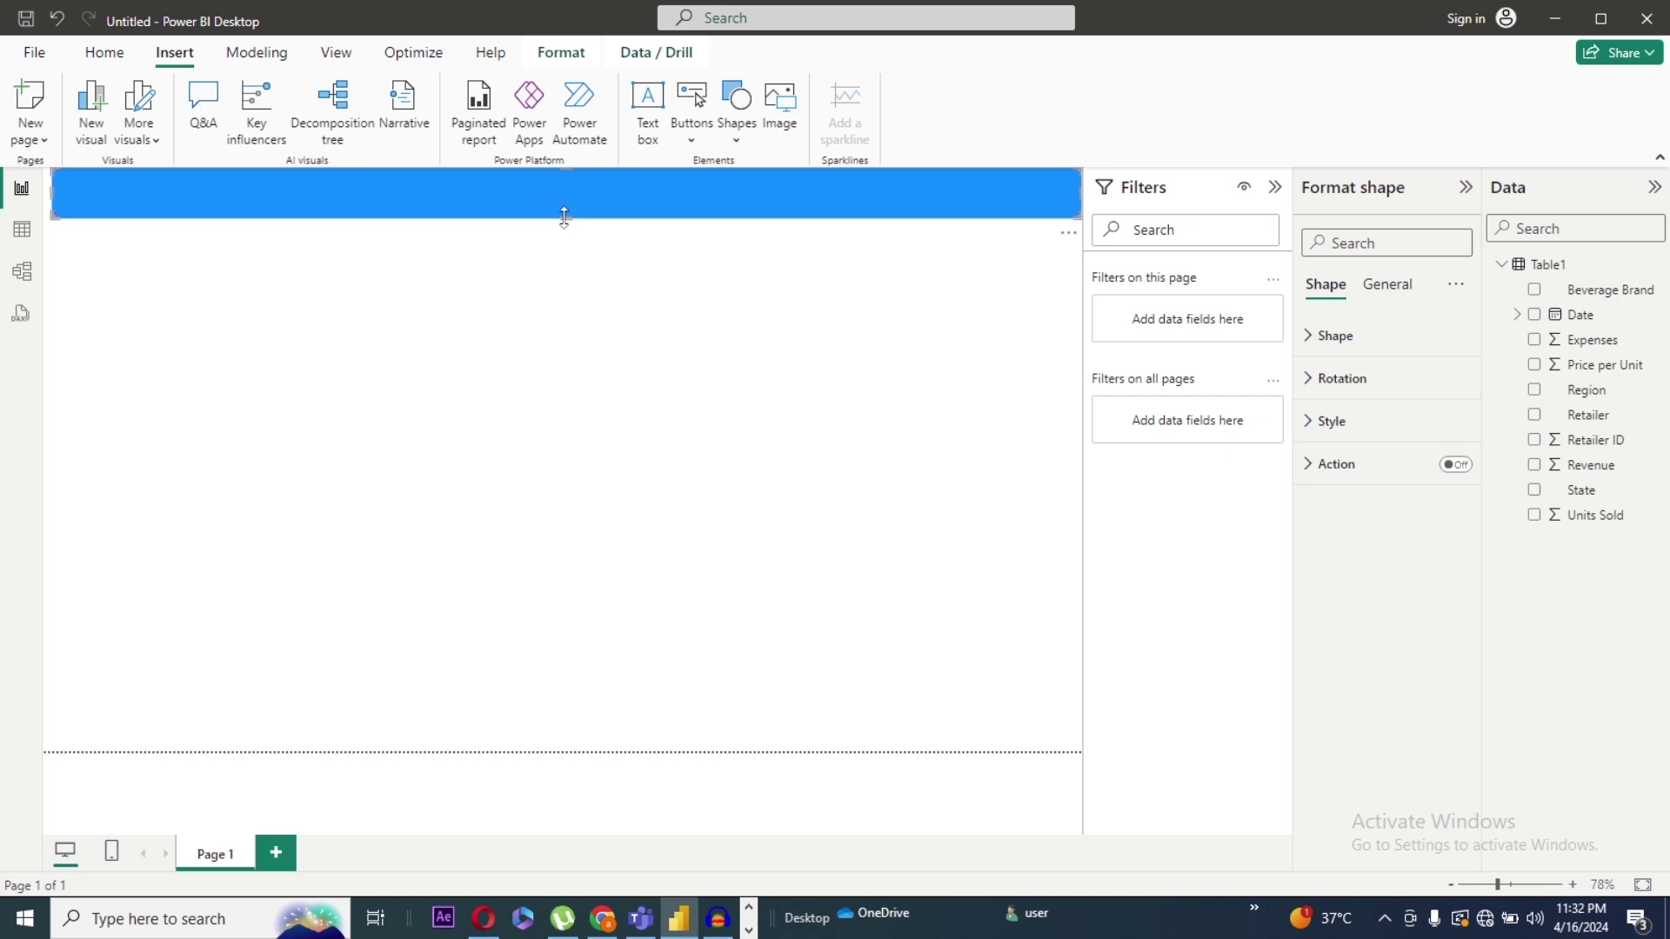
click(1312, 423)
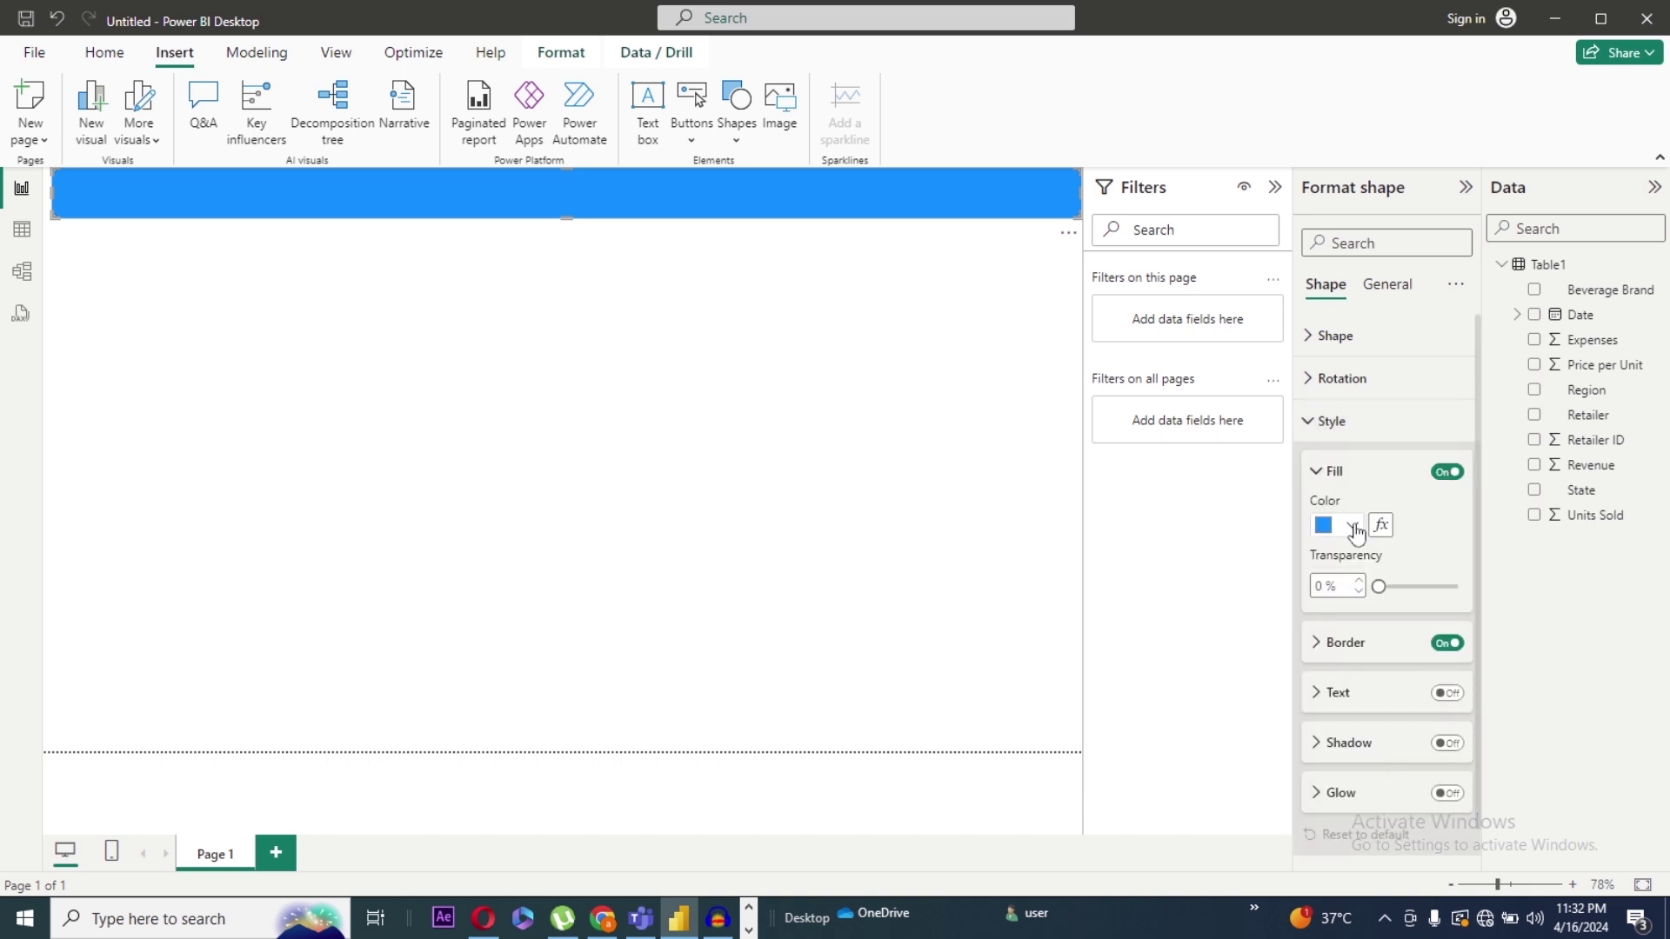
click(1353, 526)
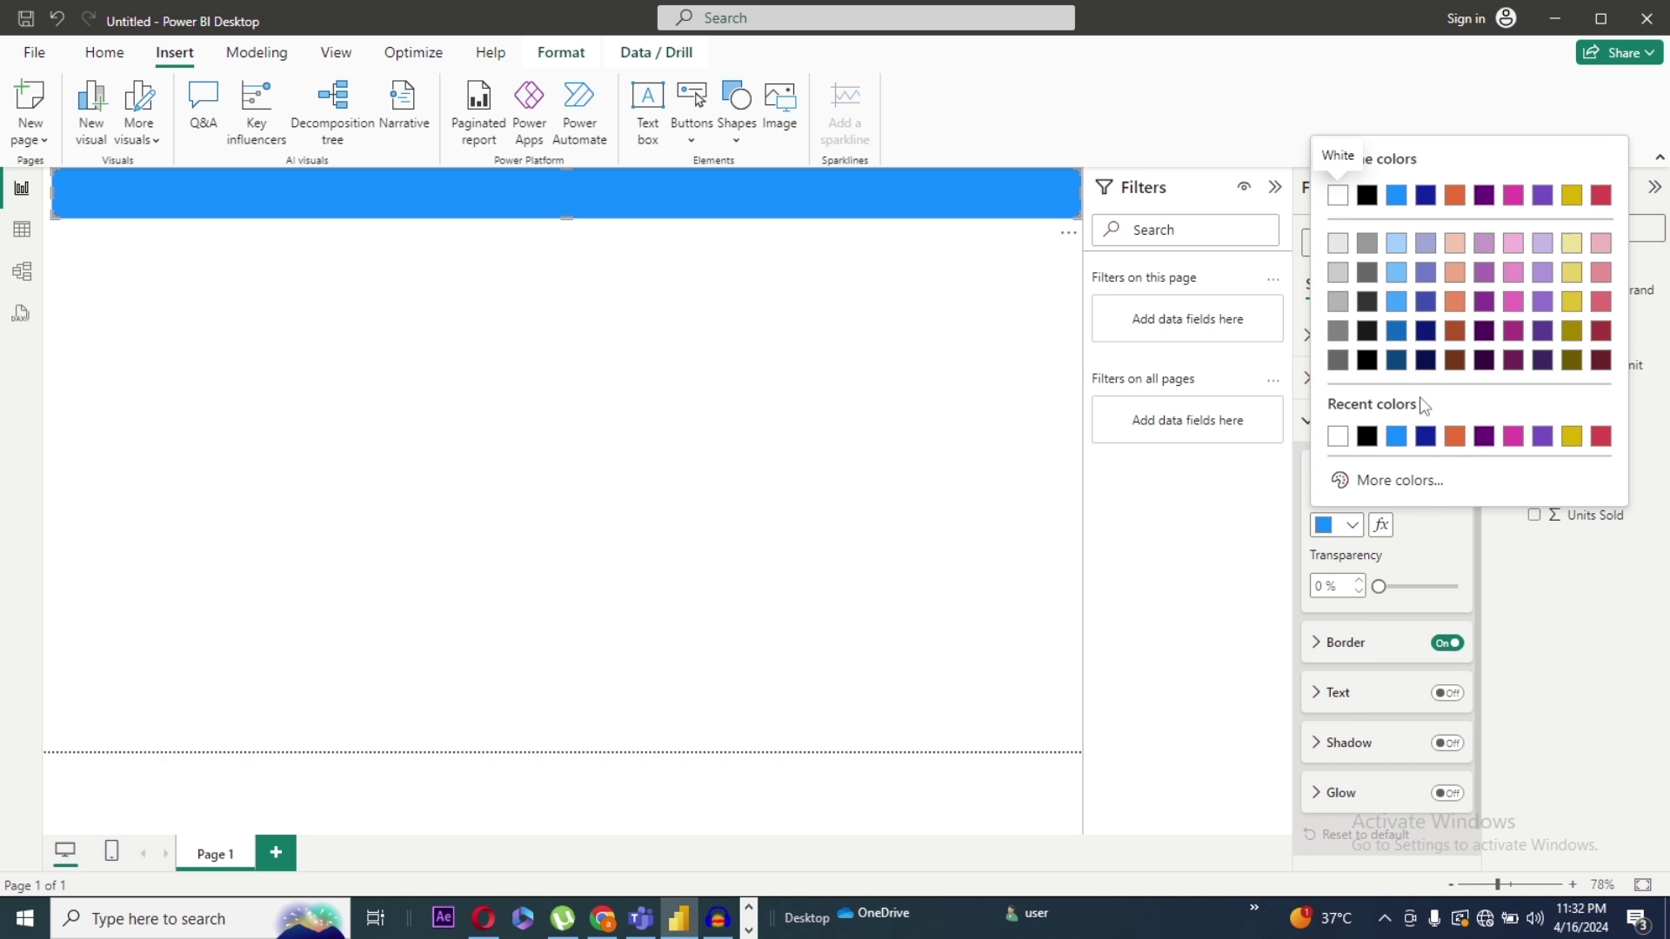
click(1397, 332)
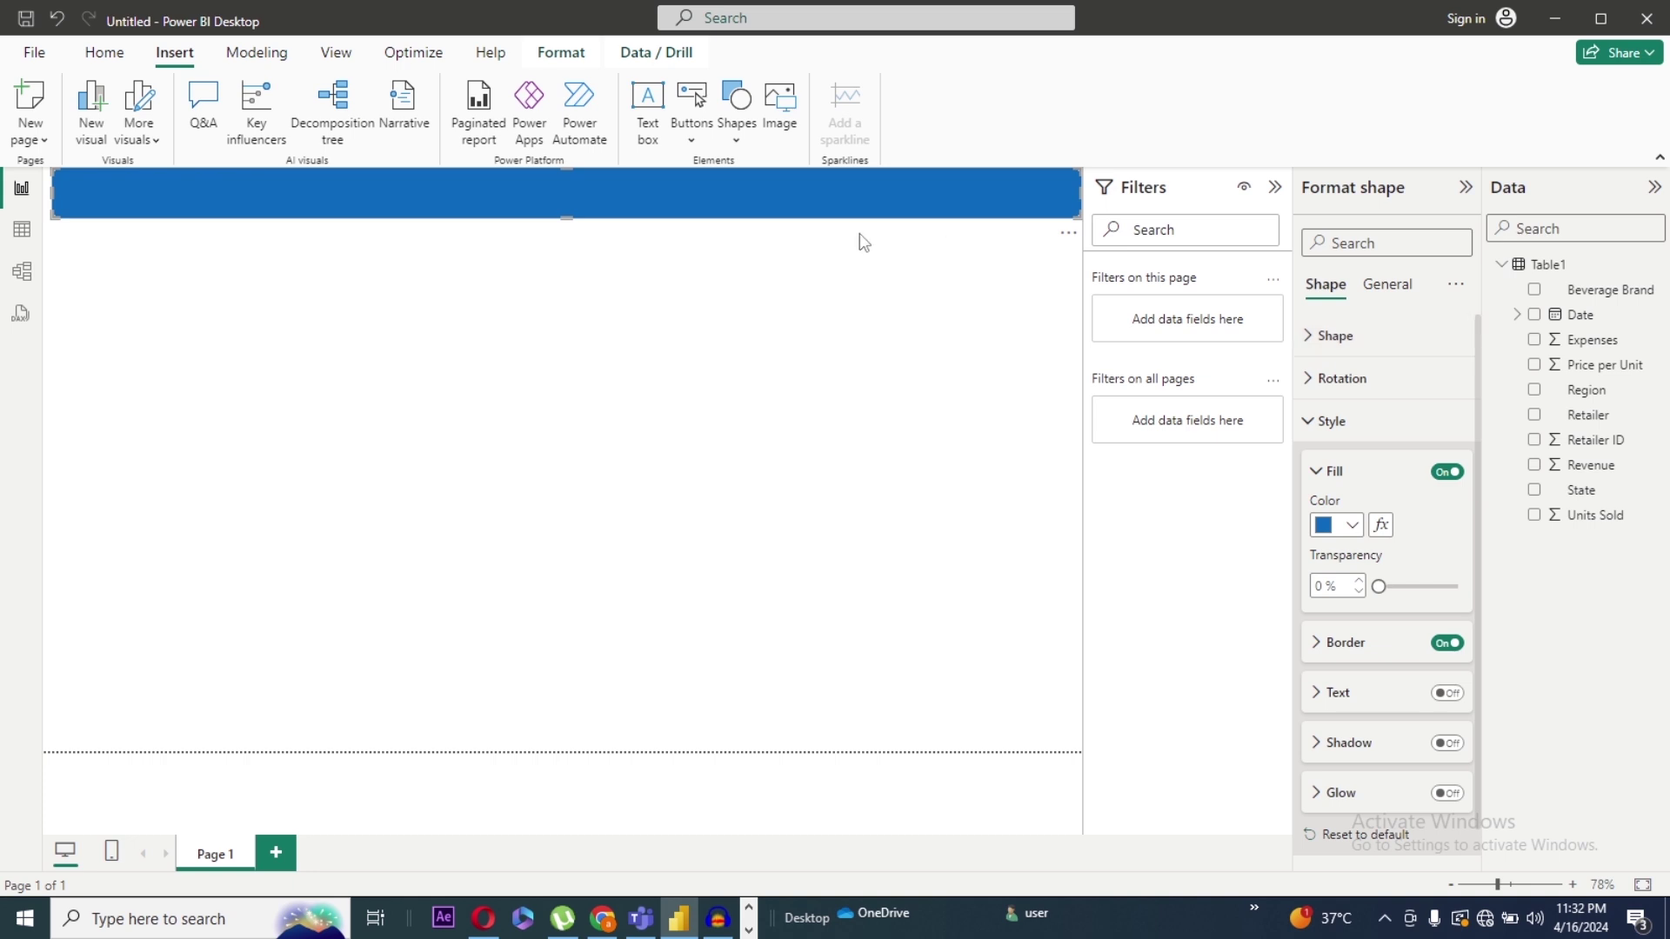
Step: Insert a text box containing the title "B & k FOOD REPORT DASHBOARD"
click(648, 103)
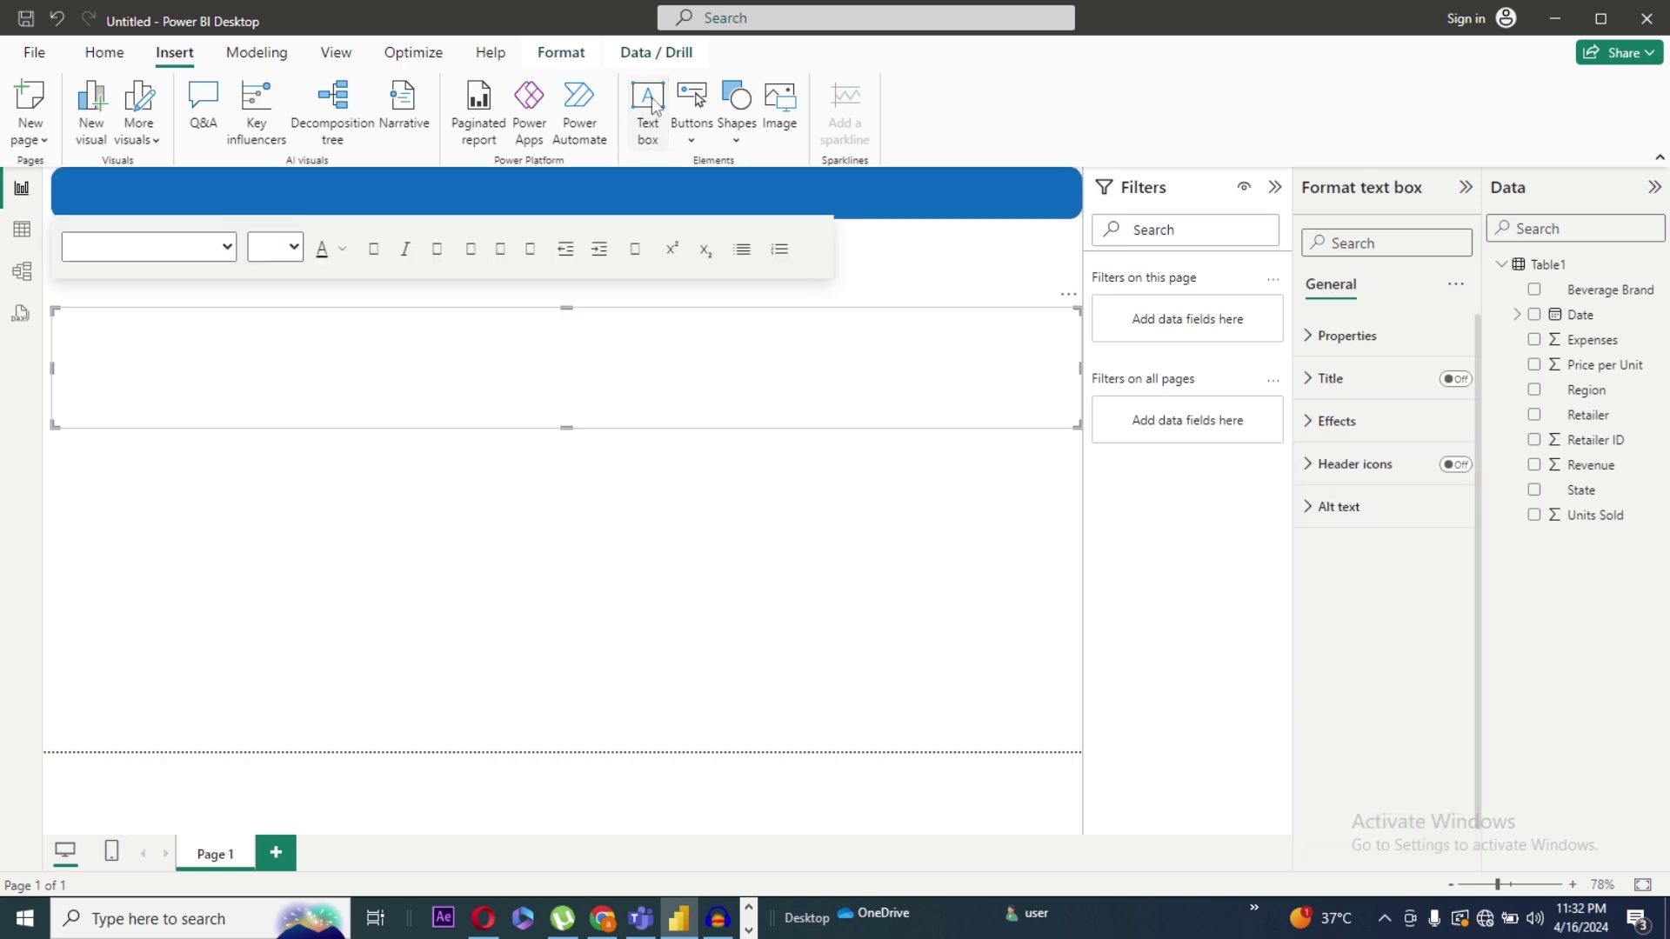
click(394, 372)
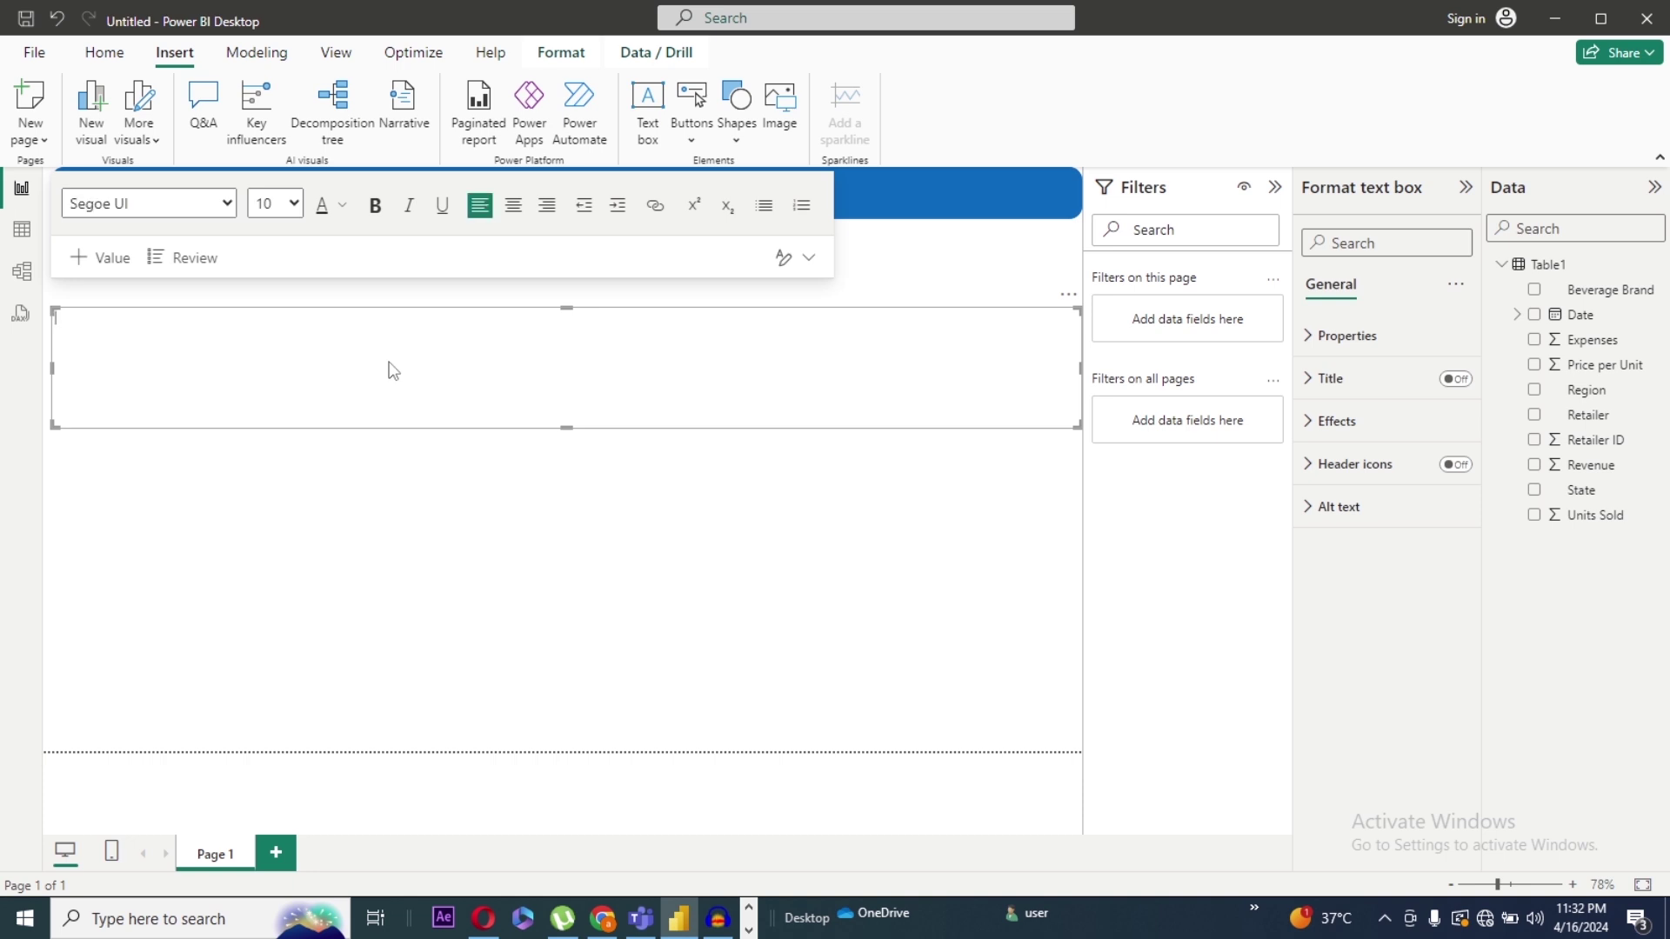
text(B & k FOOD REPORT DASHBOARD)
Step: Format the dashboard title as centred, bold text at font size 24
triple_click(234, 323)
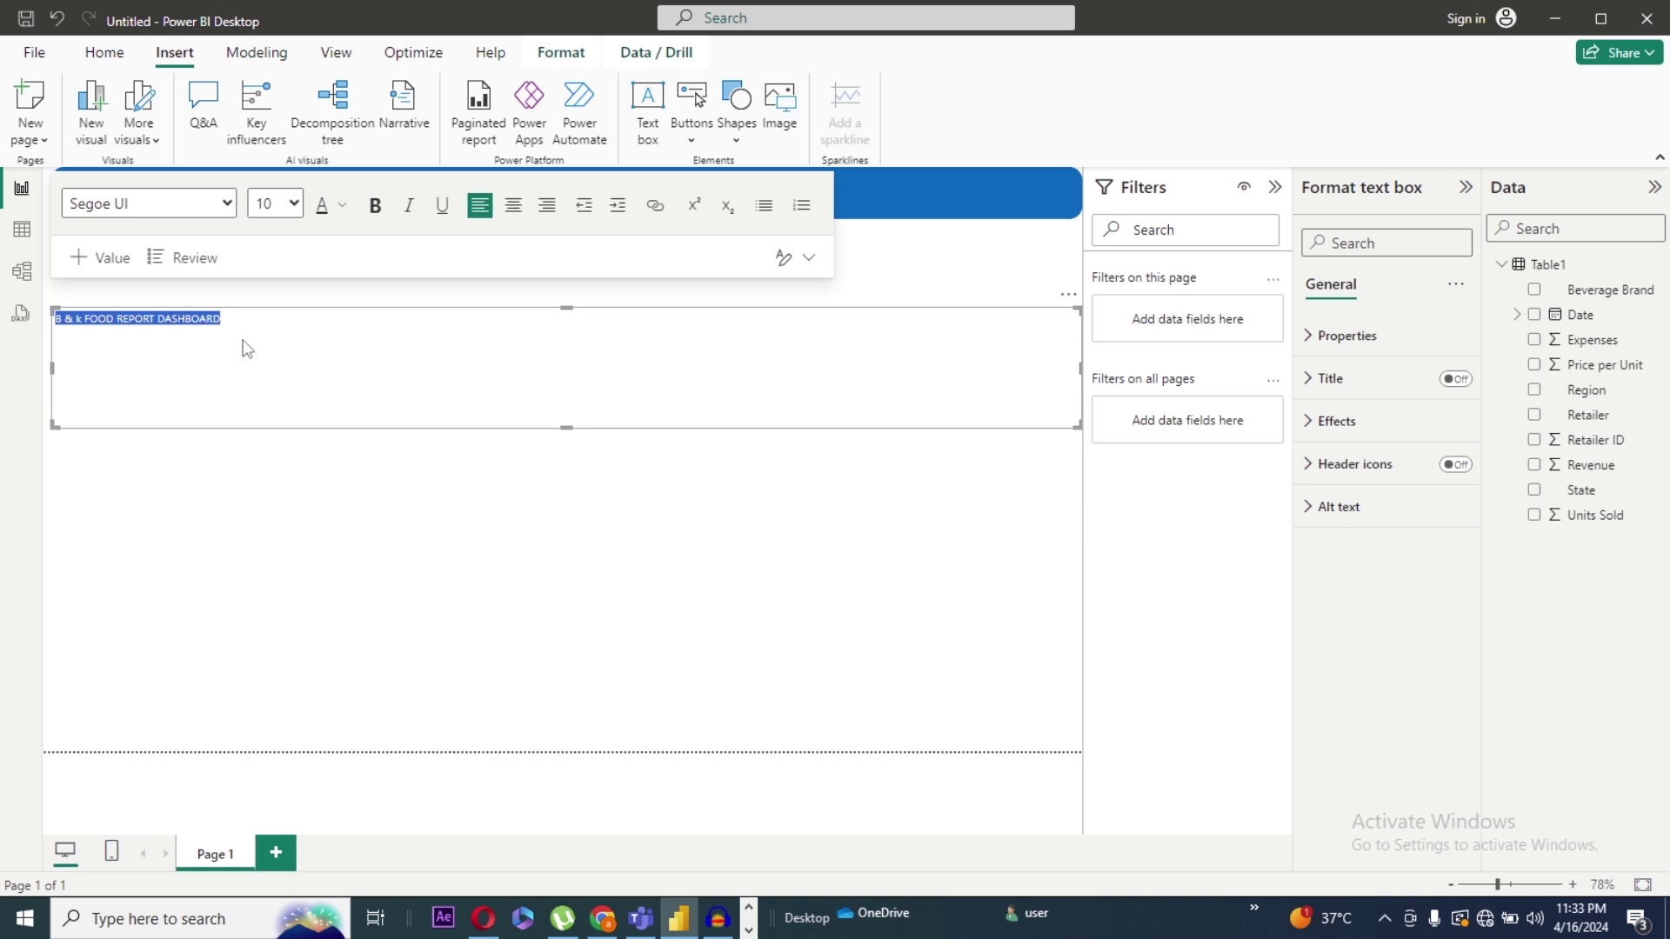
click(515, 209)
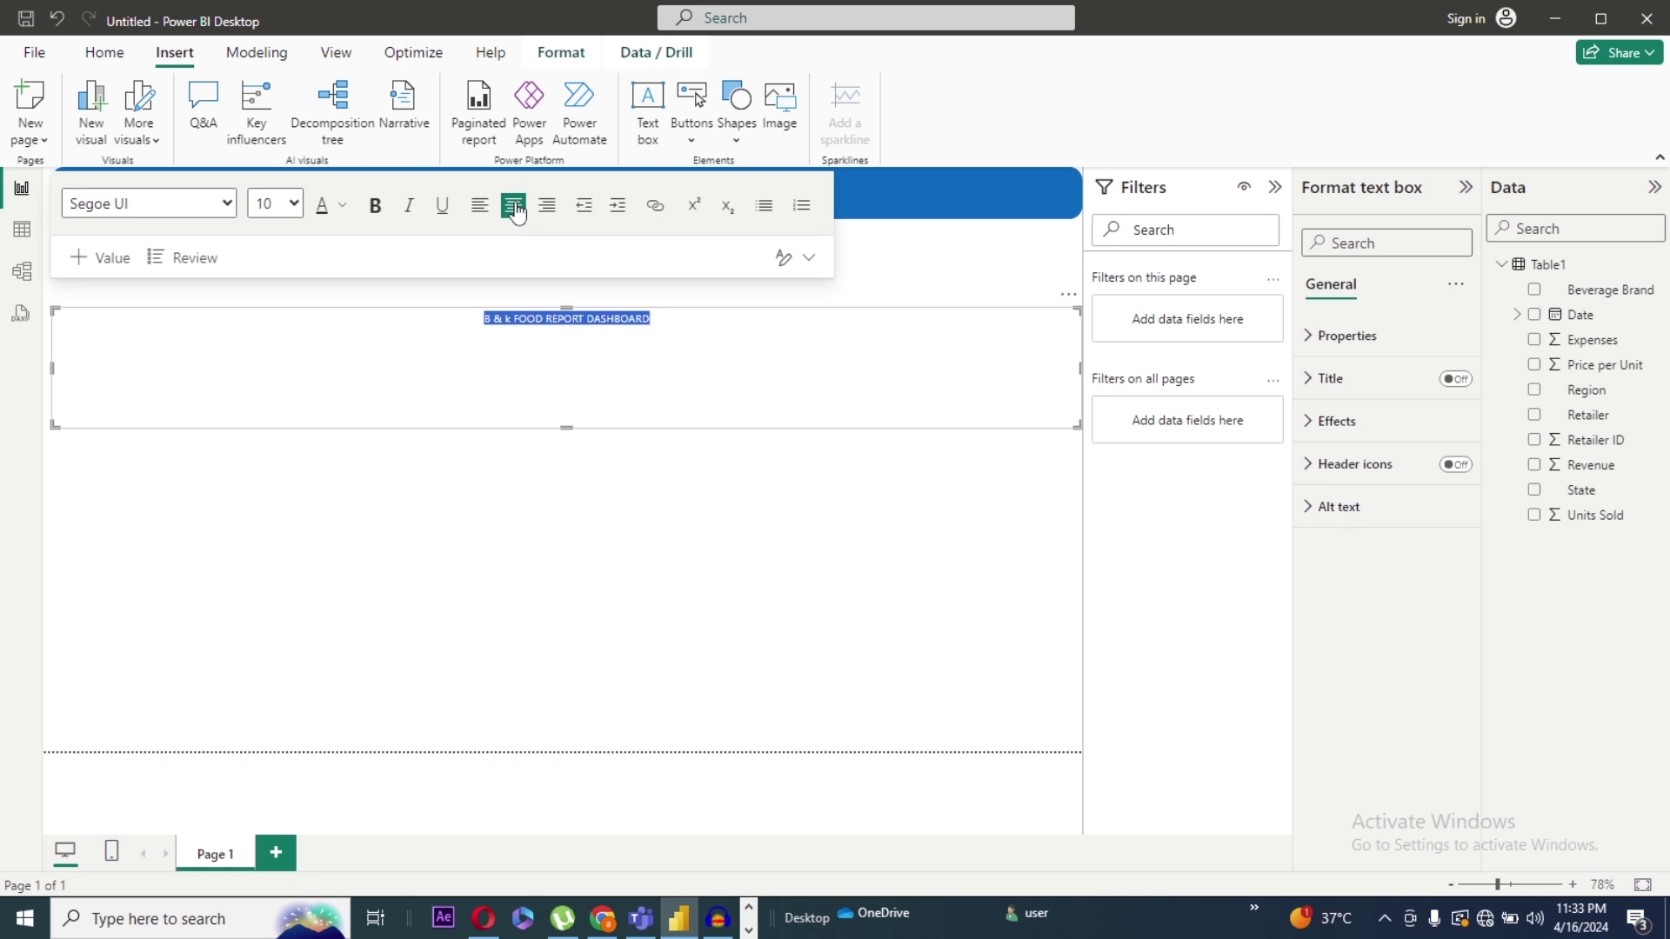
click(376, 213)
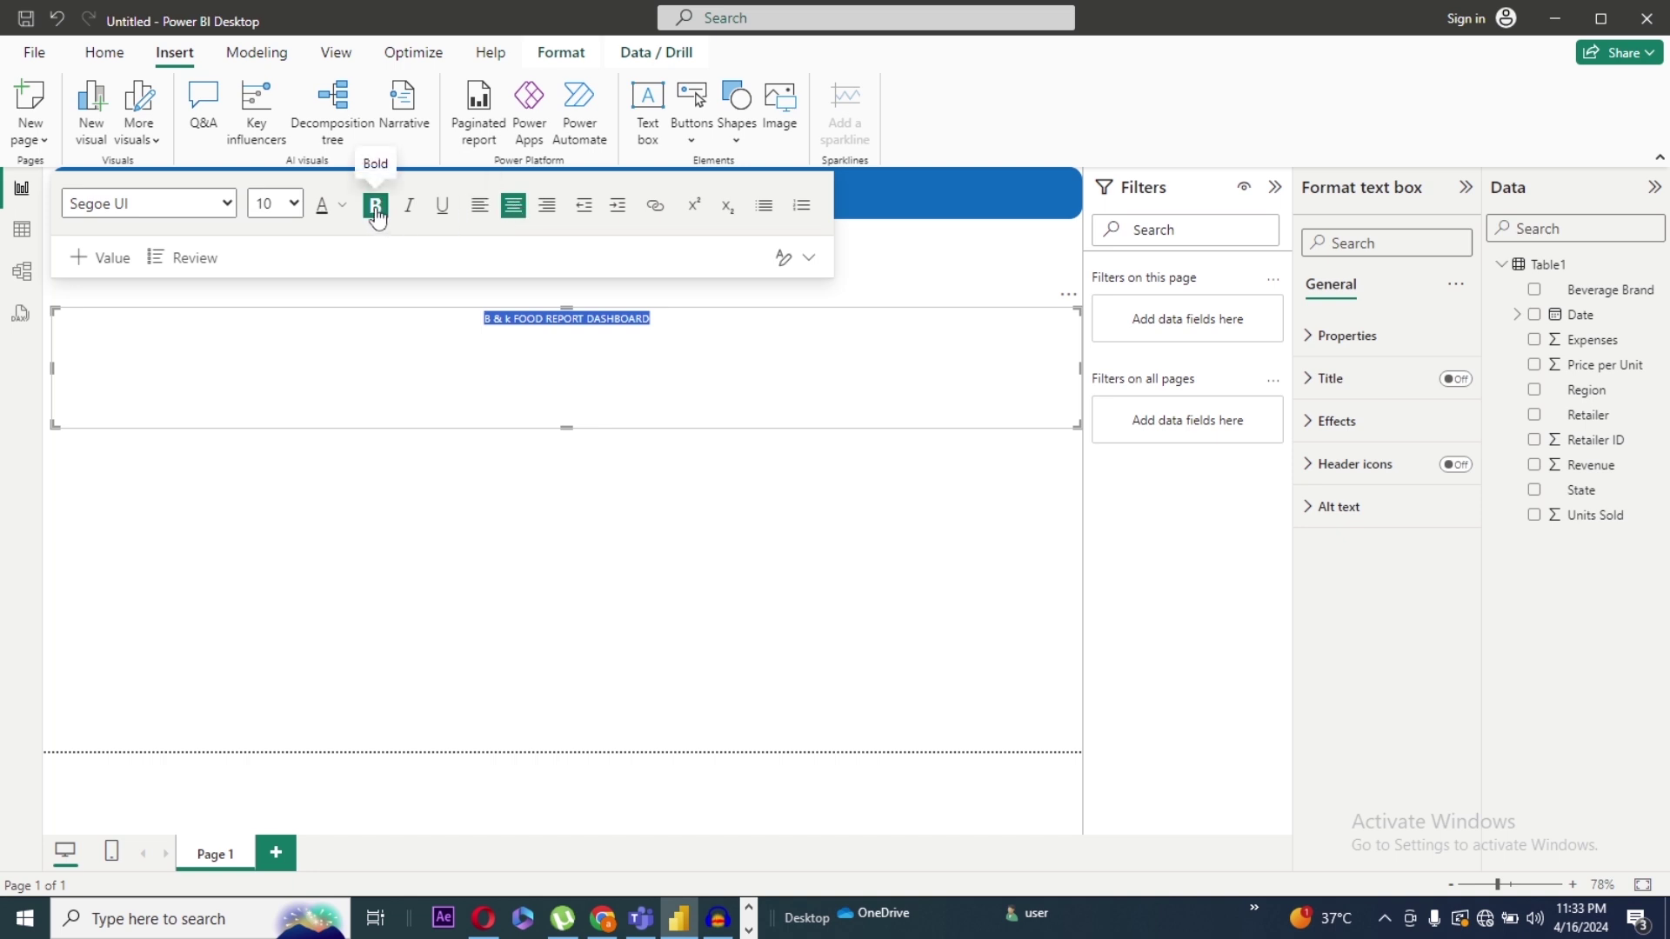
click(294, 206)
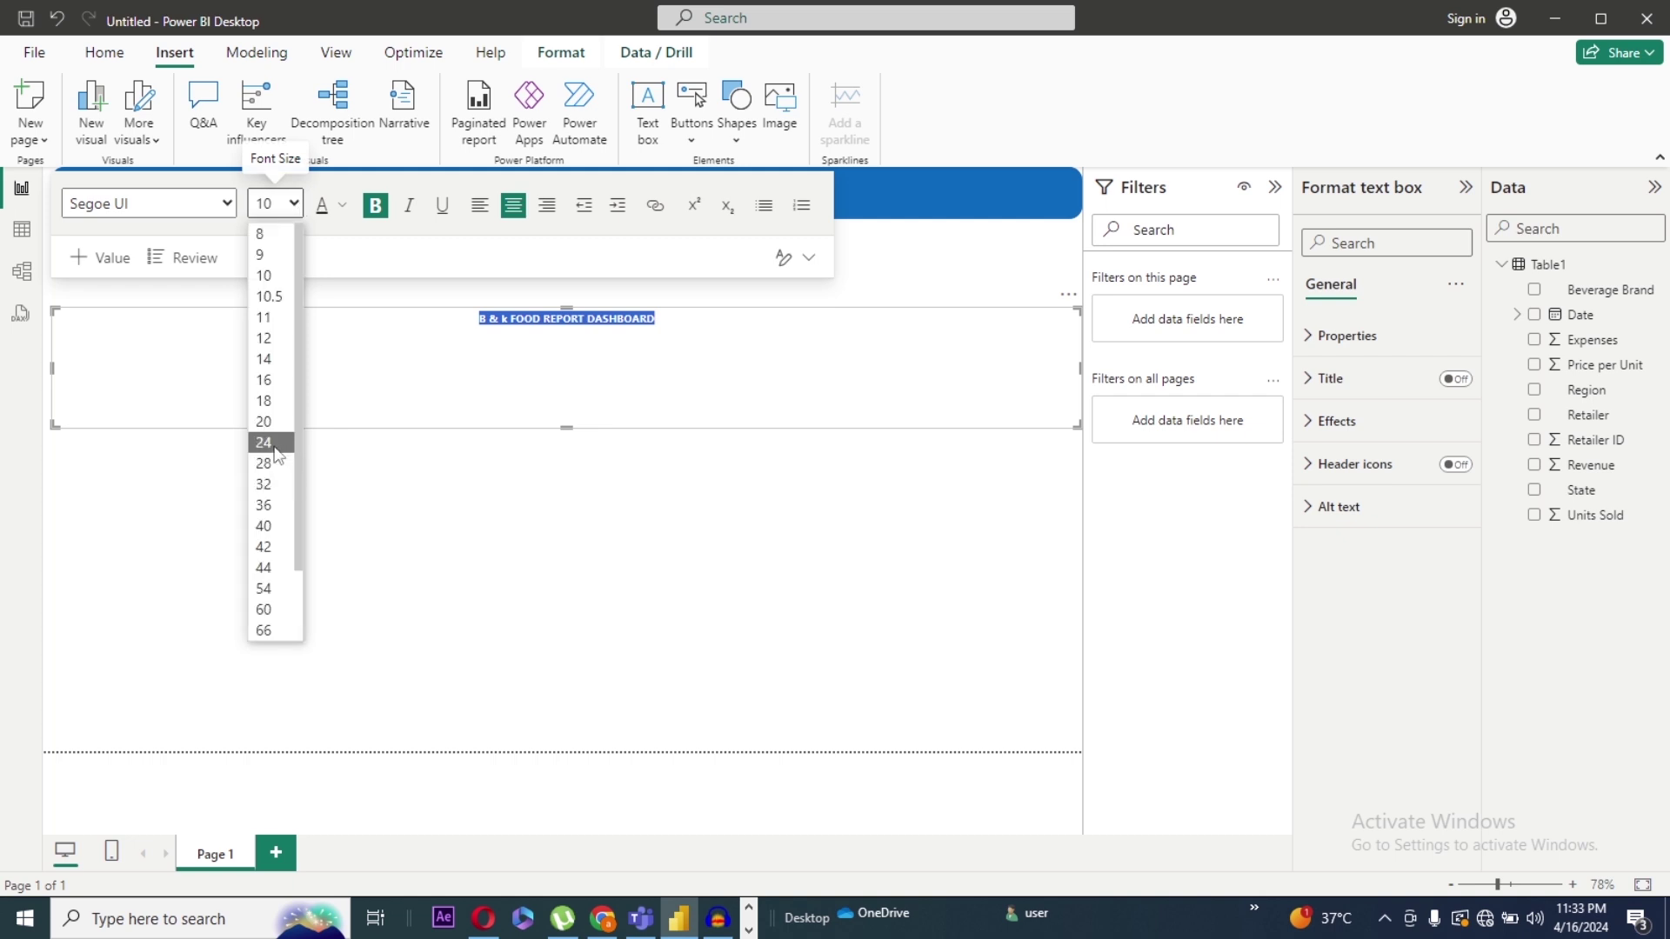
click(271, 442)
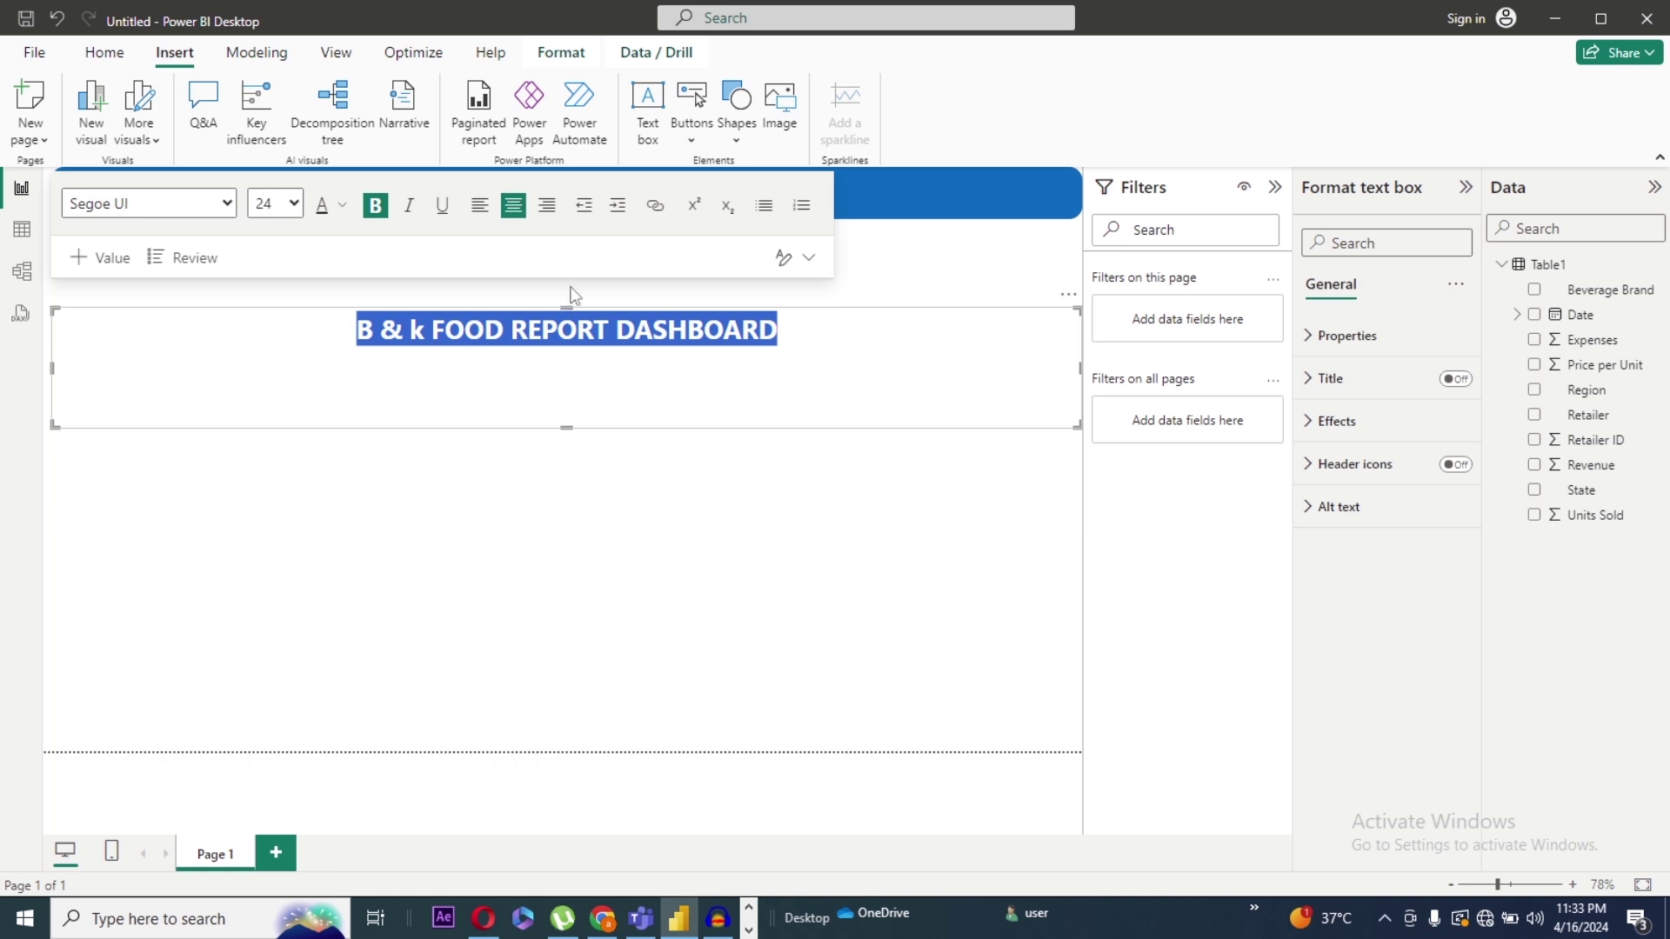
Step: Resize the title text box to fit over the blue banner and turn off its background
drag(566, 304, 579, 176)
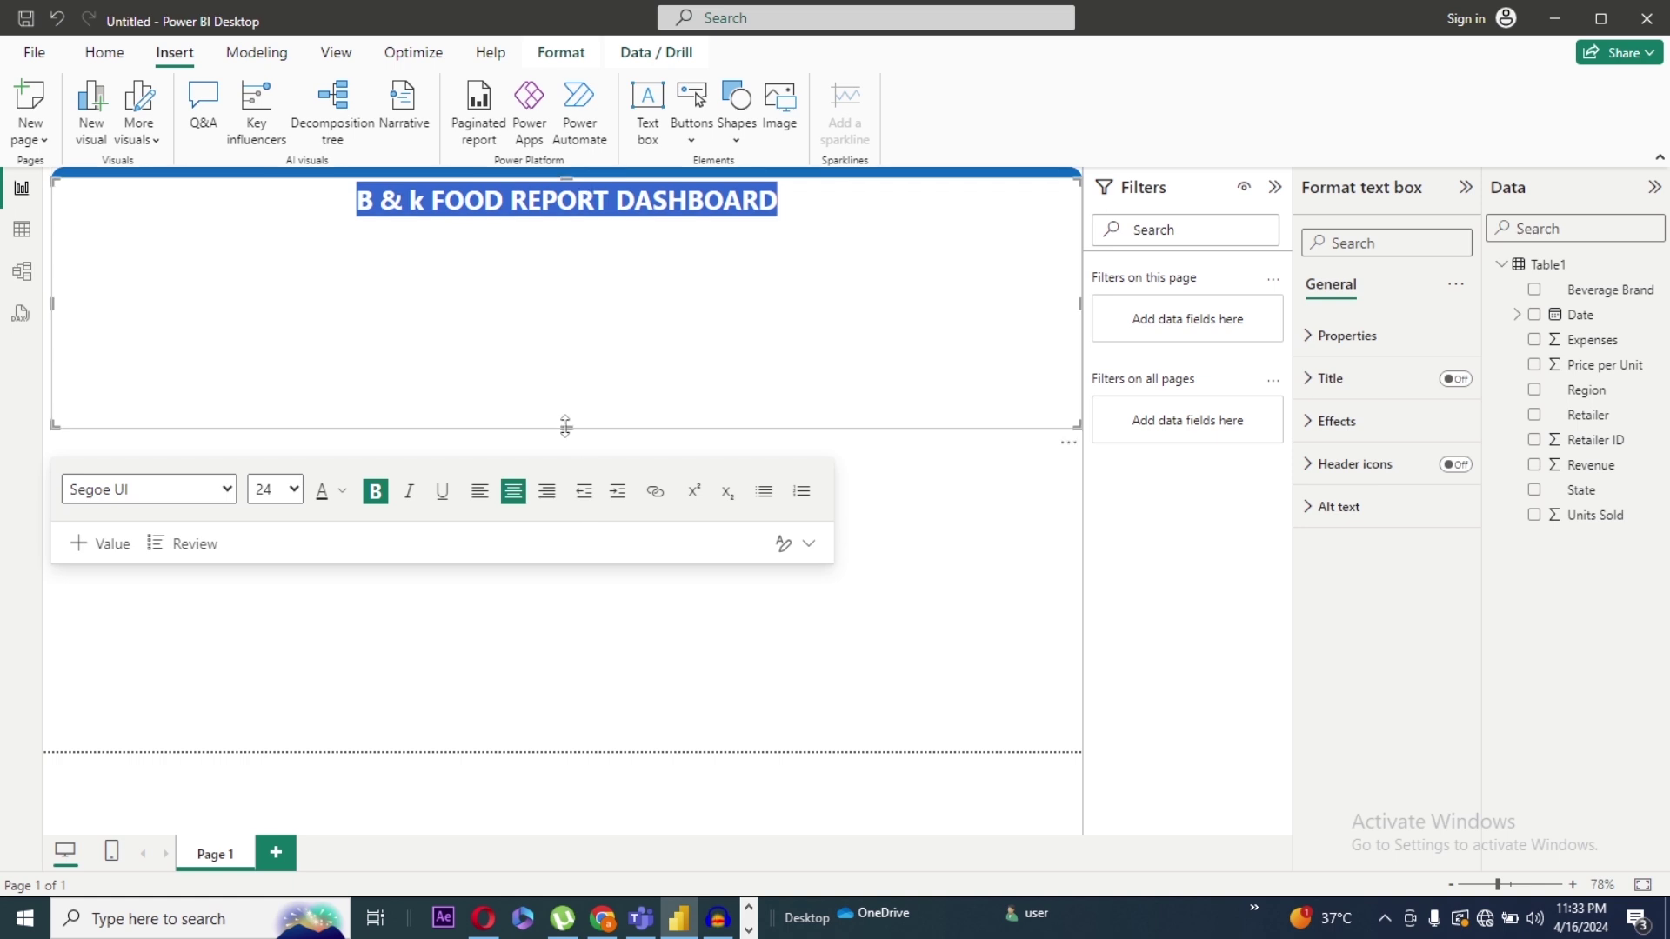
drag(565, 425, 566, 220)
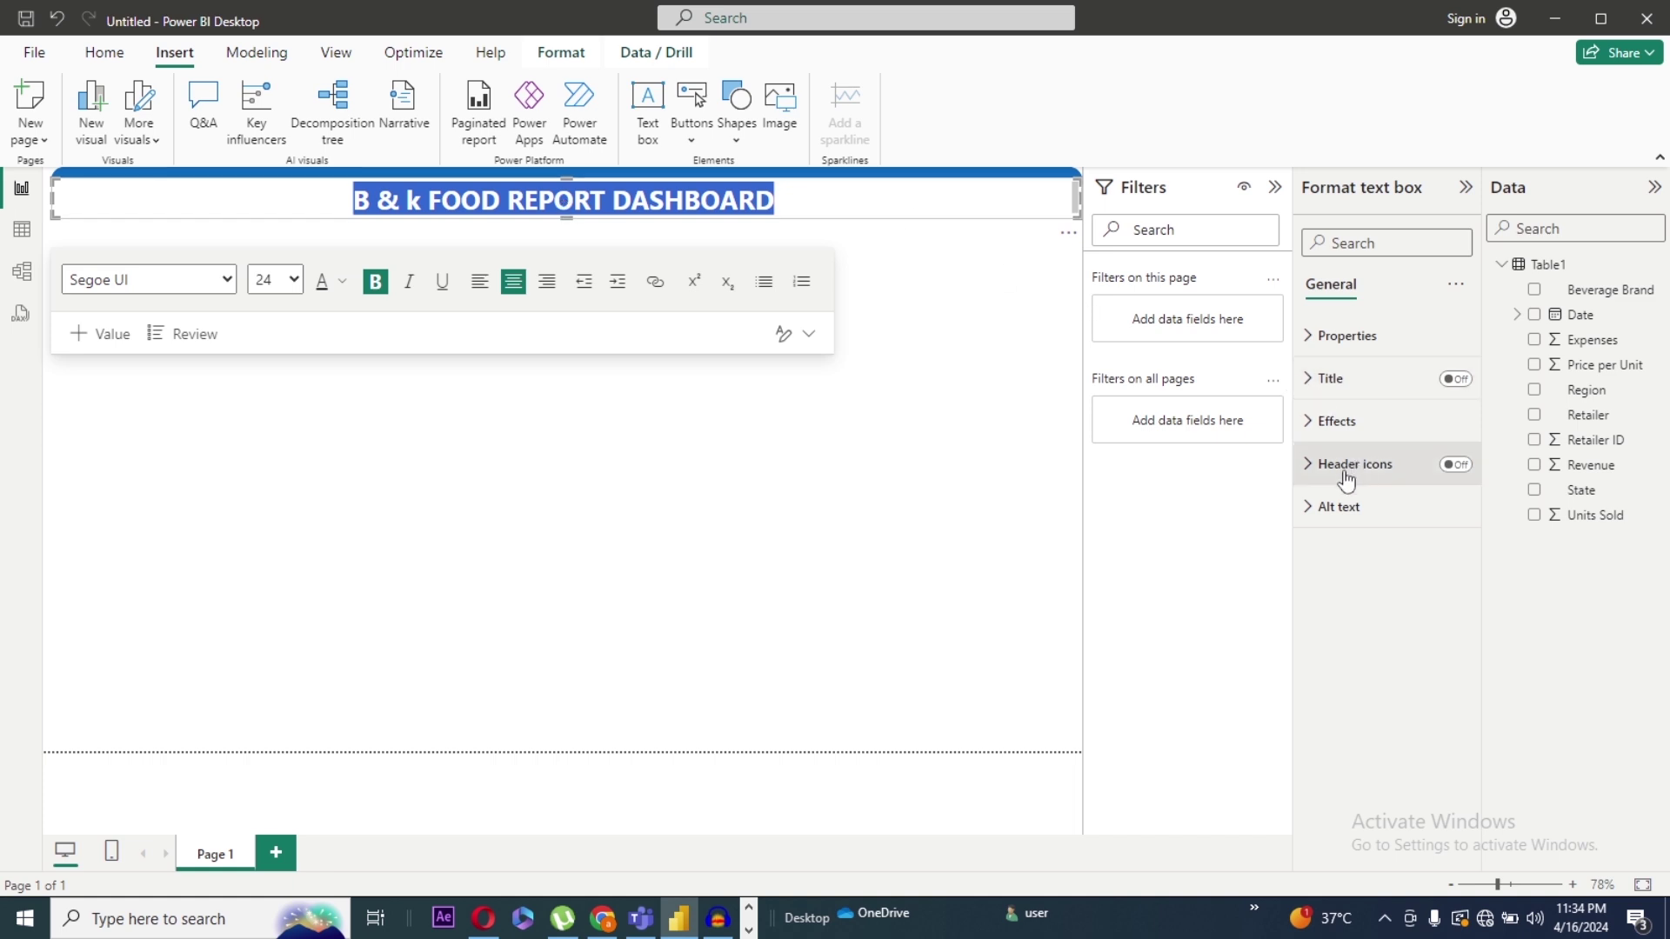
click(1311, 426)
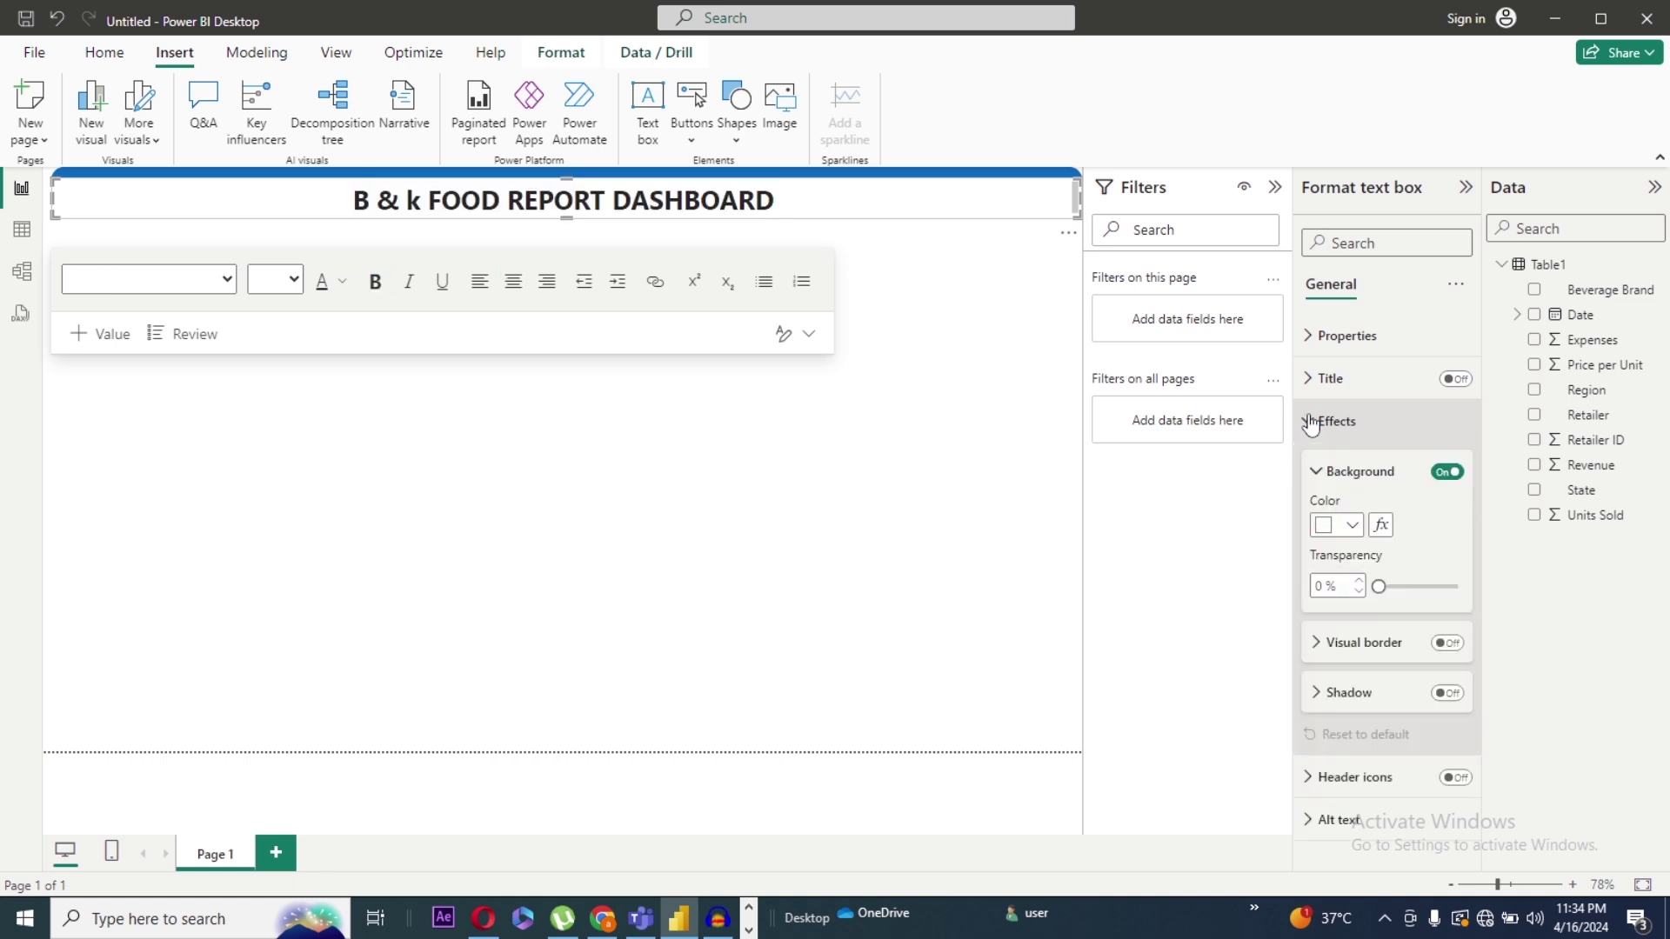
click(1445, 477)
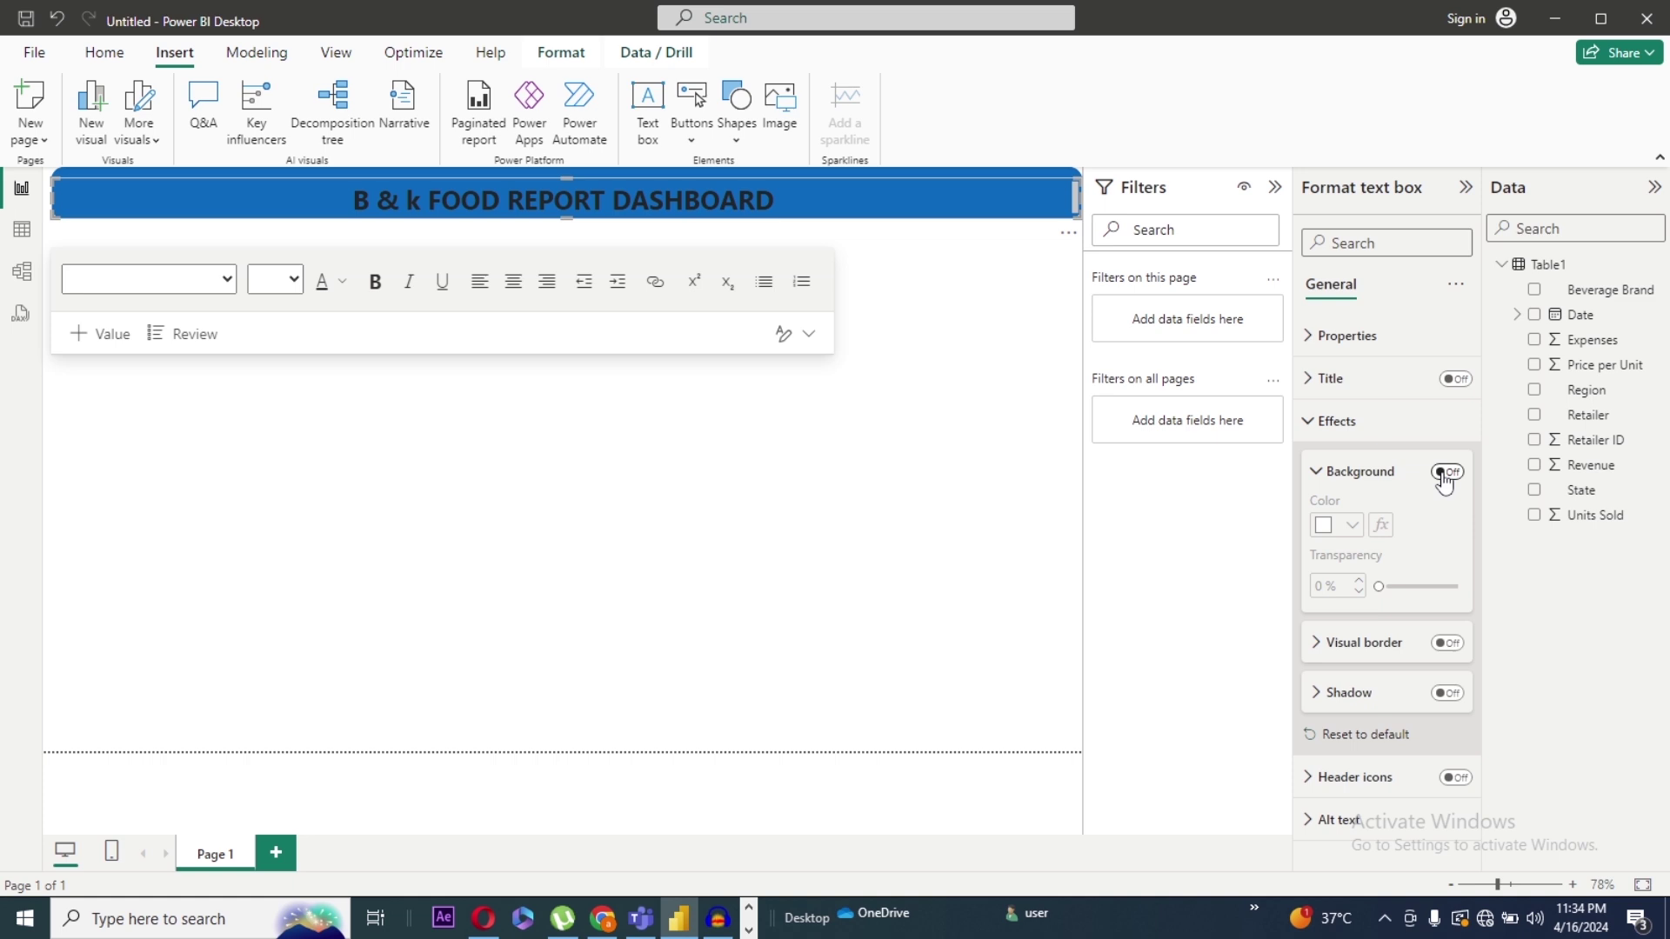
Step: Set the font colour of the dashboard title to white
triple_click(501, 197)
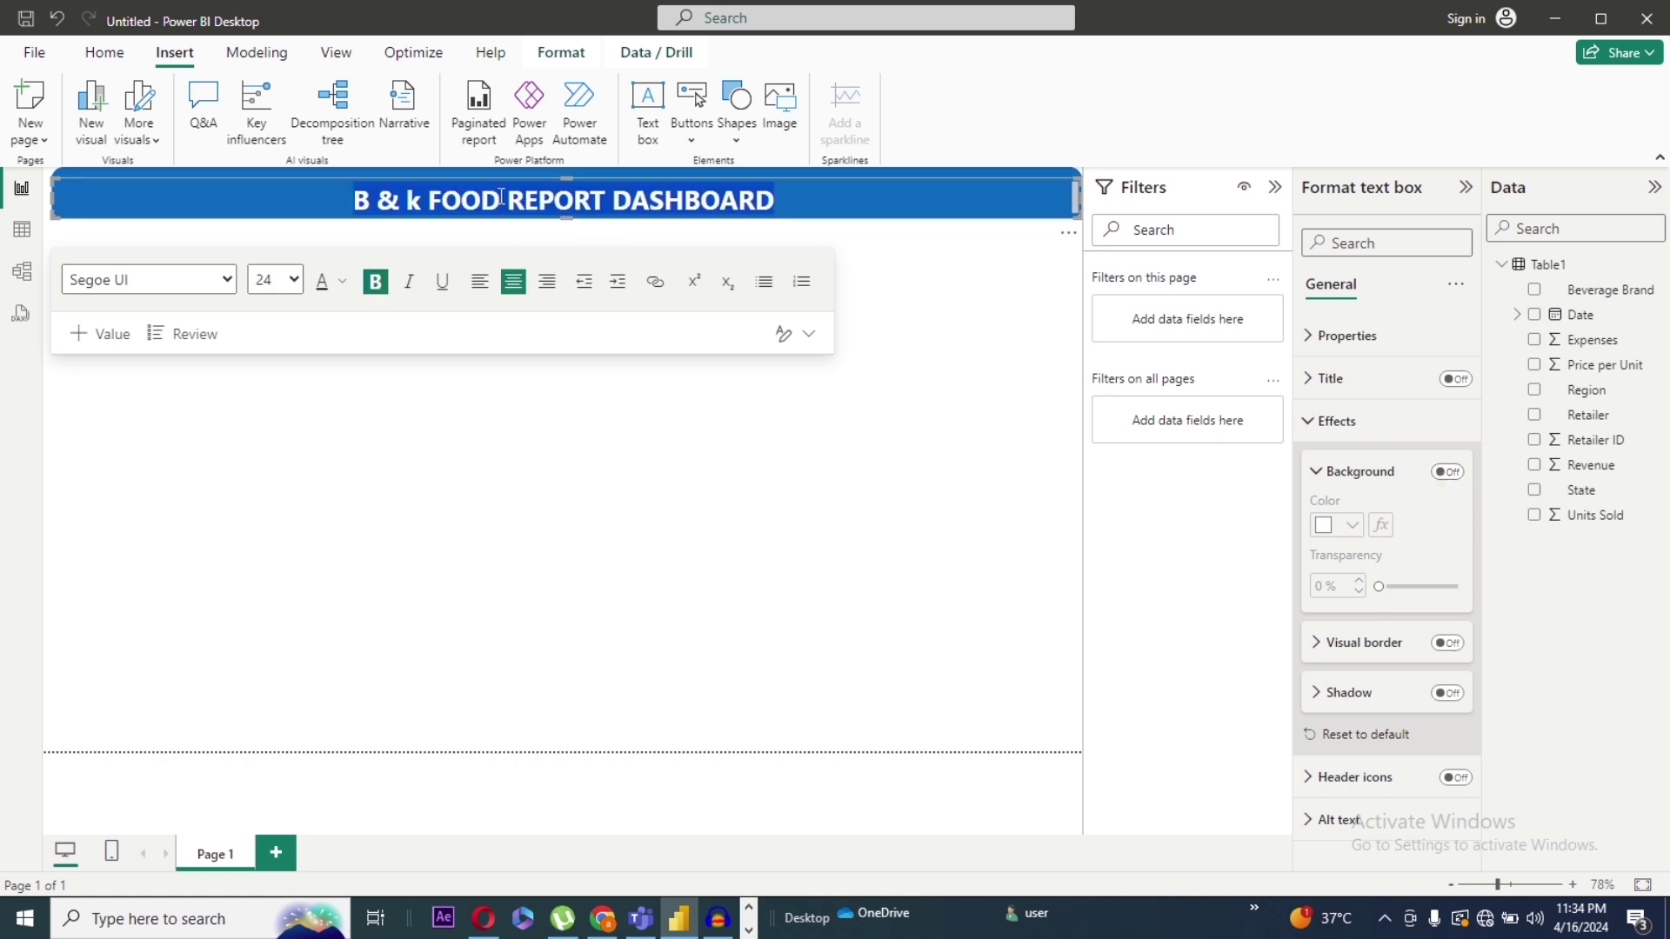
click(344, 282)
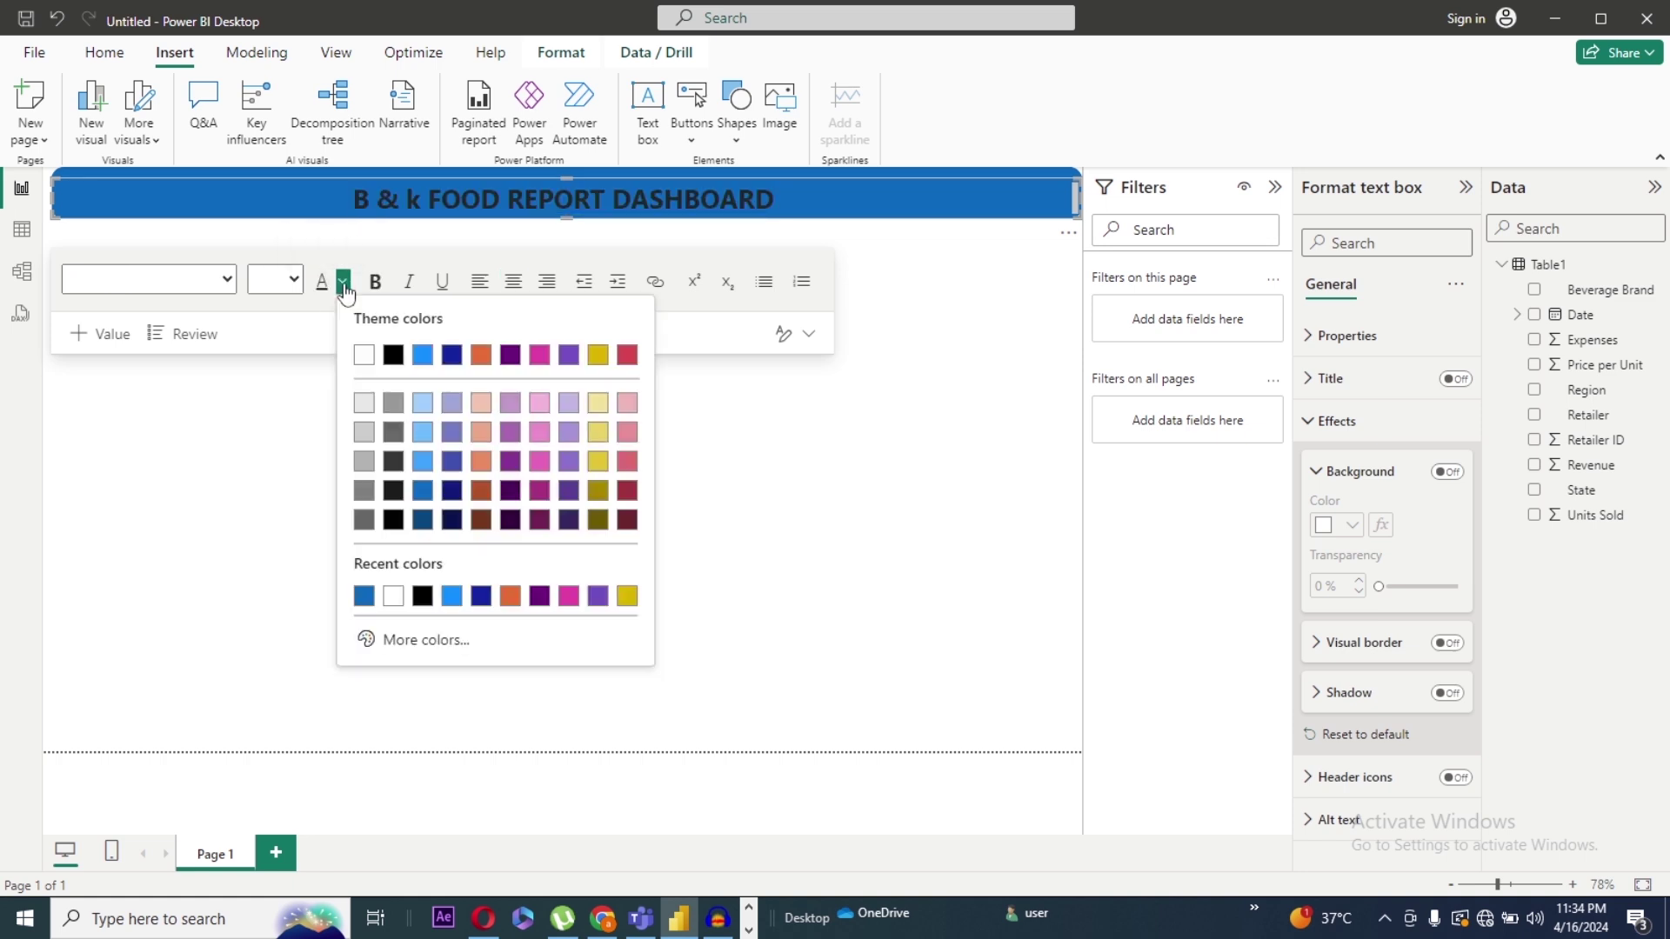
click(364, 356)
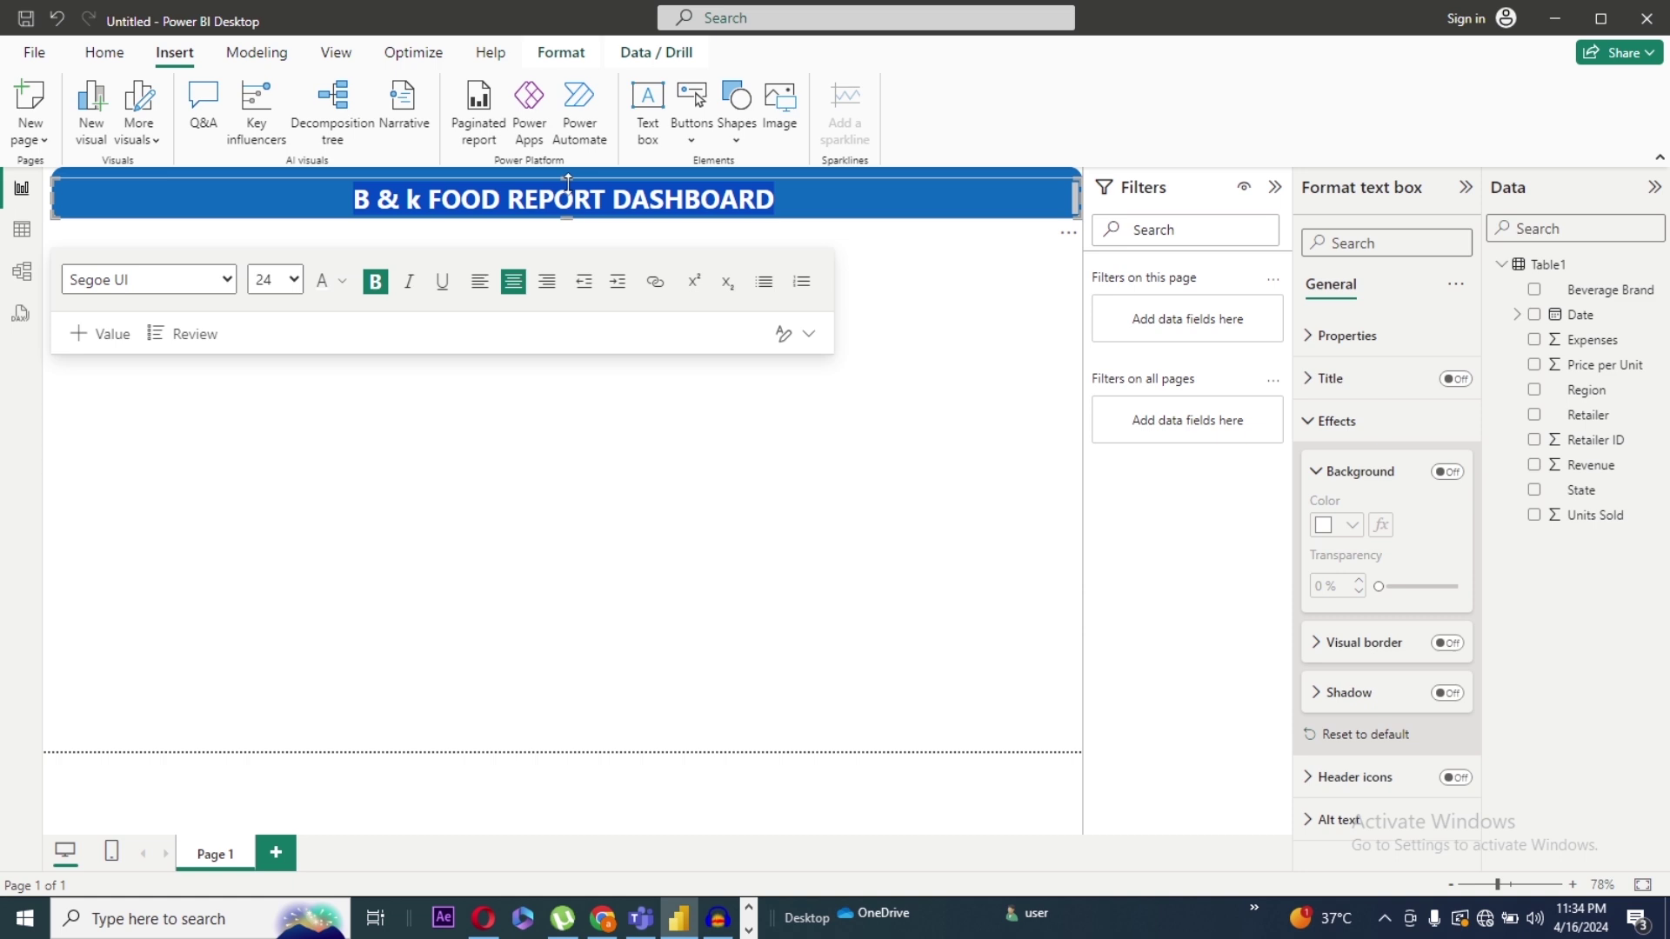
click(962, 410)
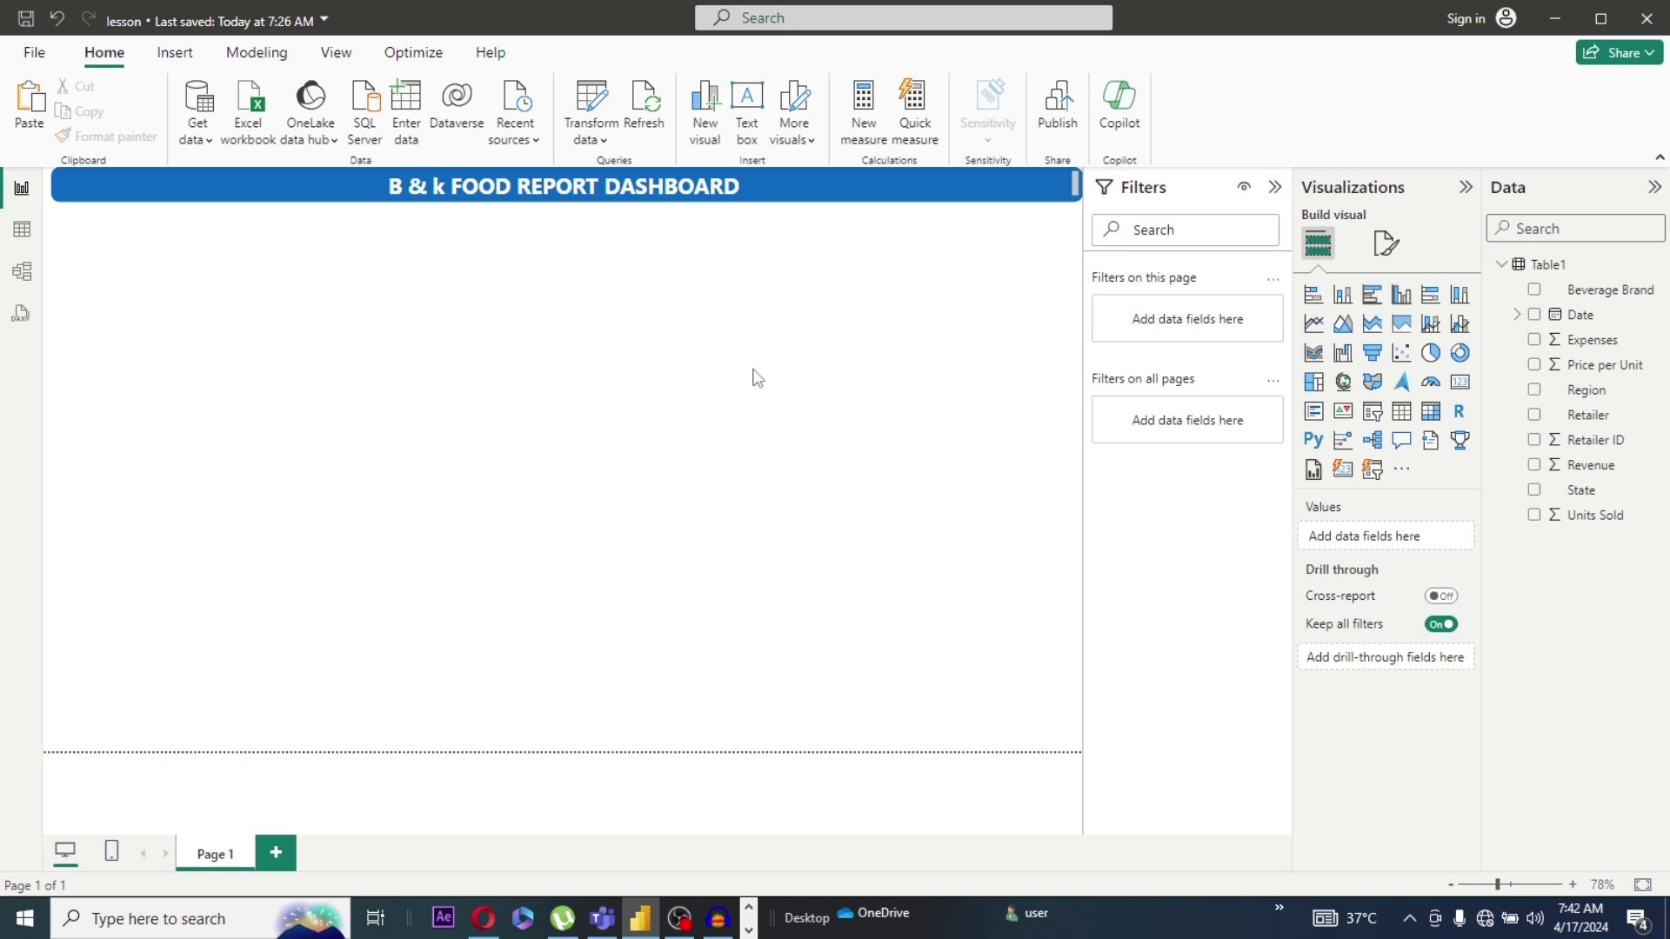
Step: Insert another rounded rectangle and shrink it to a small card just below the banner's left end
click(175, 53)
click(736, 113)
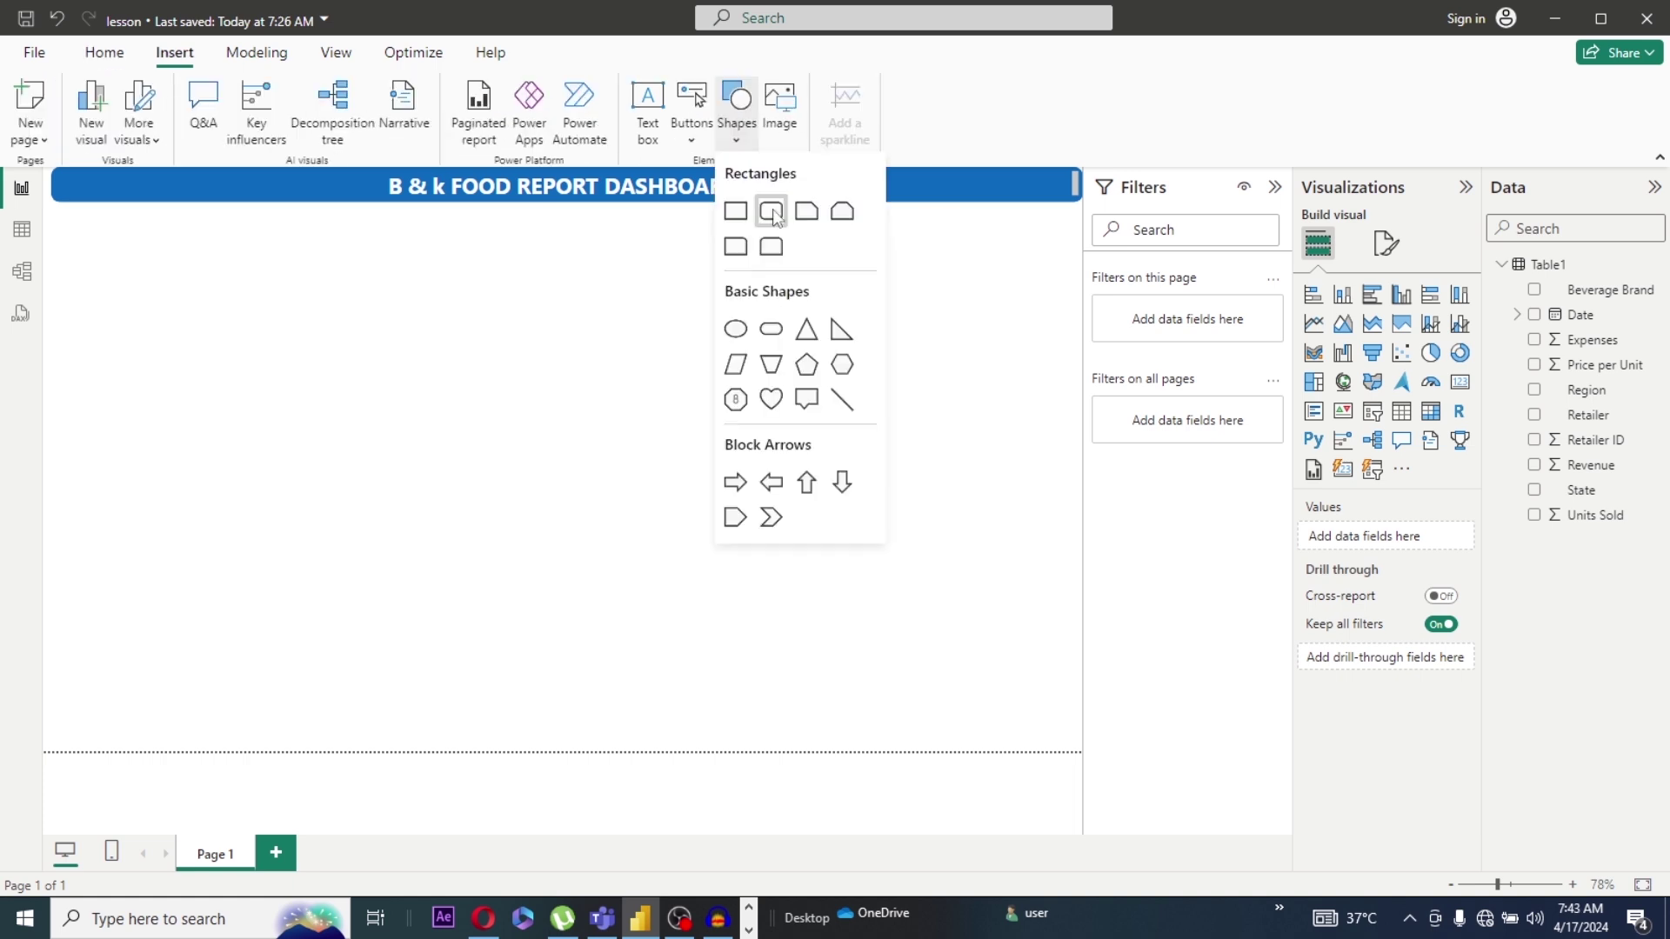
click(771, 211)
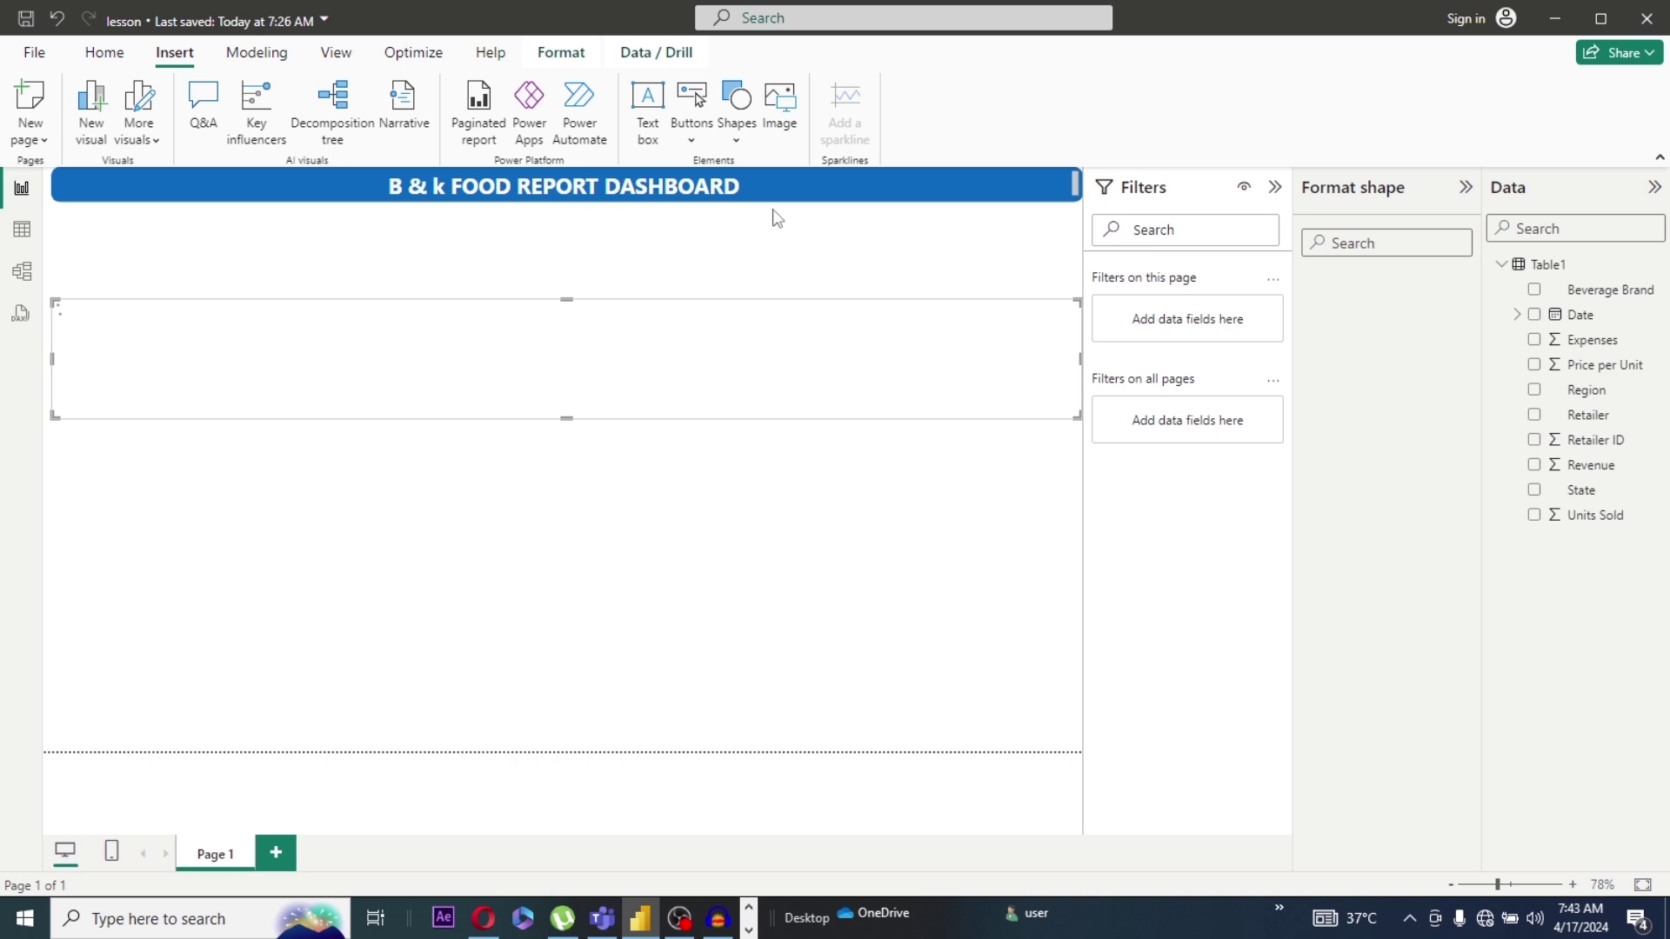
drag(1078, 300, 185, 253)
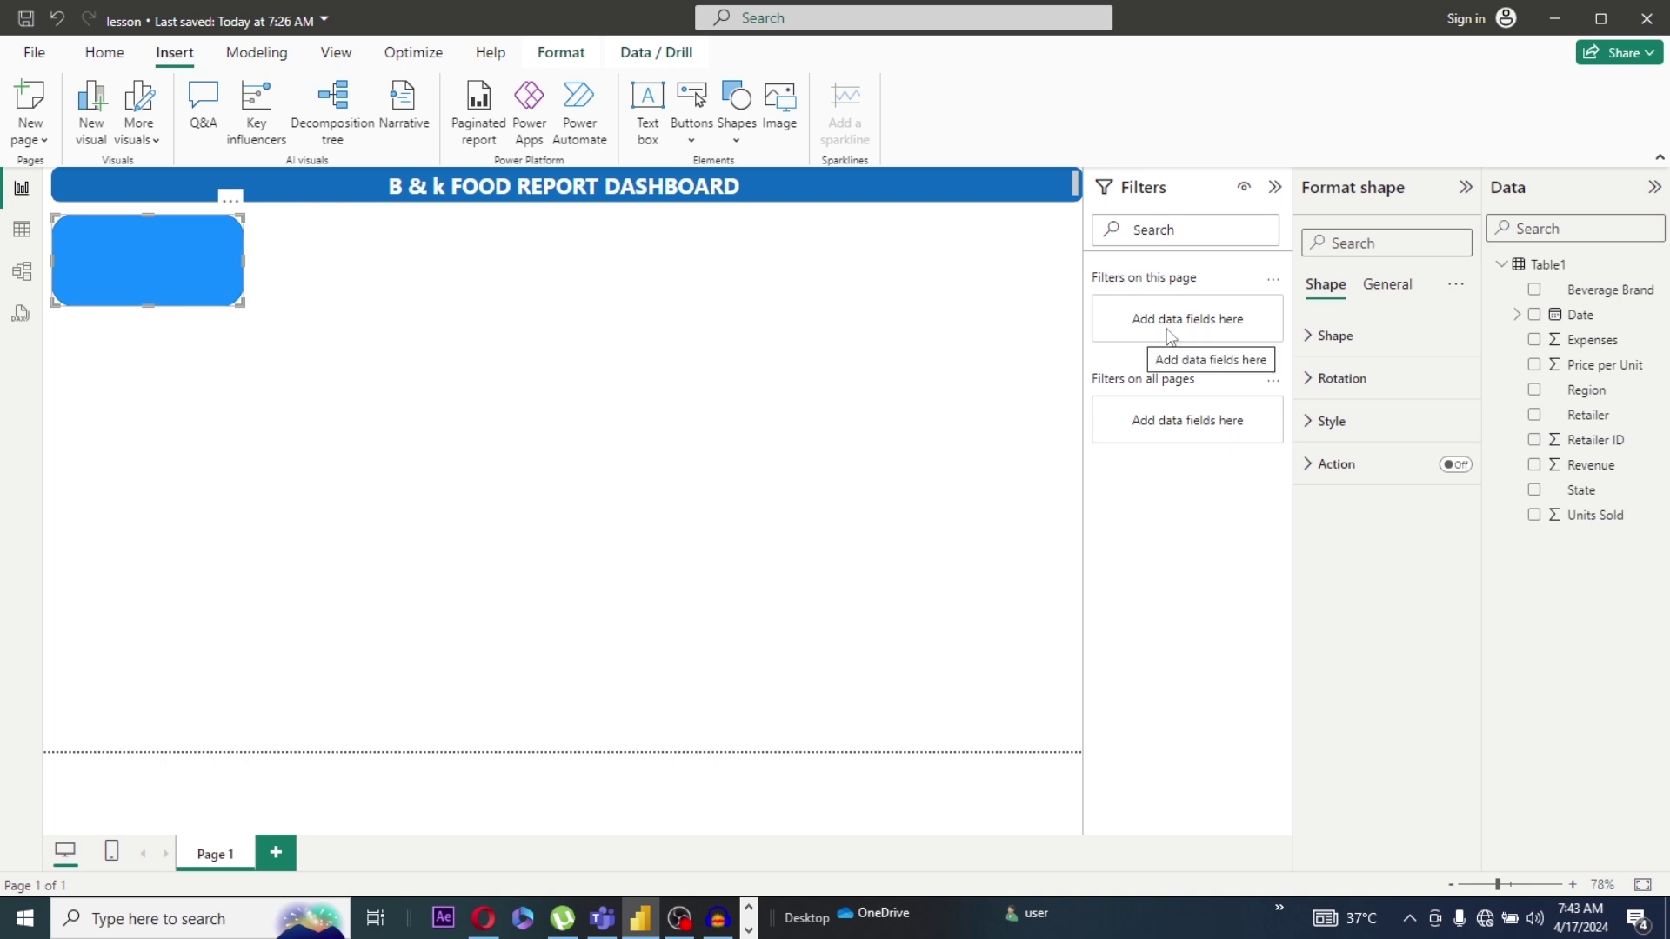
Step: Set the small card's fill colour to white
click(1311, 425)
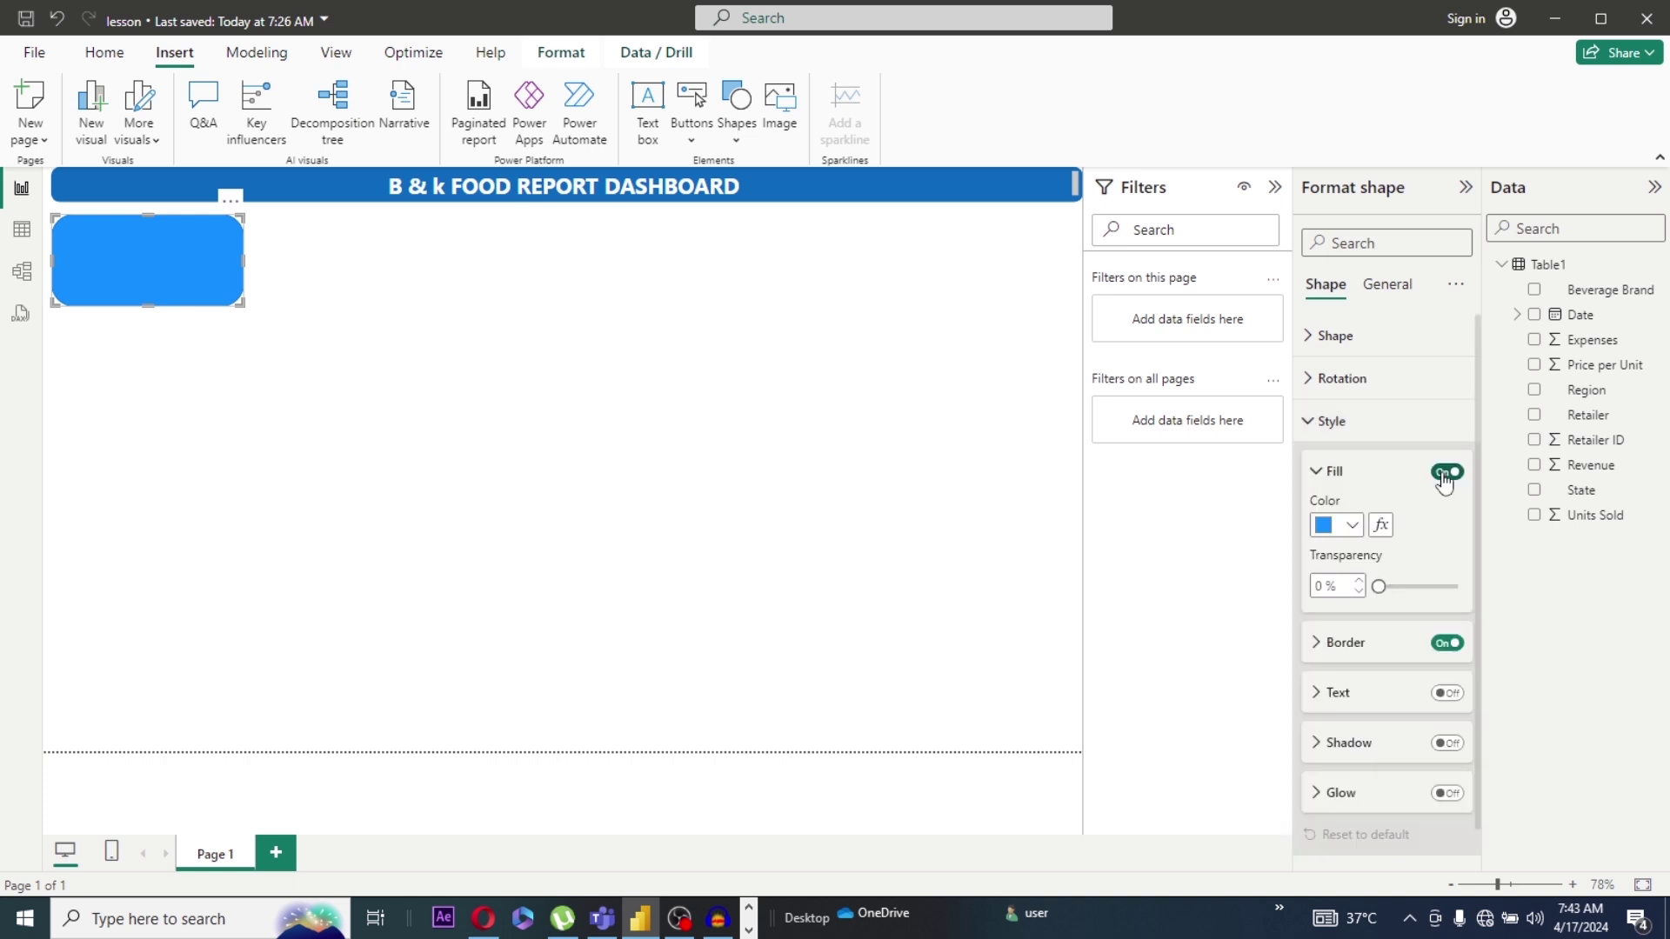
click(1352, 525)
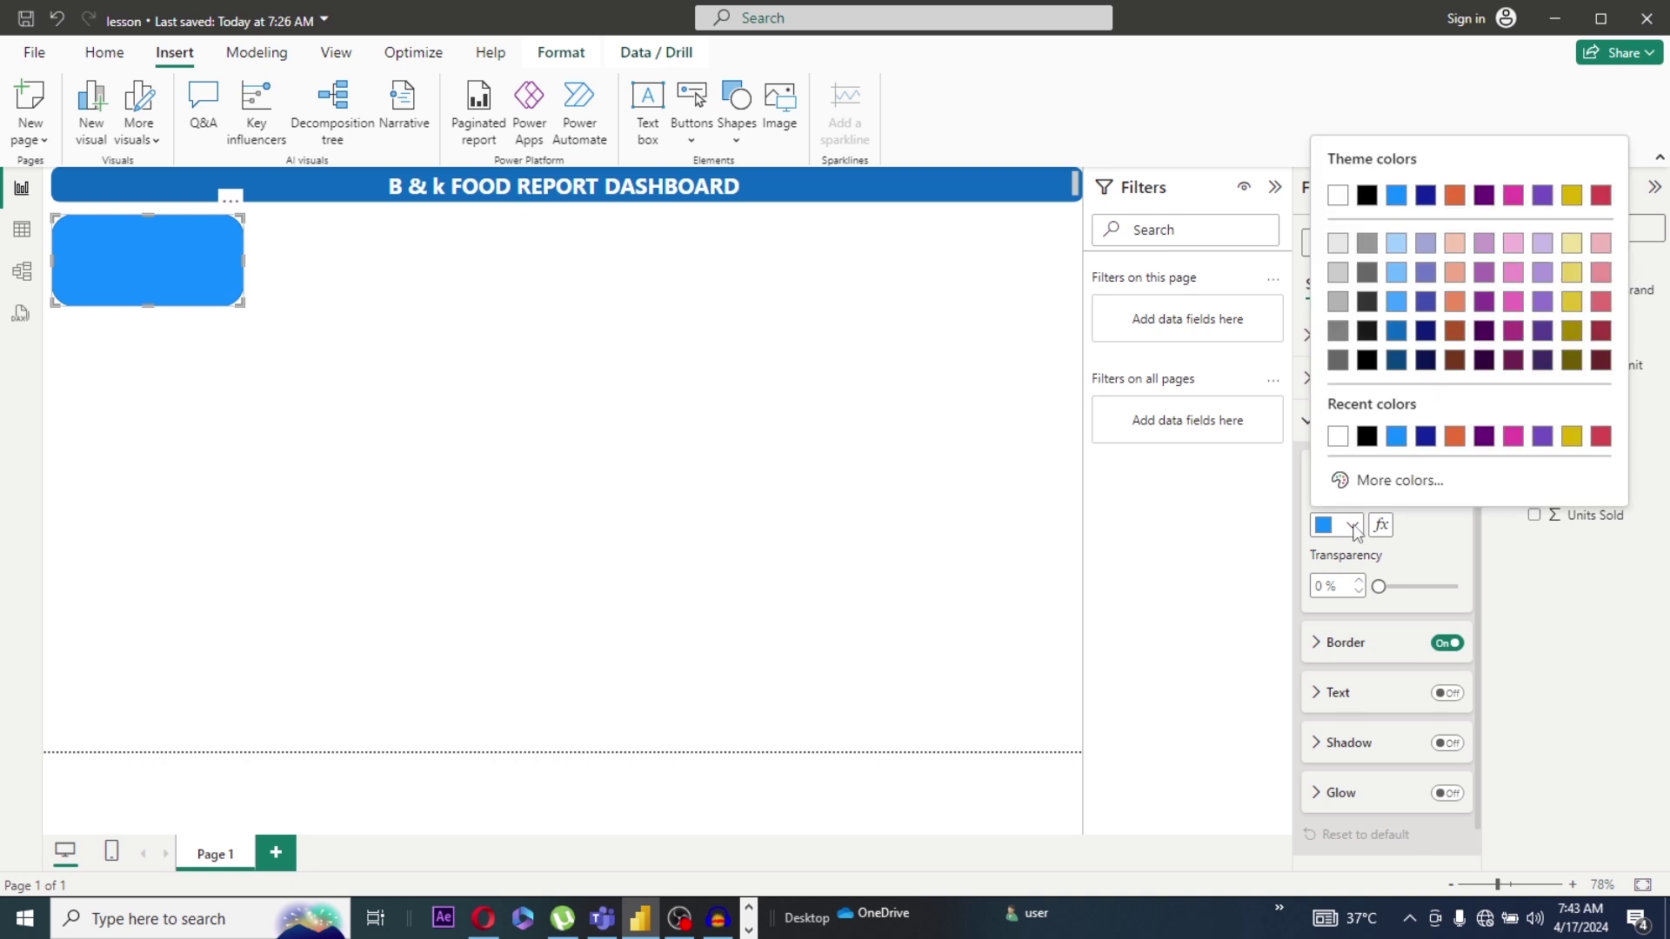
click(1337, 436)
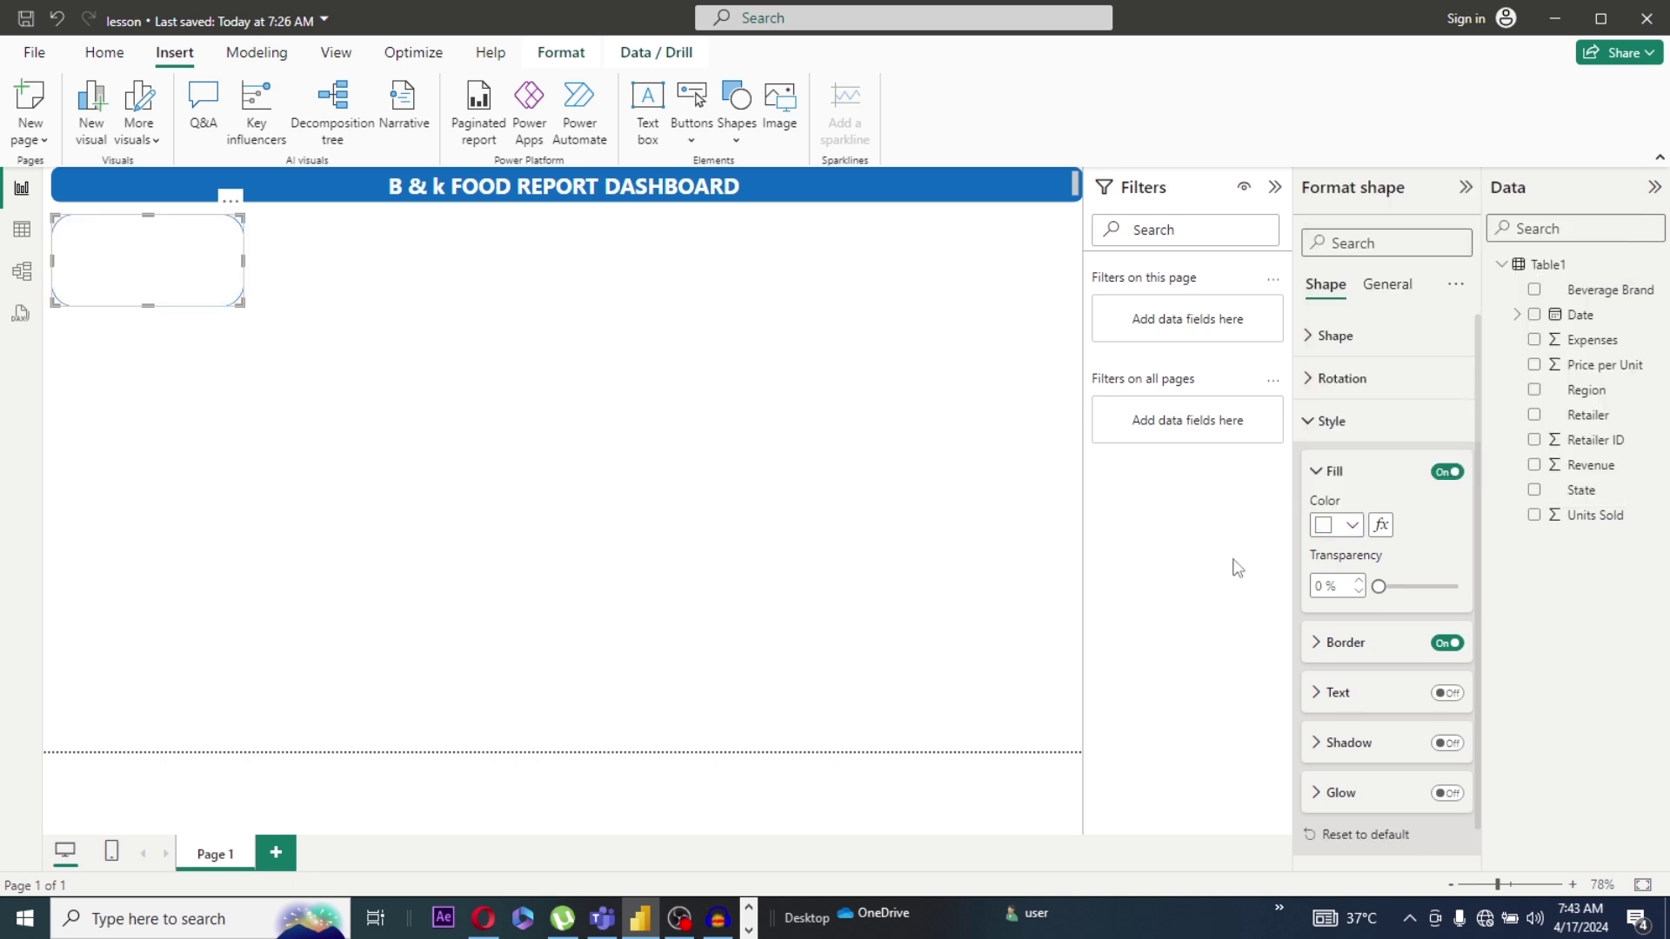
Step: Turn on the small card shape's shadow and glow, and set both colours to #0d6abf (Theme color 1, 25% darker)
click(1447, 744)
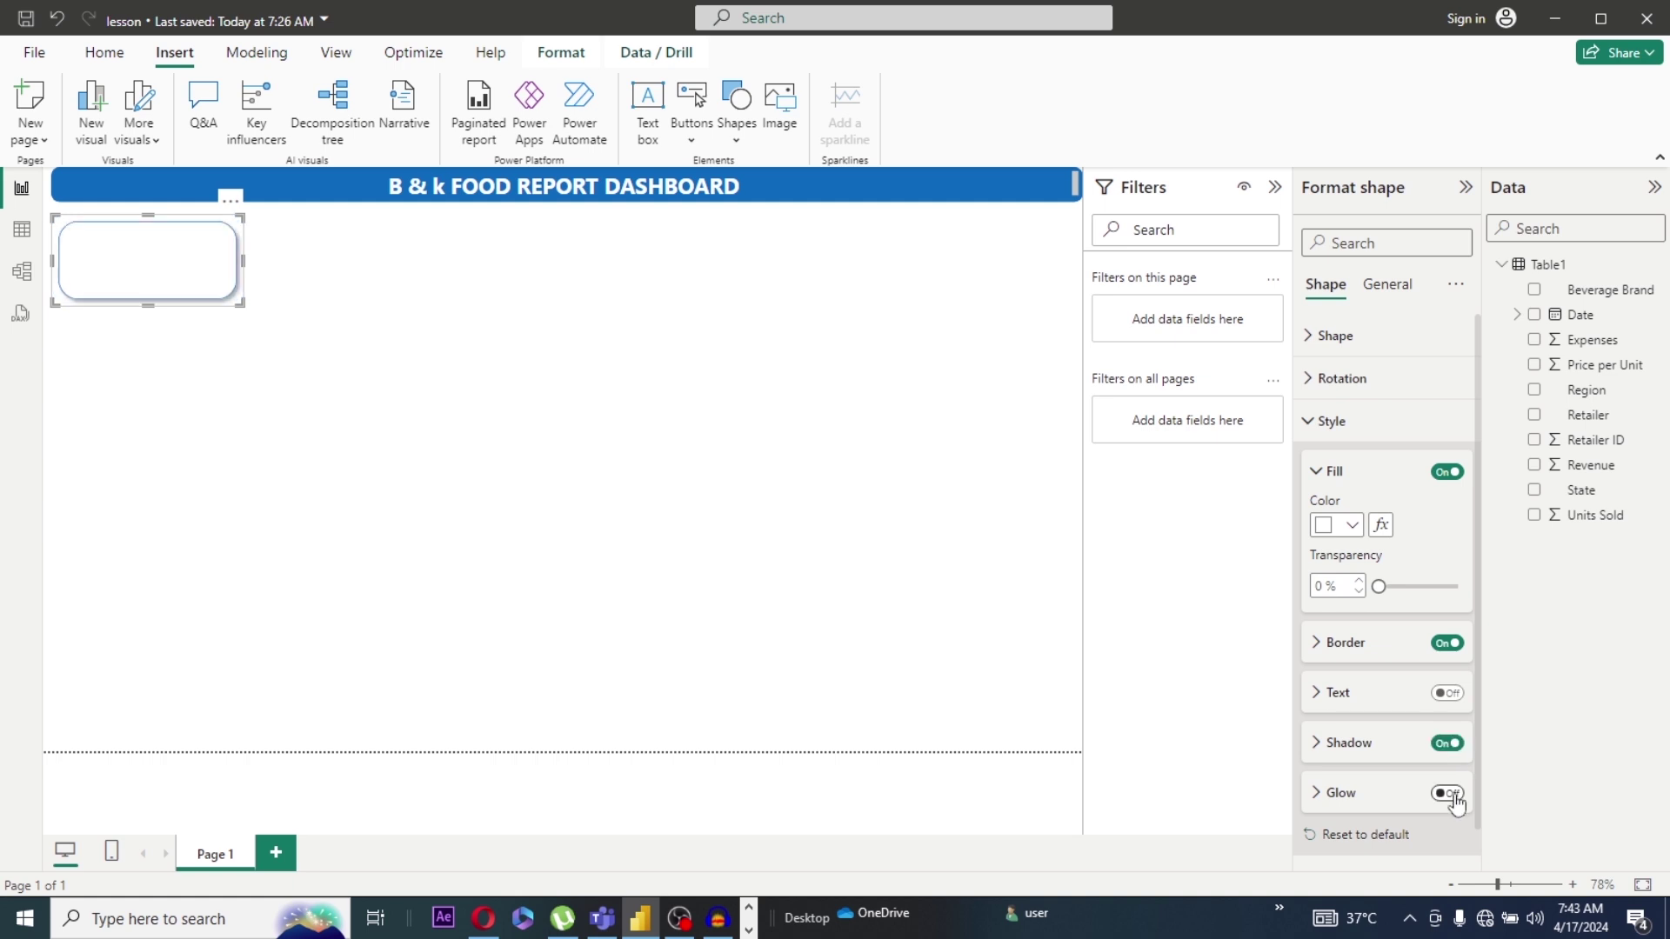
click(1448, 795)
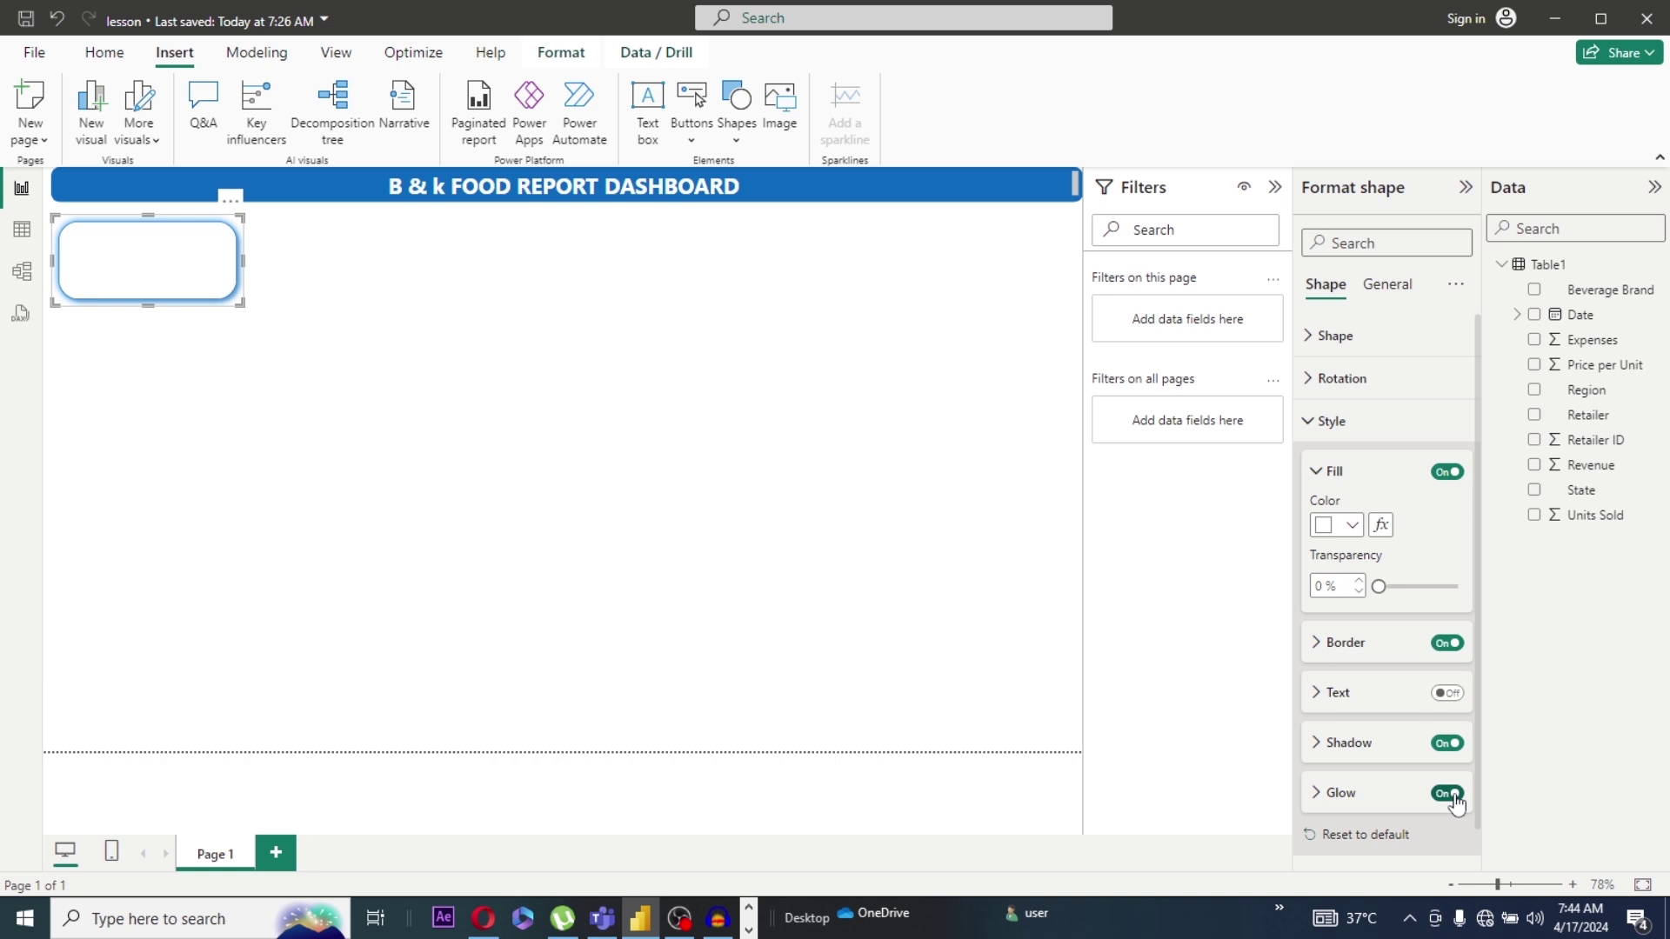
scroll(1478, 783, down, 1)
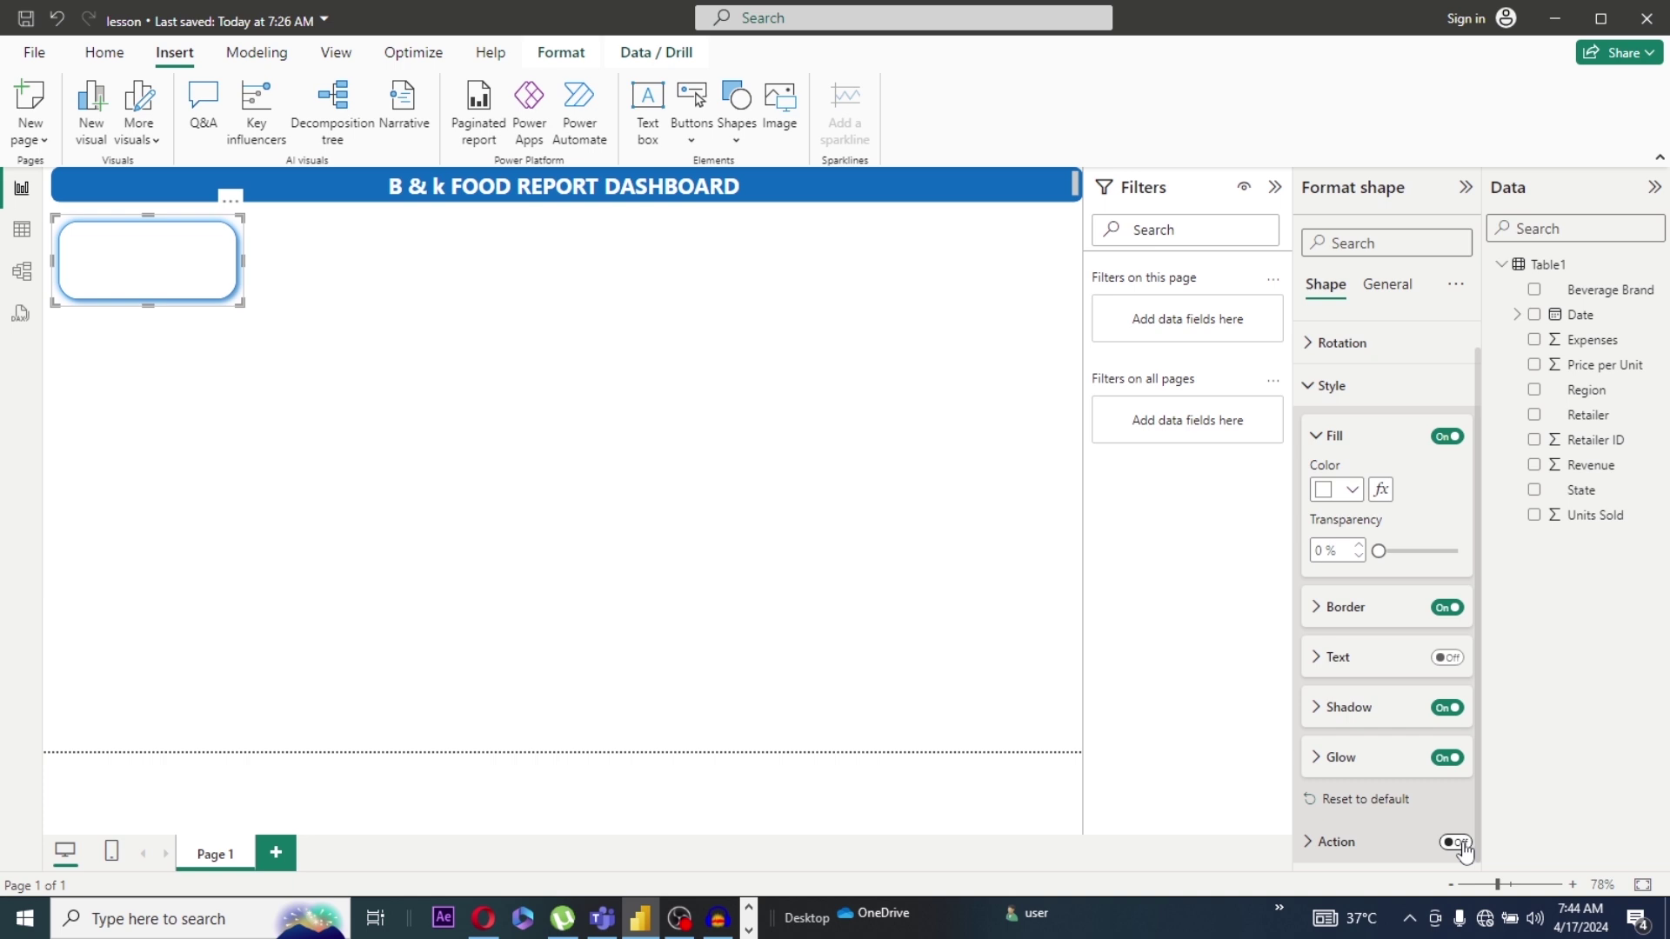
click(1353, 812)
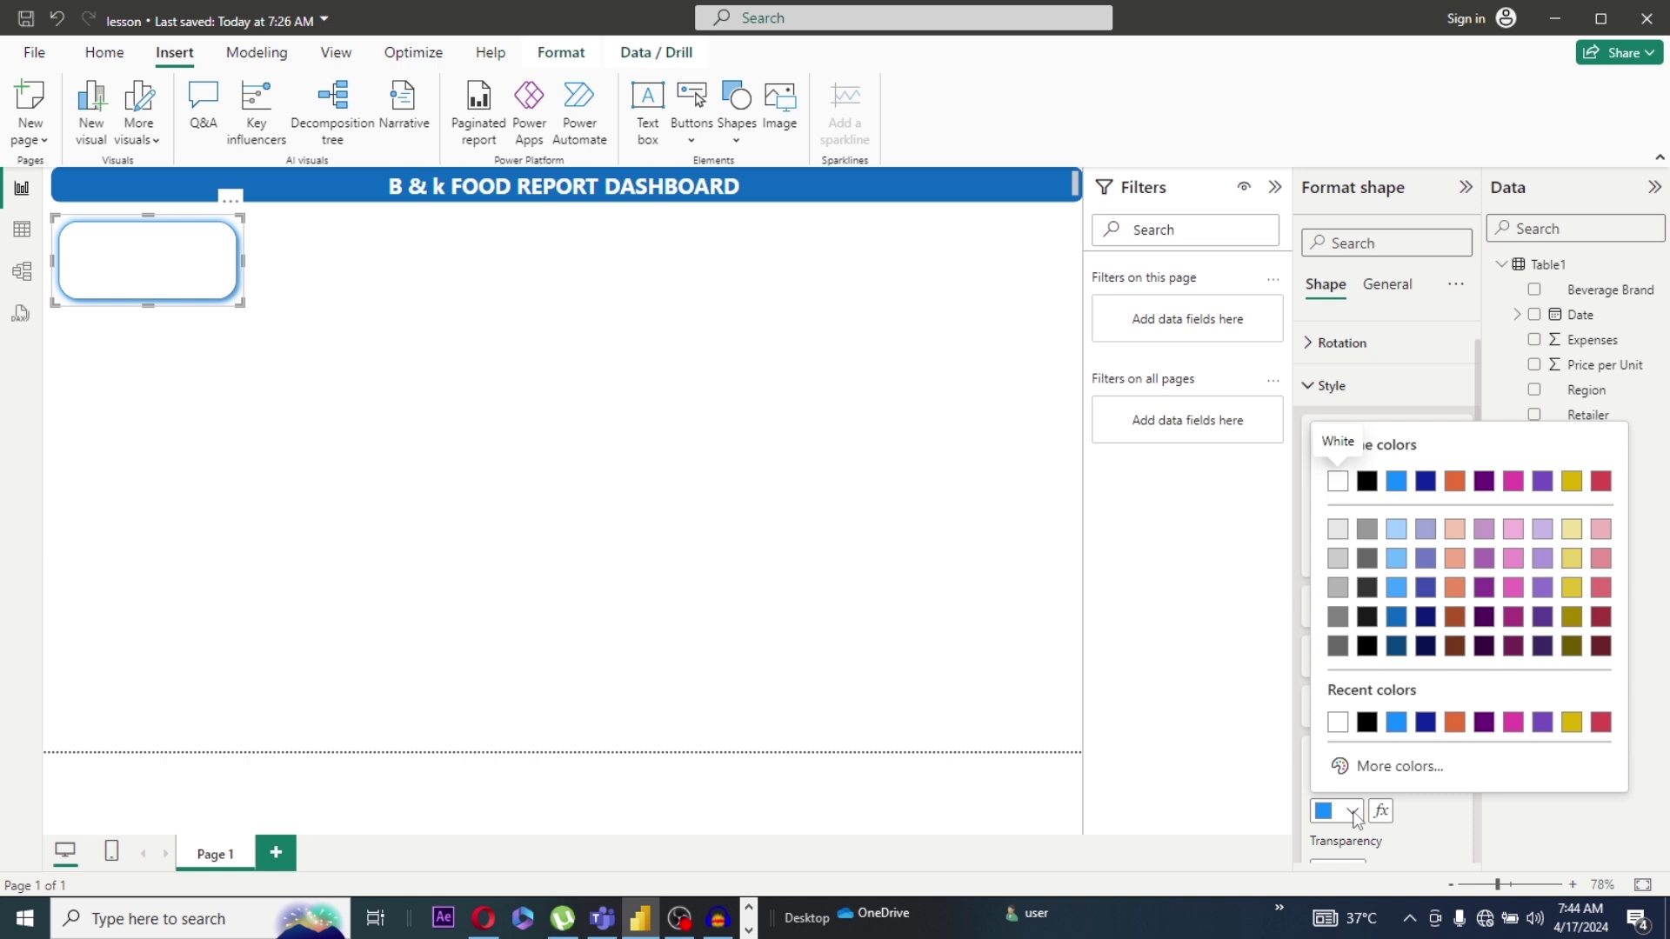
click(1396, 616)
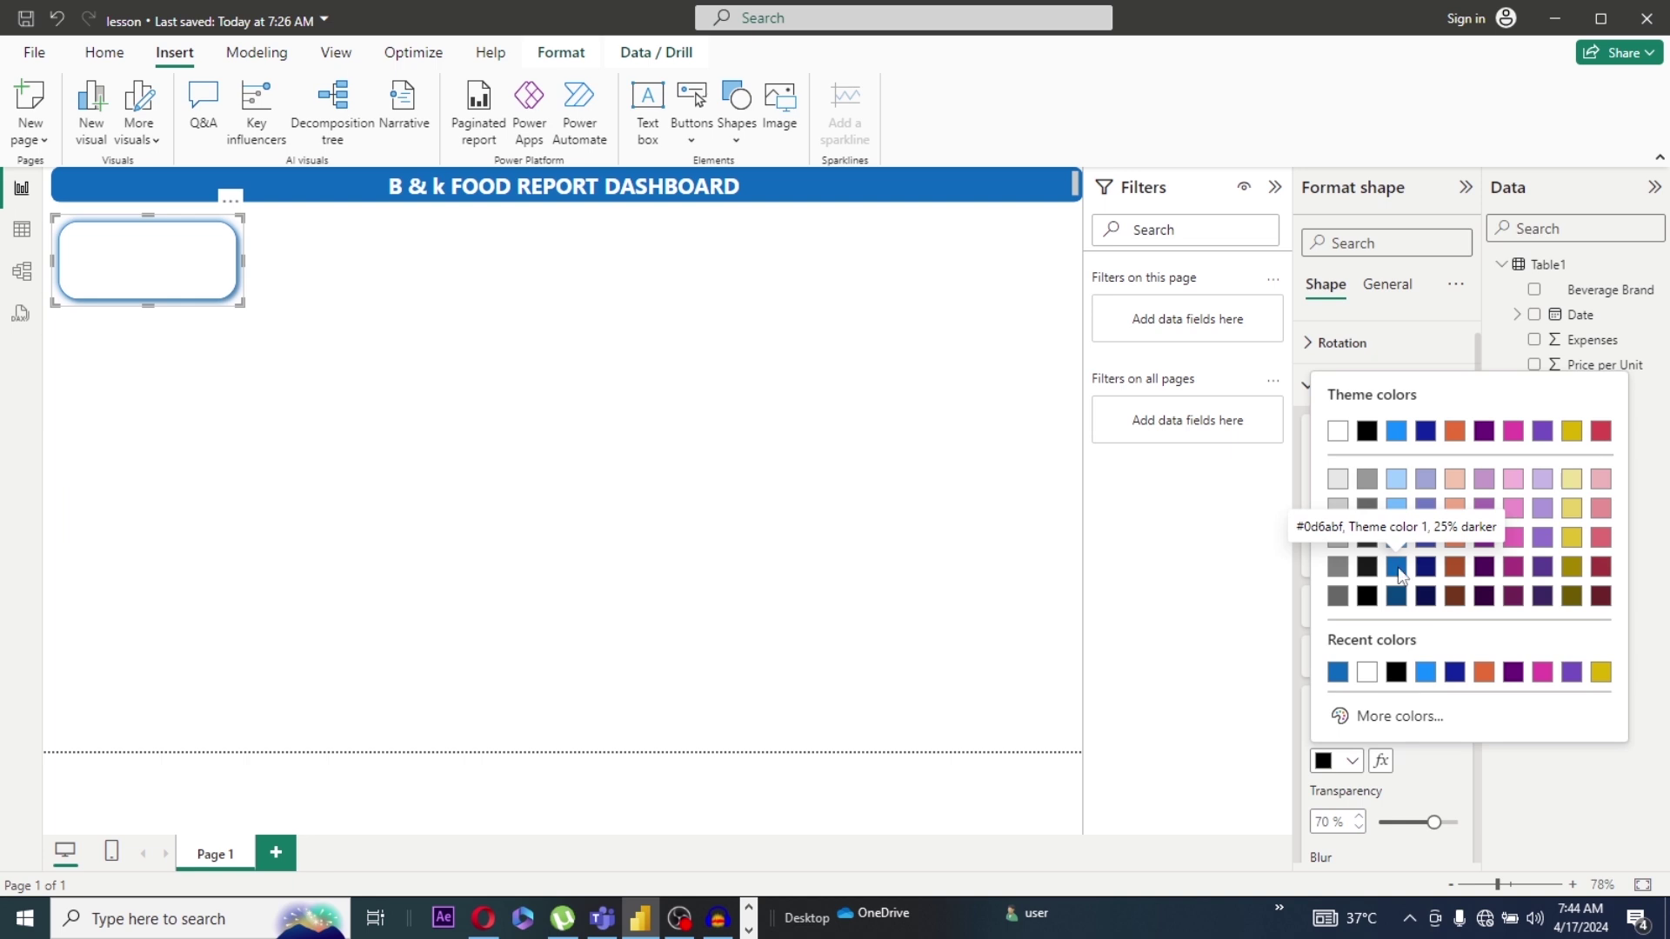
click(1397, 568)
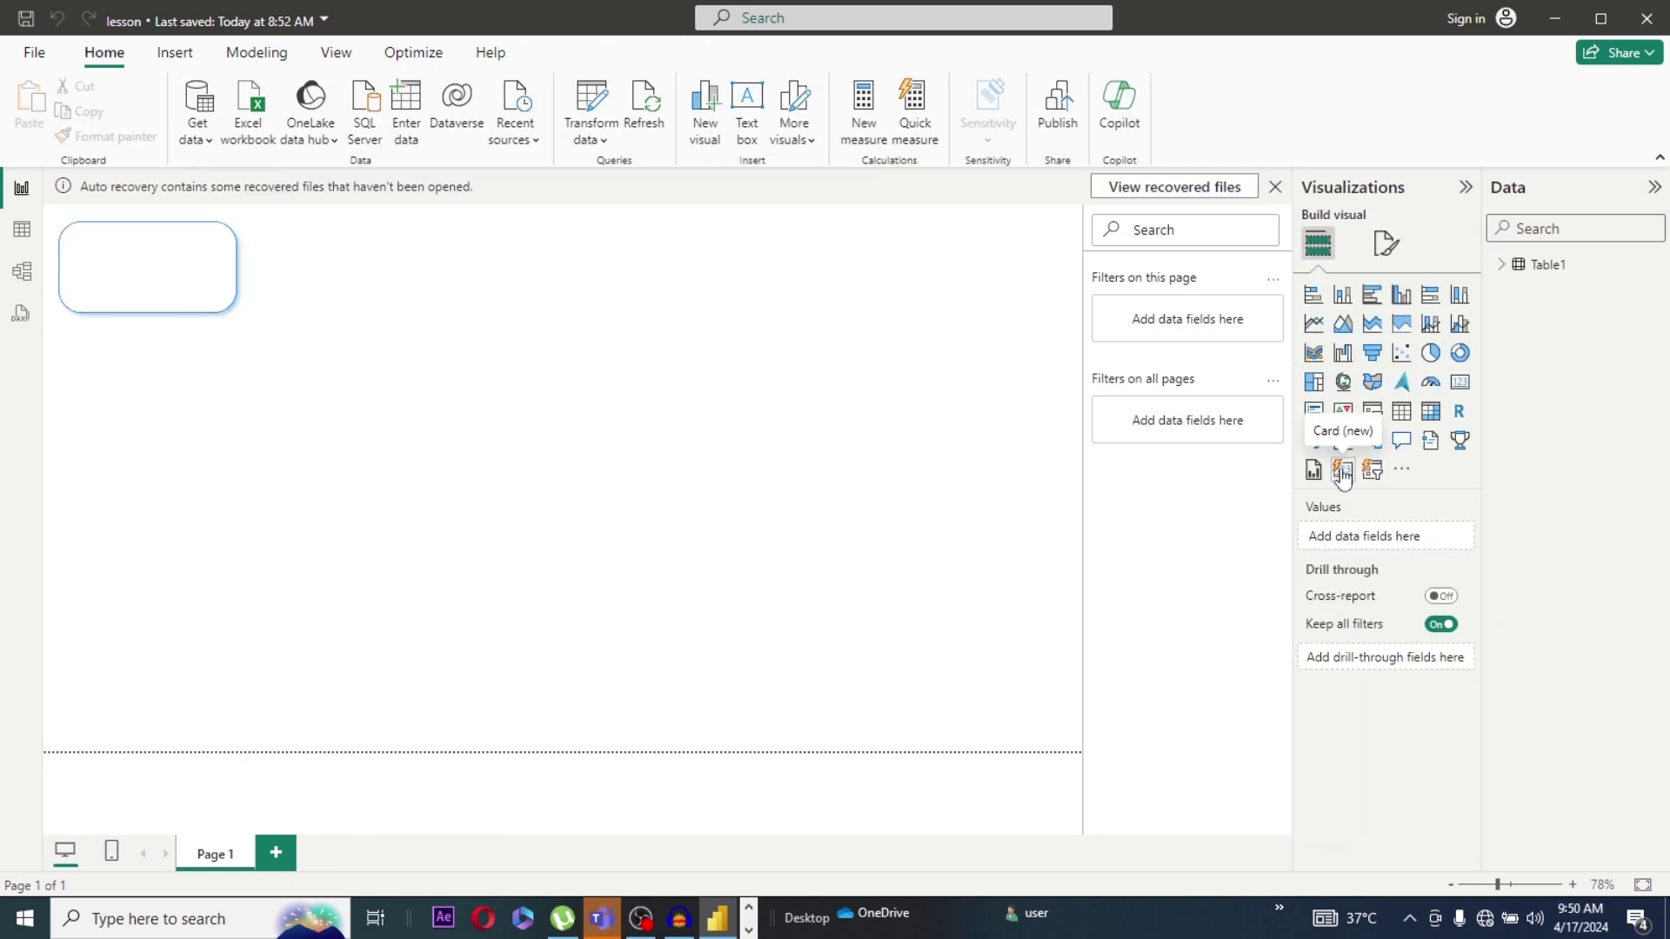
Step: Add a Card (new) visual, fit it over the white card shape, and show the Units Sold field in it
click(1343, 472)
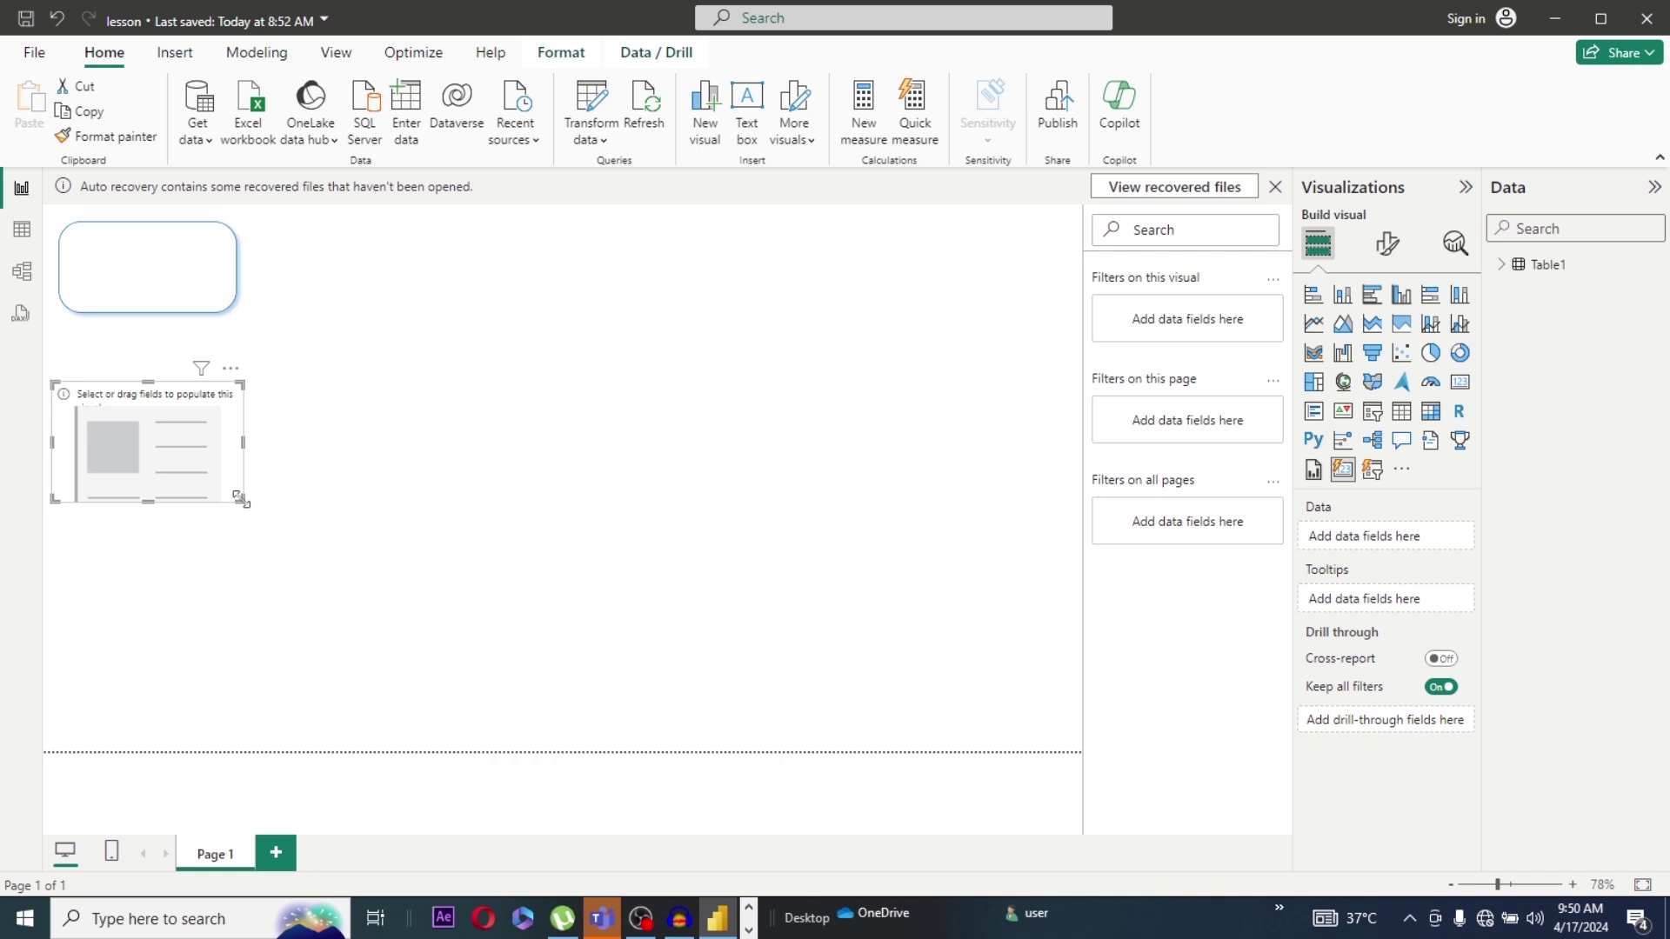
drag(240, 498, 152, 282)
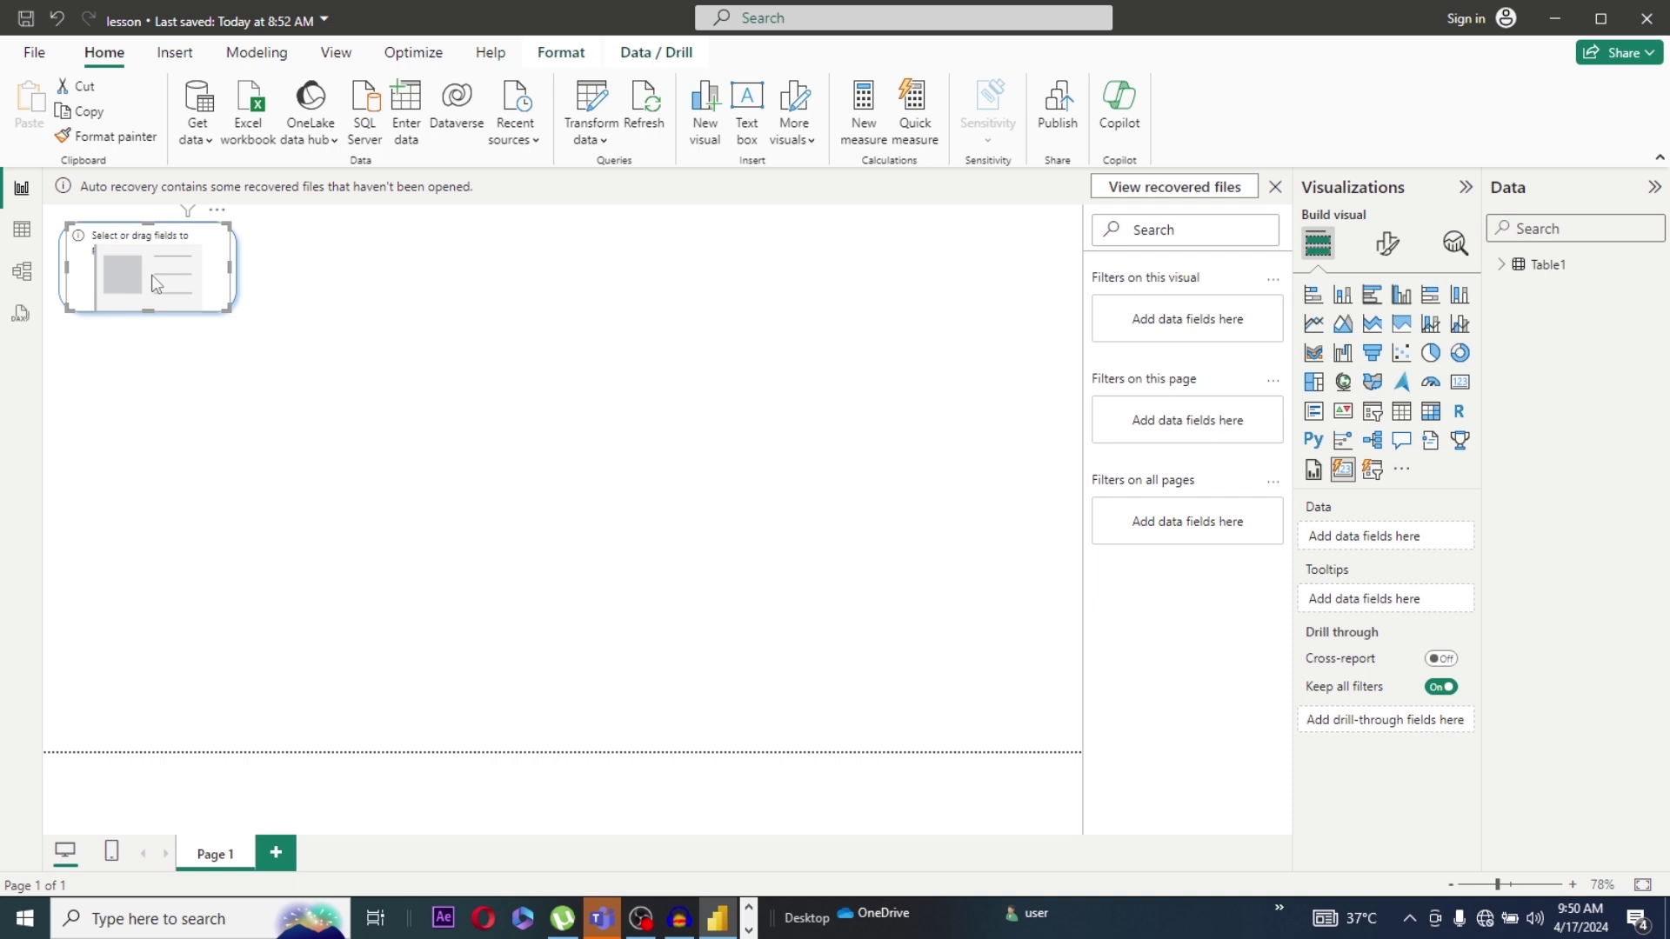
click(1389, 250)
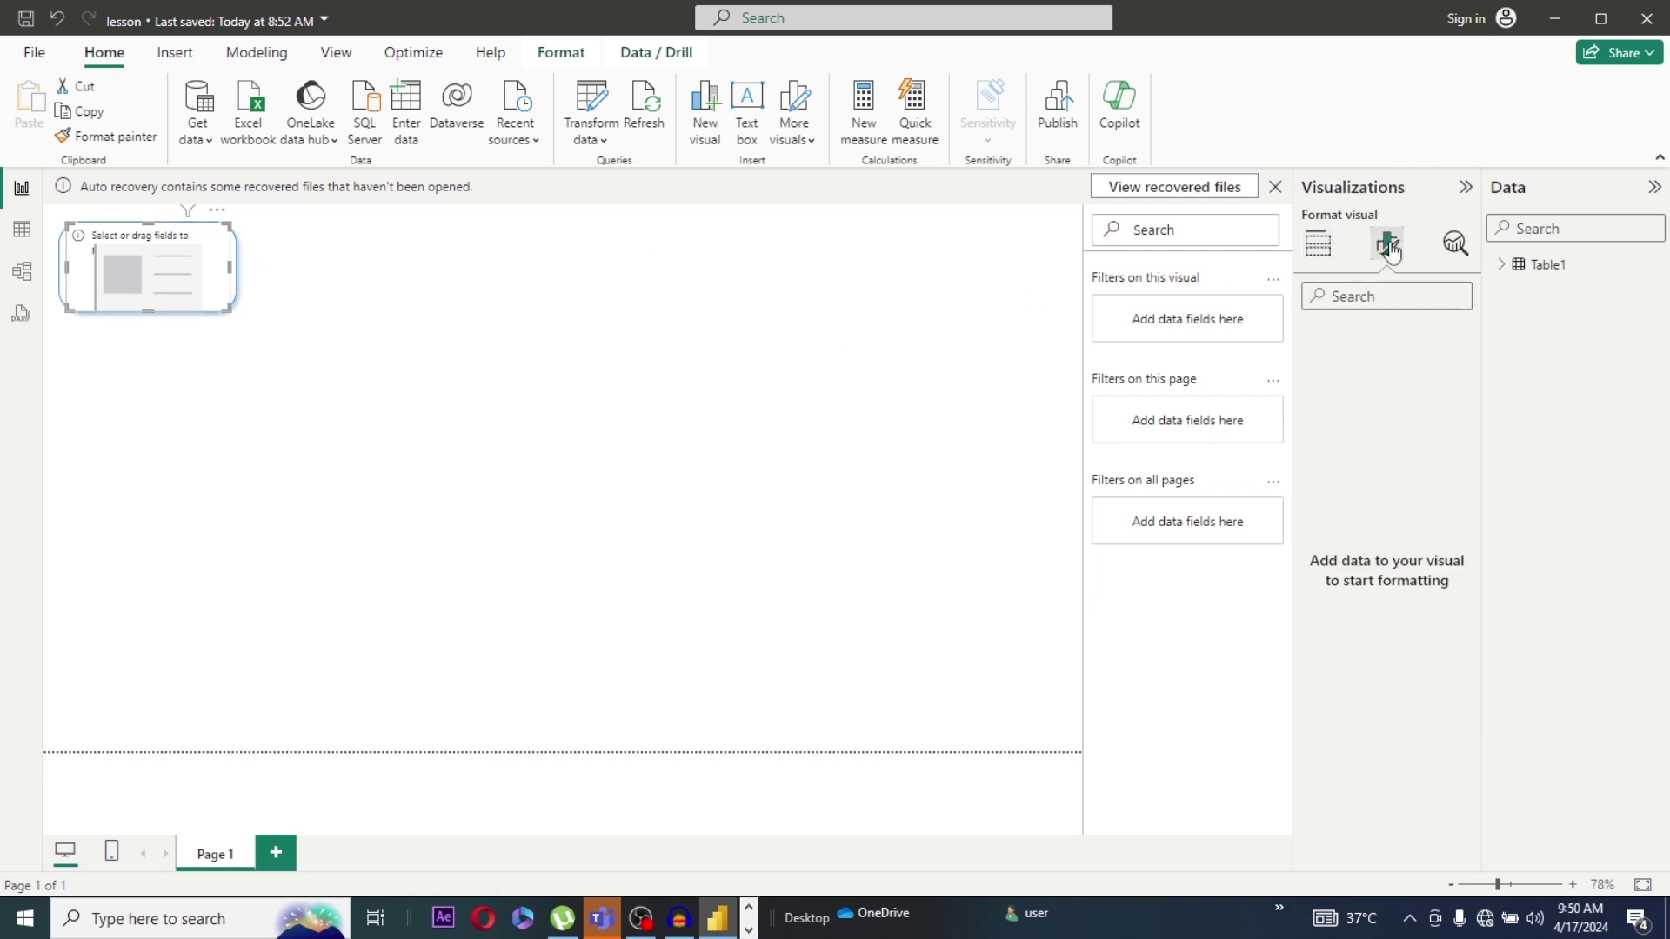
click(1528, 268)
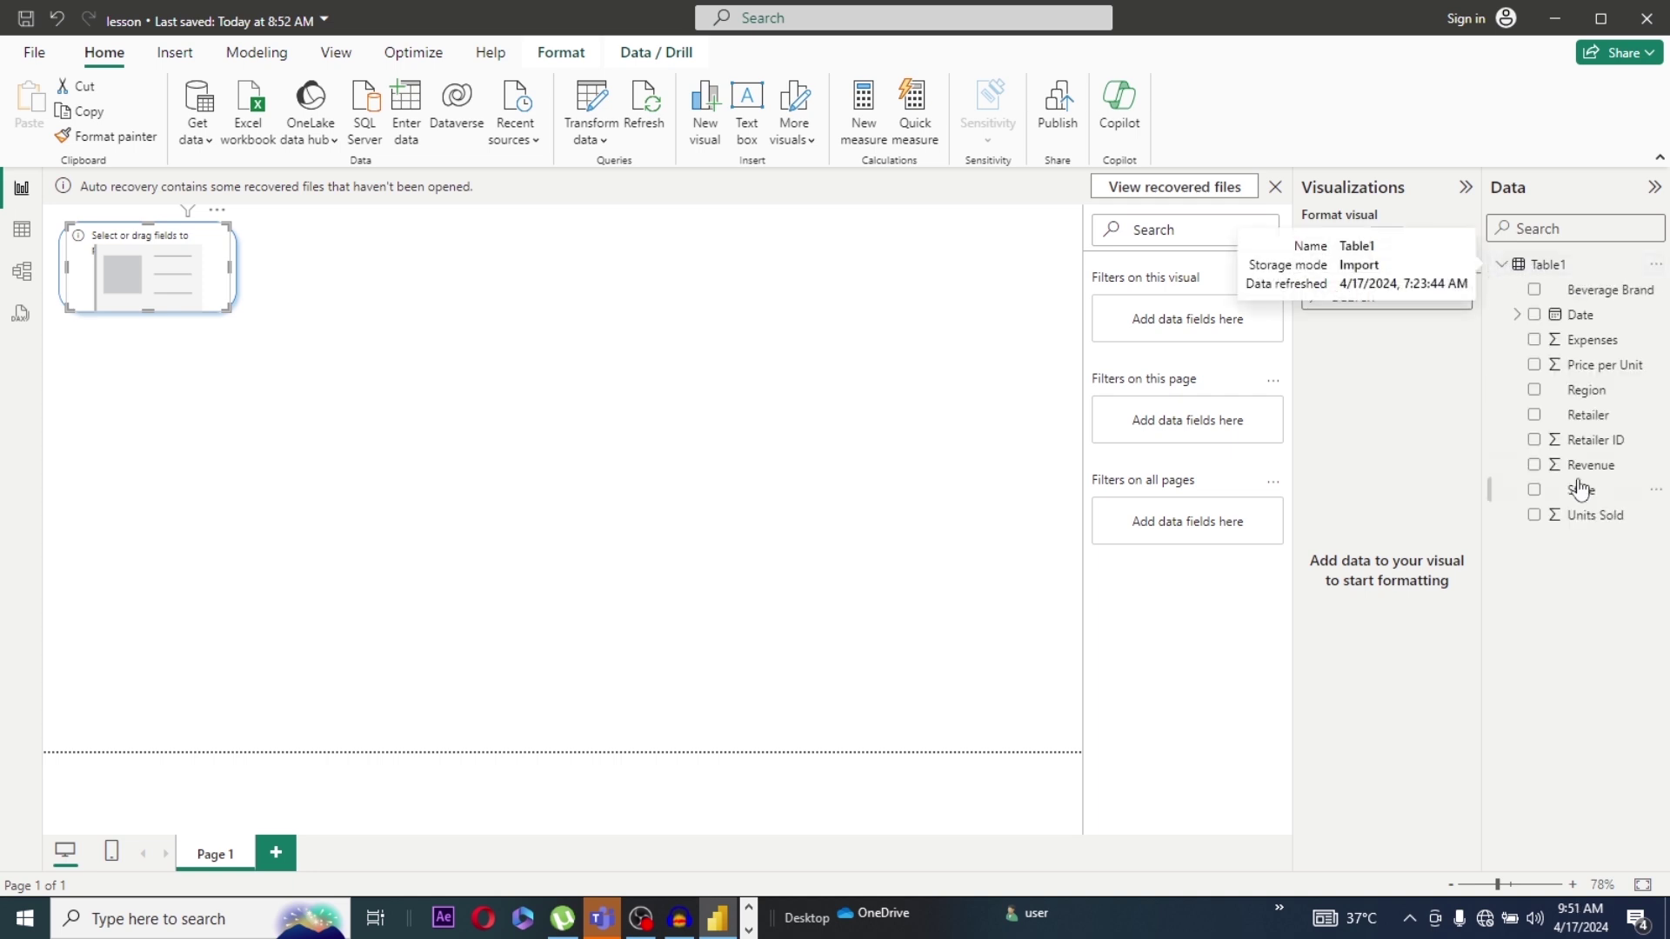
click(1535, 515)
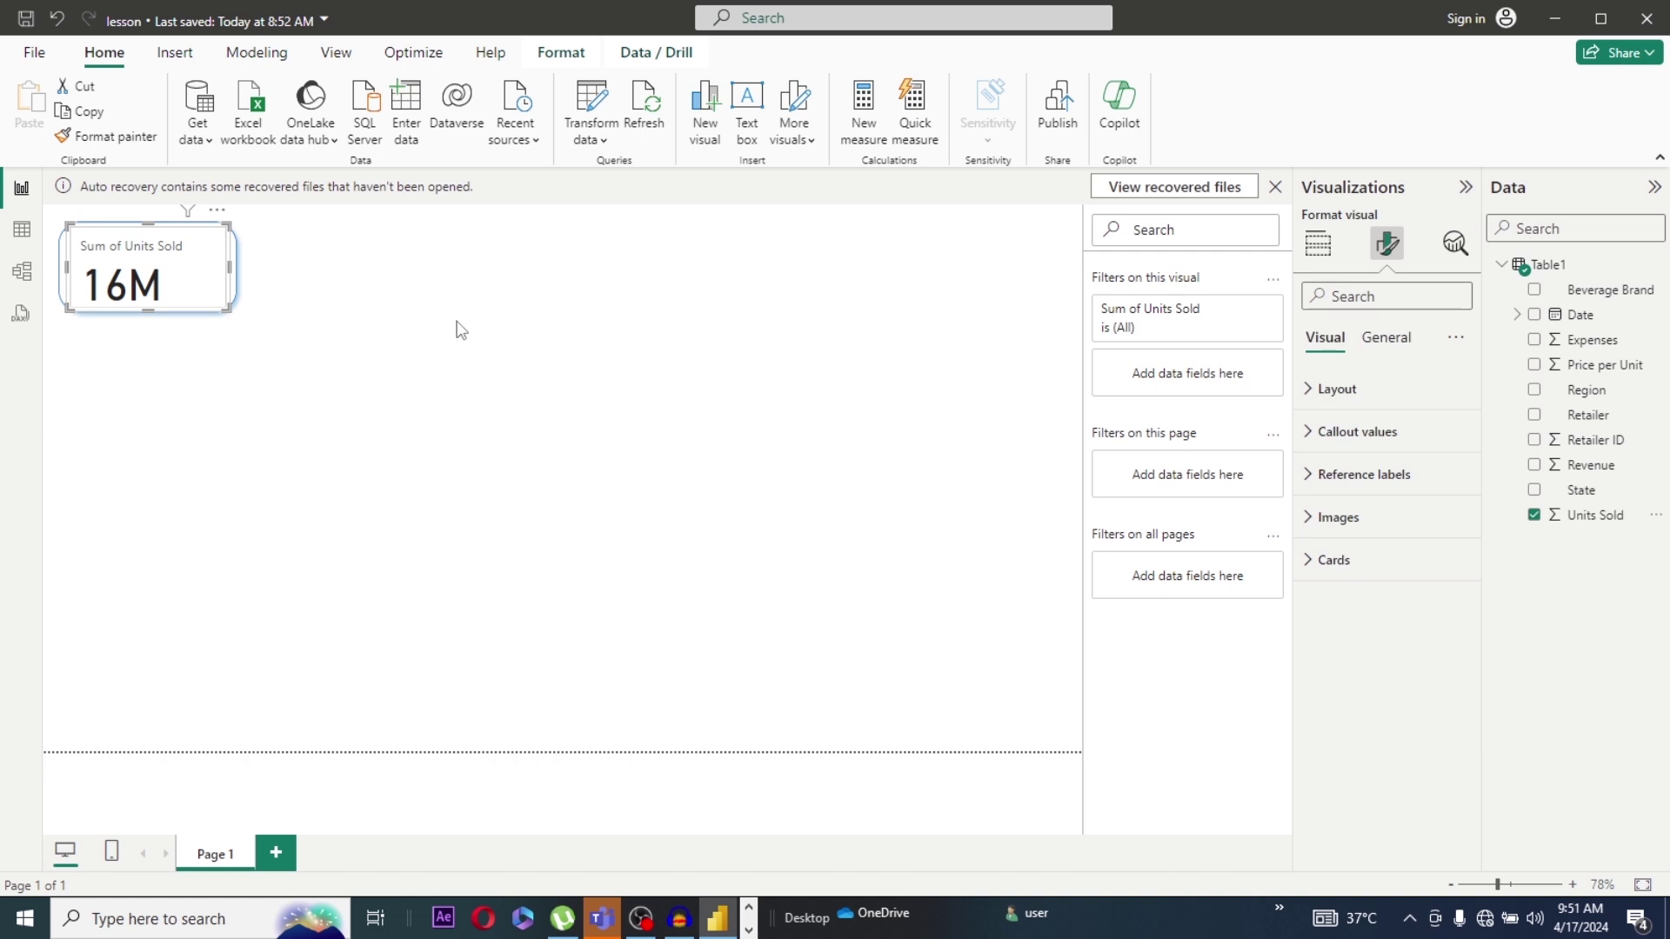
Step: Format the card's callout value with font size 35, the banner's blue colour and centre alignment
click(1312, 442)
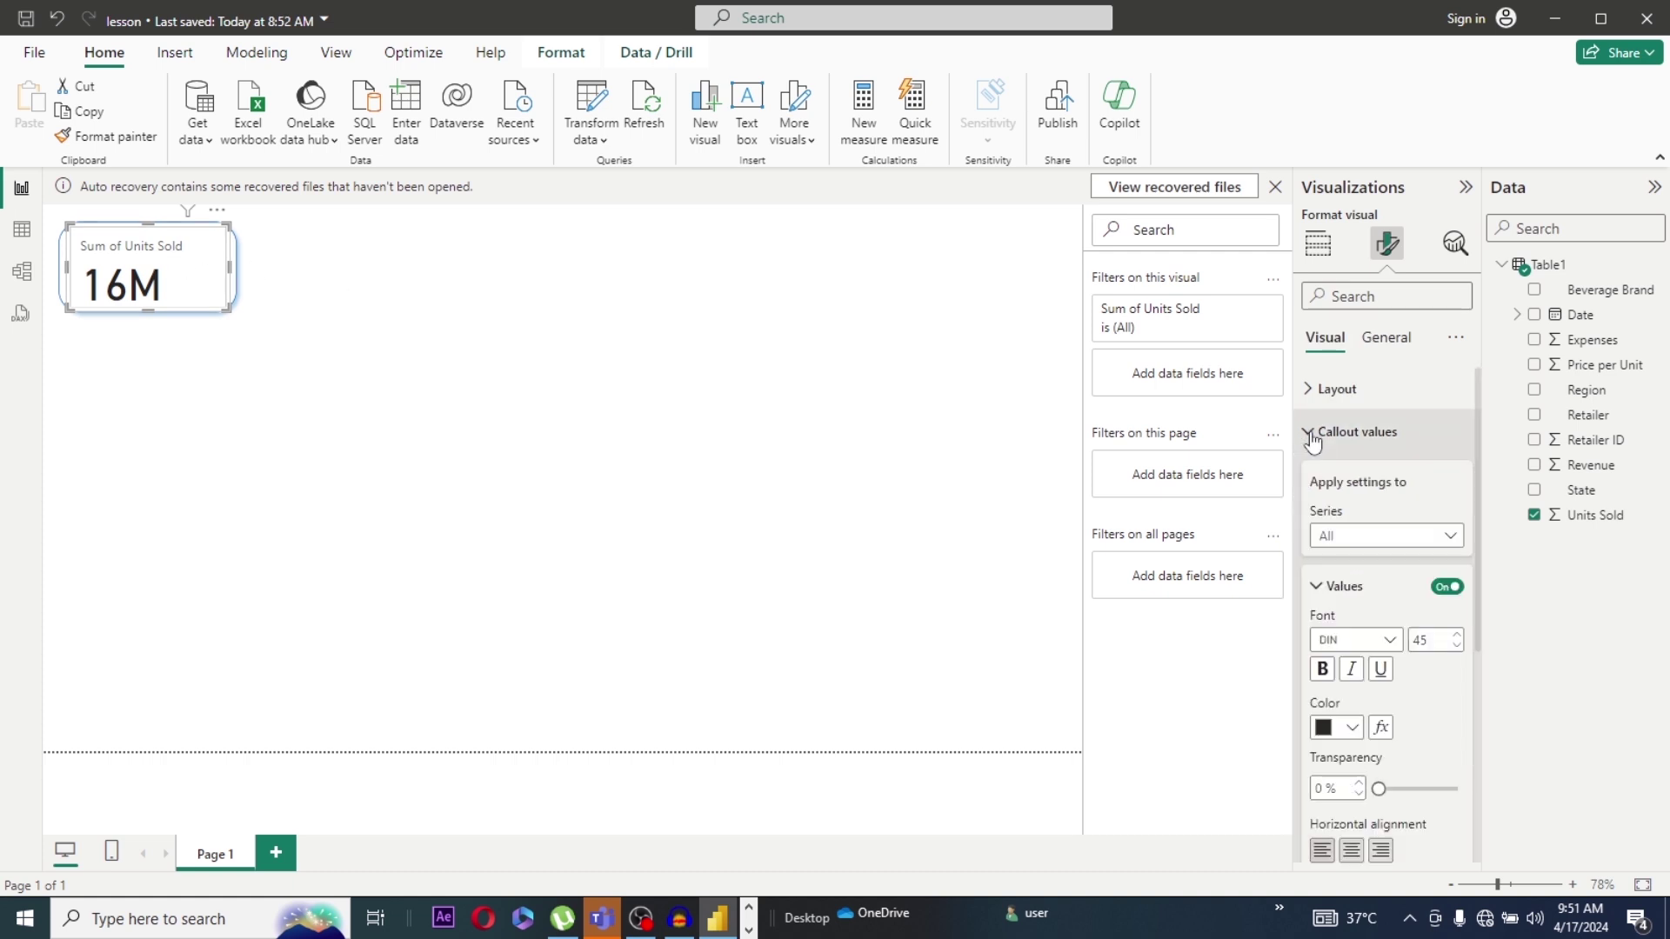
click(1431, 639)
double_click(1419, 640)
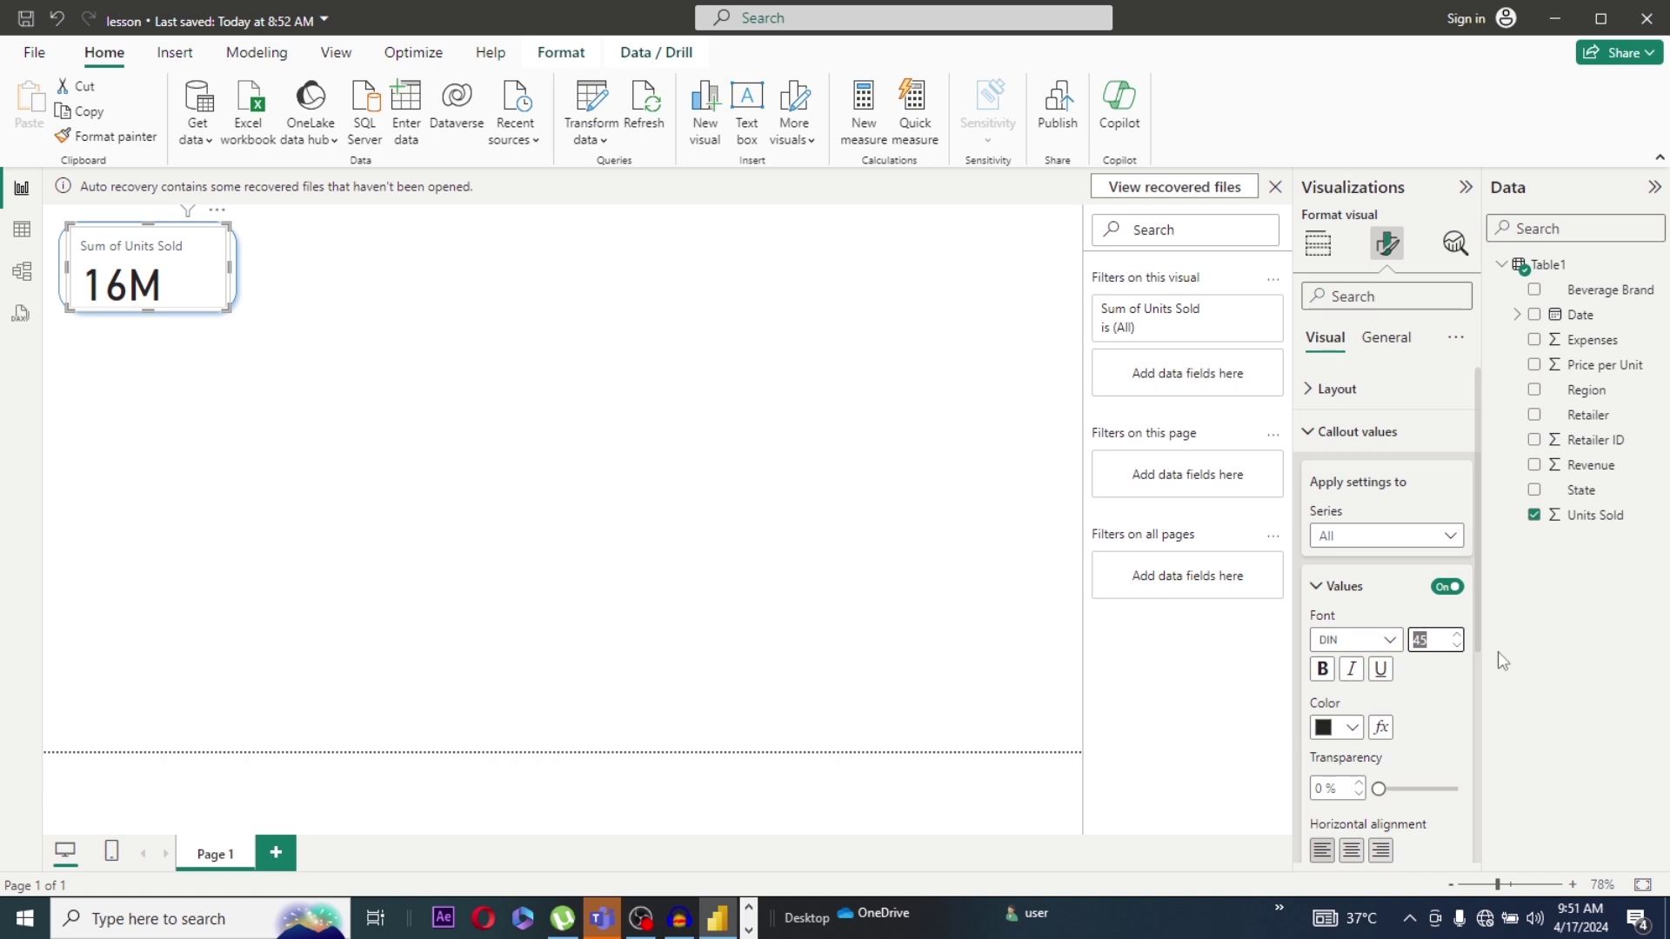
text(35)
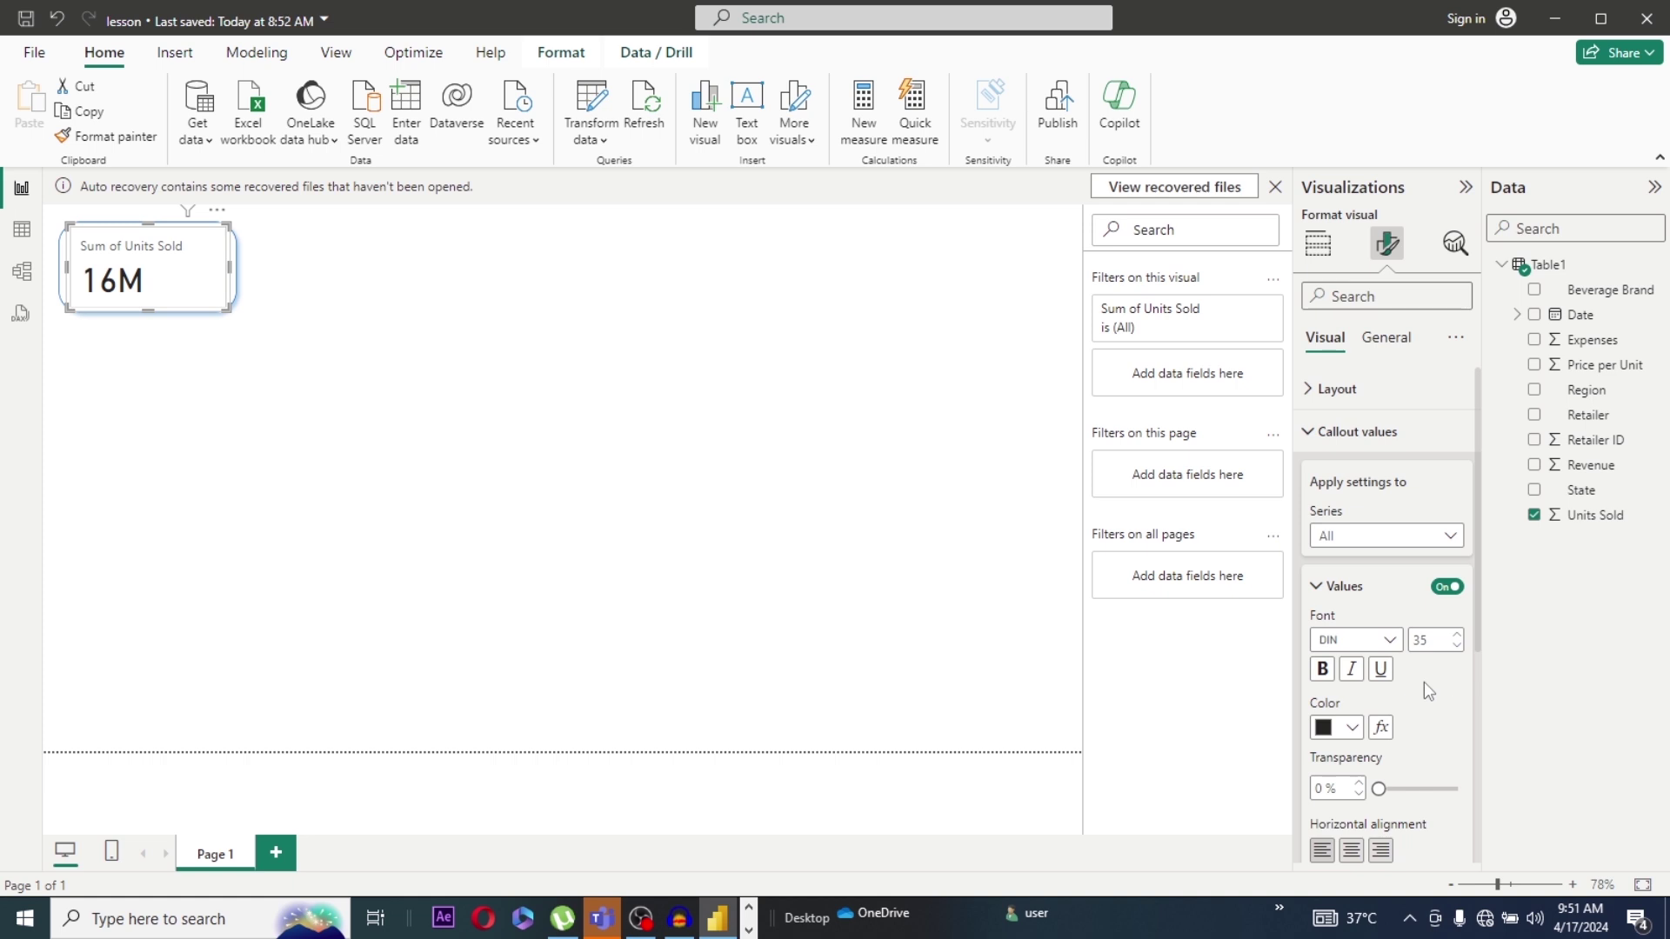
click(1352, 729)
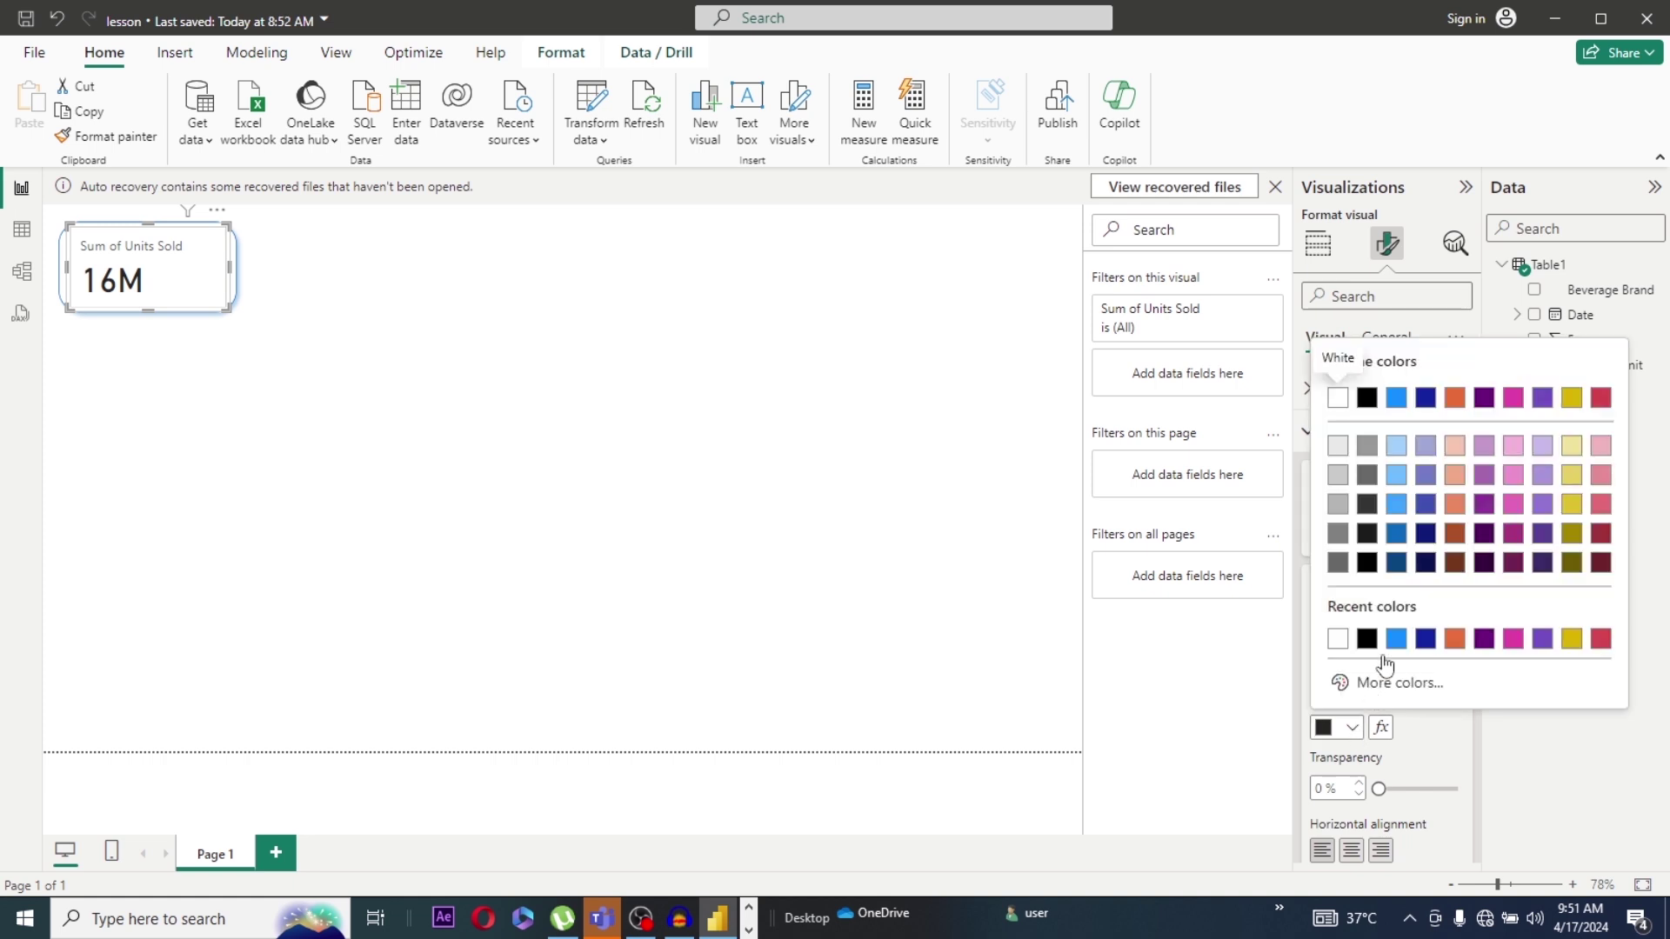
click(1397, 534)
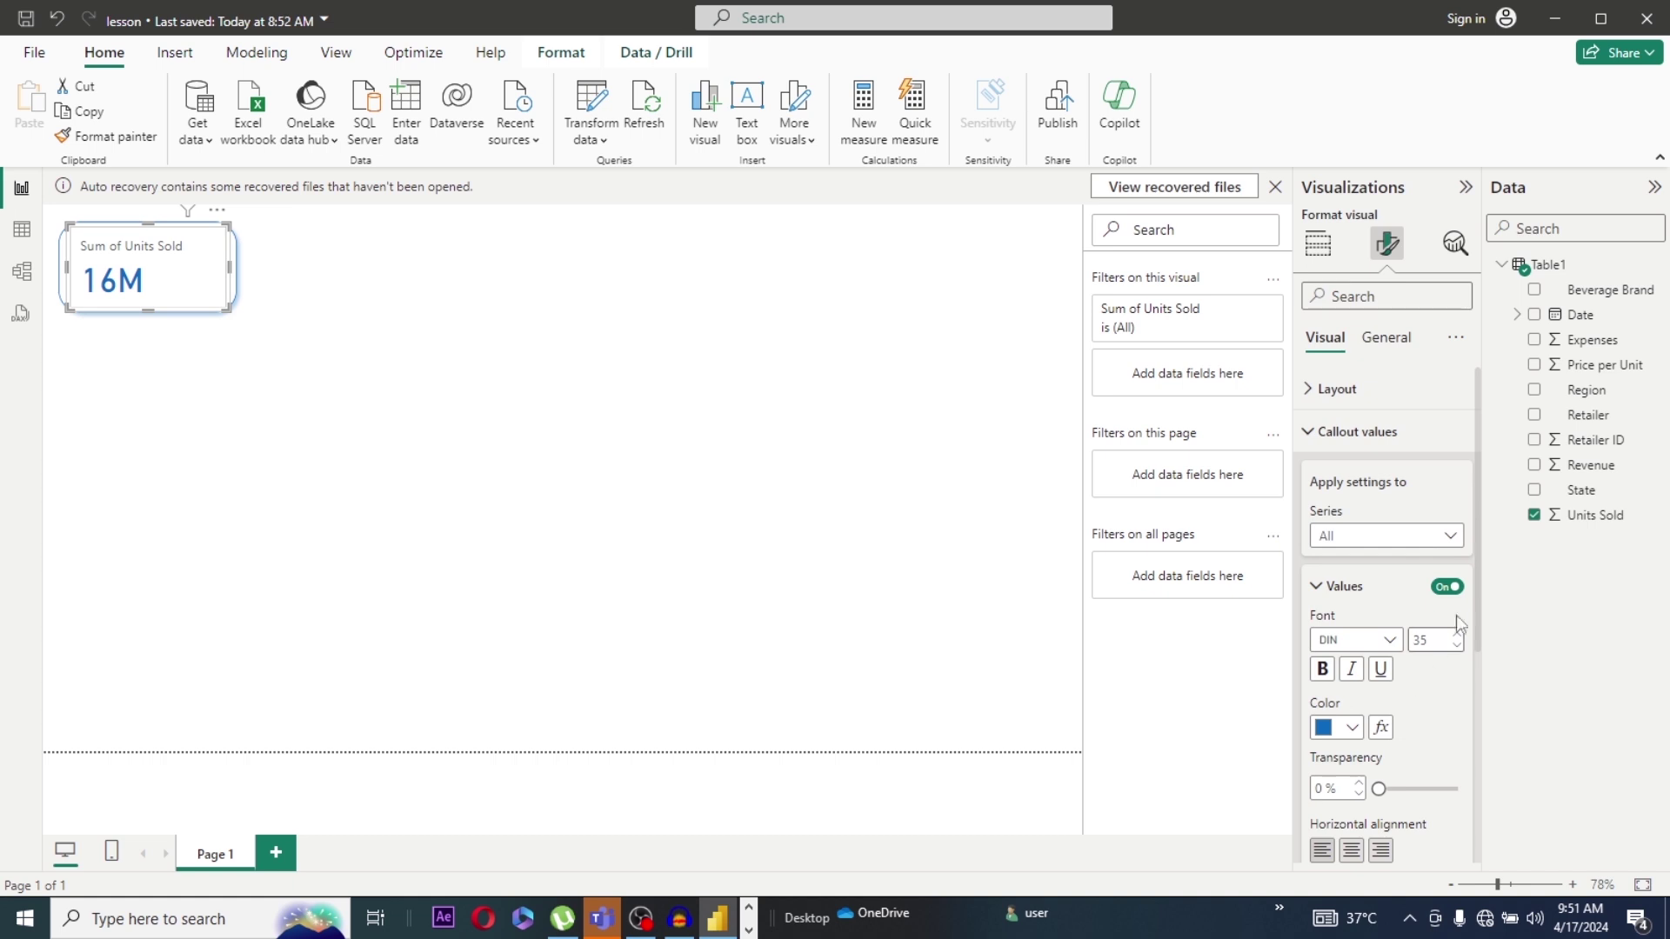
click(1352, 852)
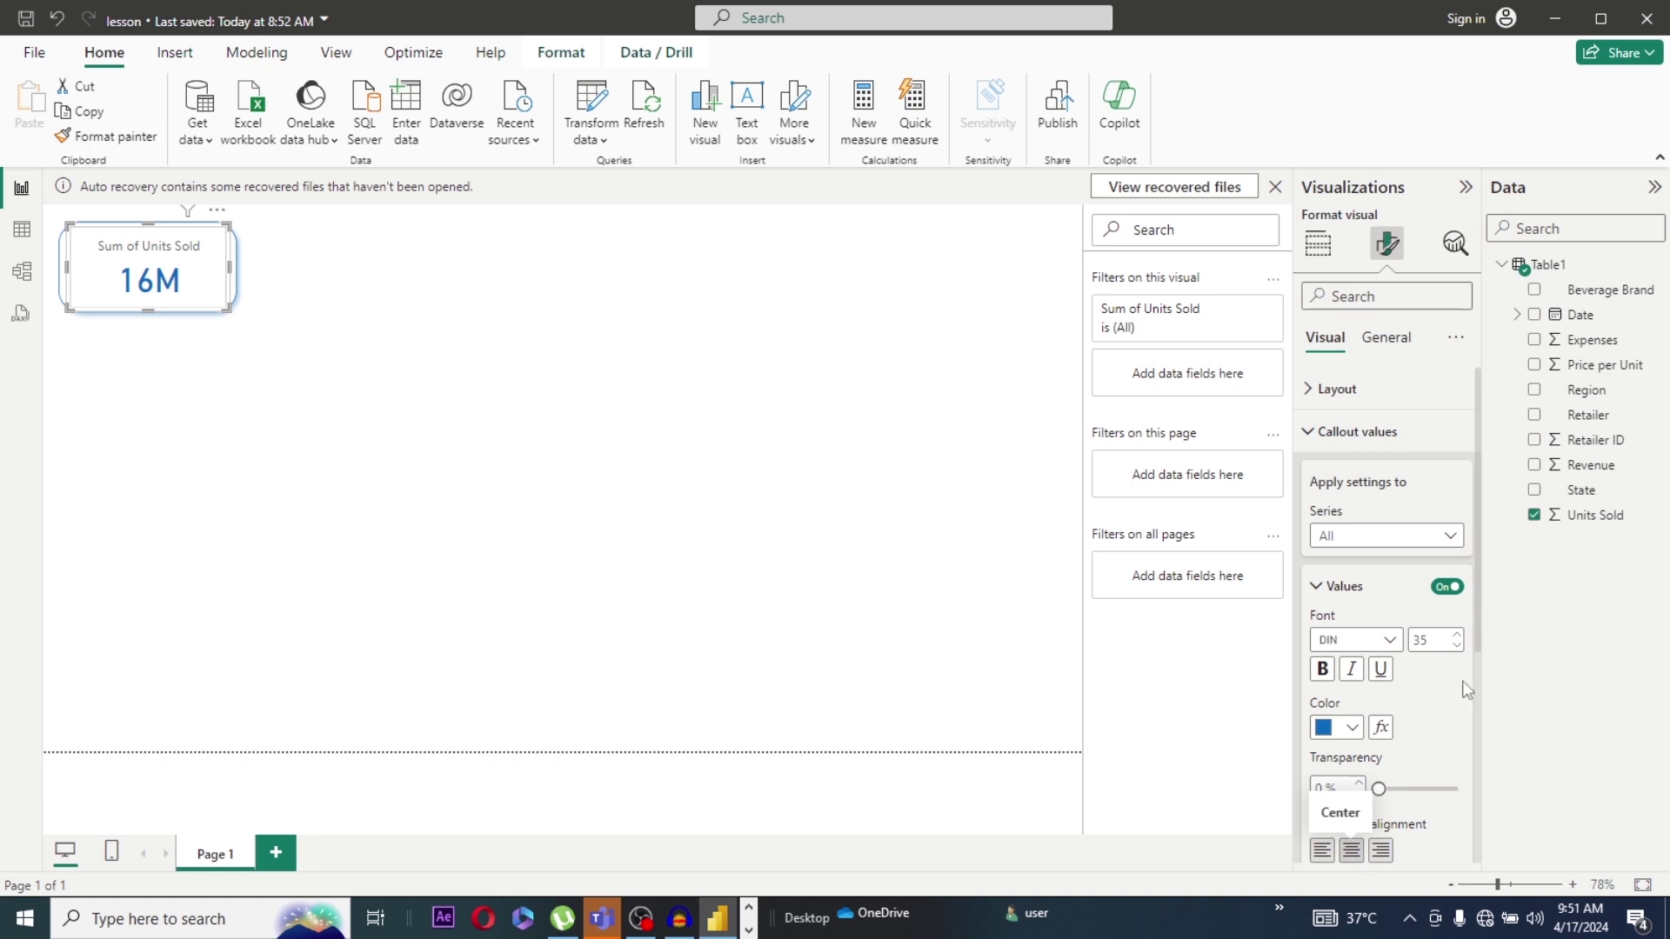
Step: Set the position of the card's callout label to Below Value
drag(1475, 613, 1475, 785)
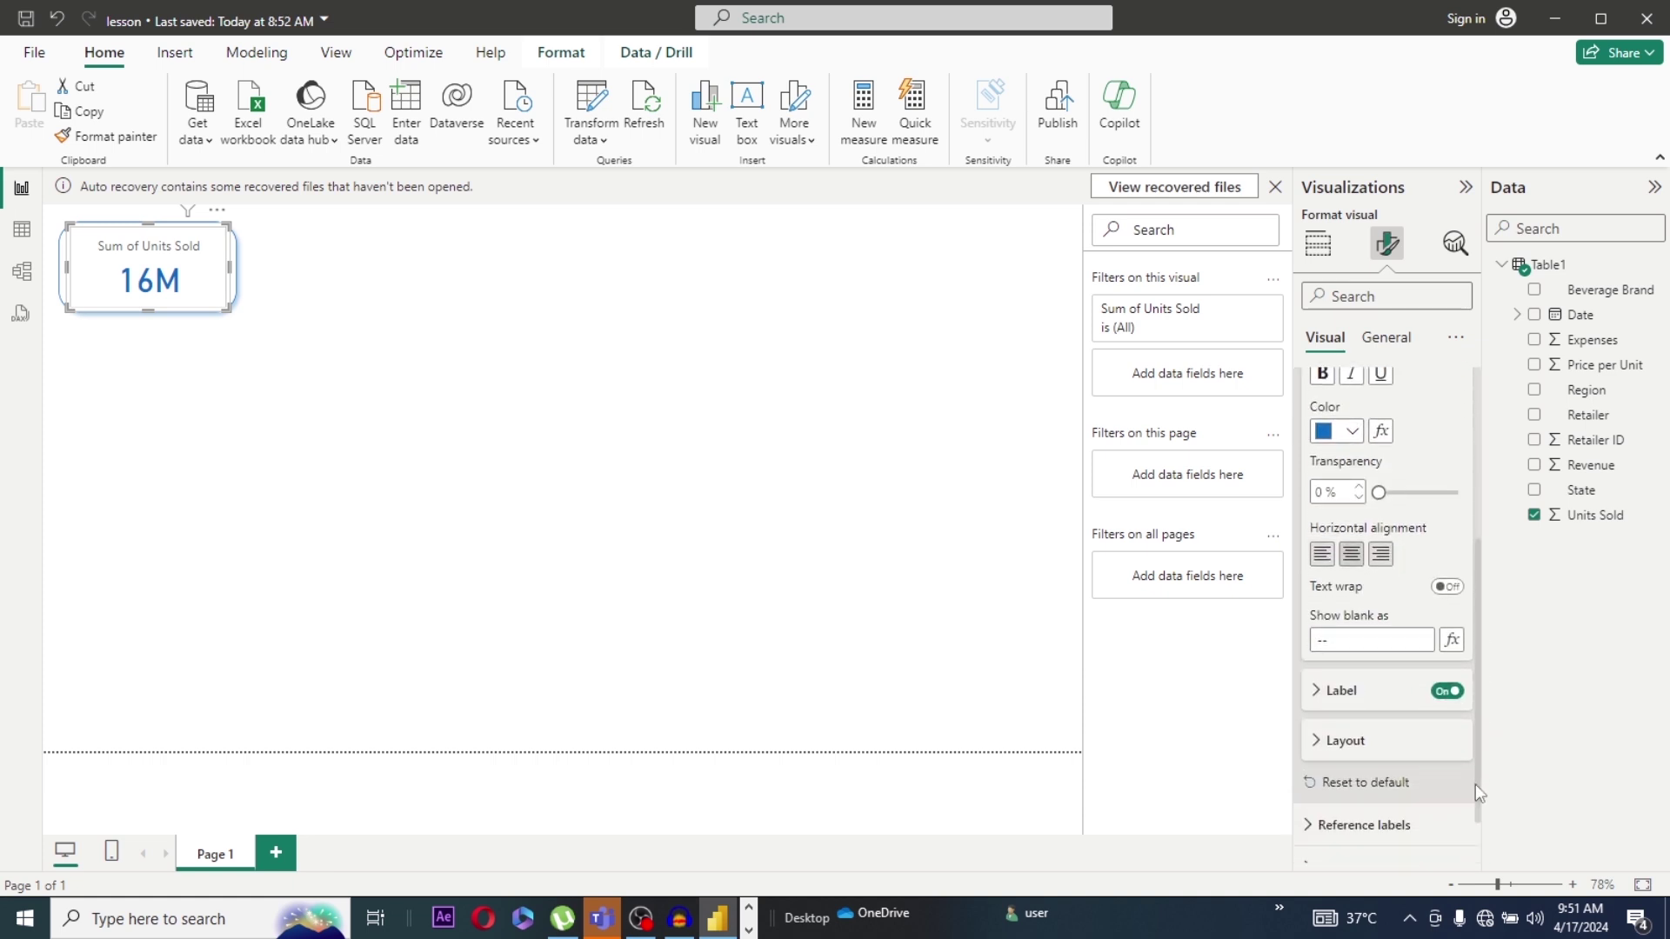
click(1320, 694)
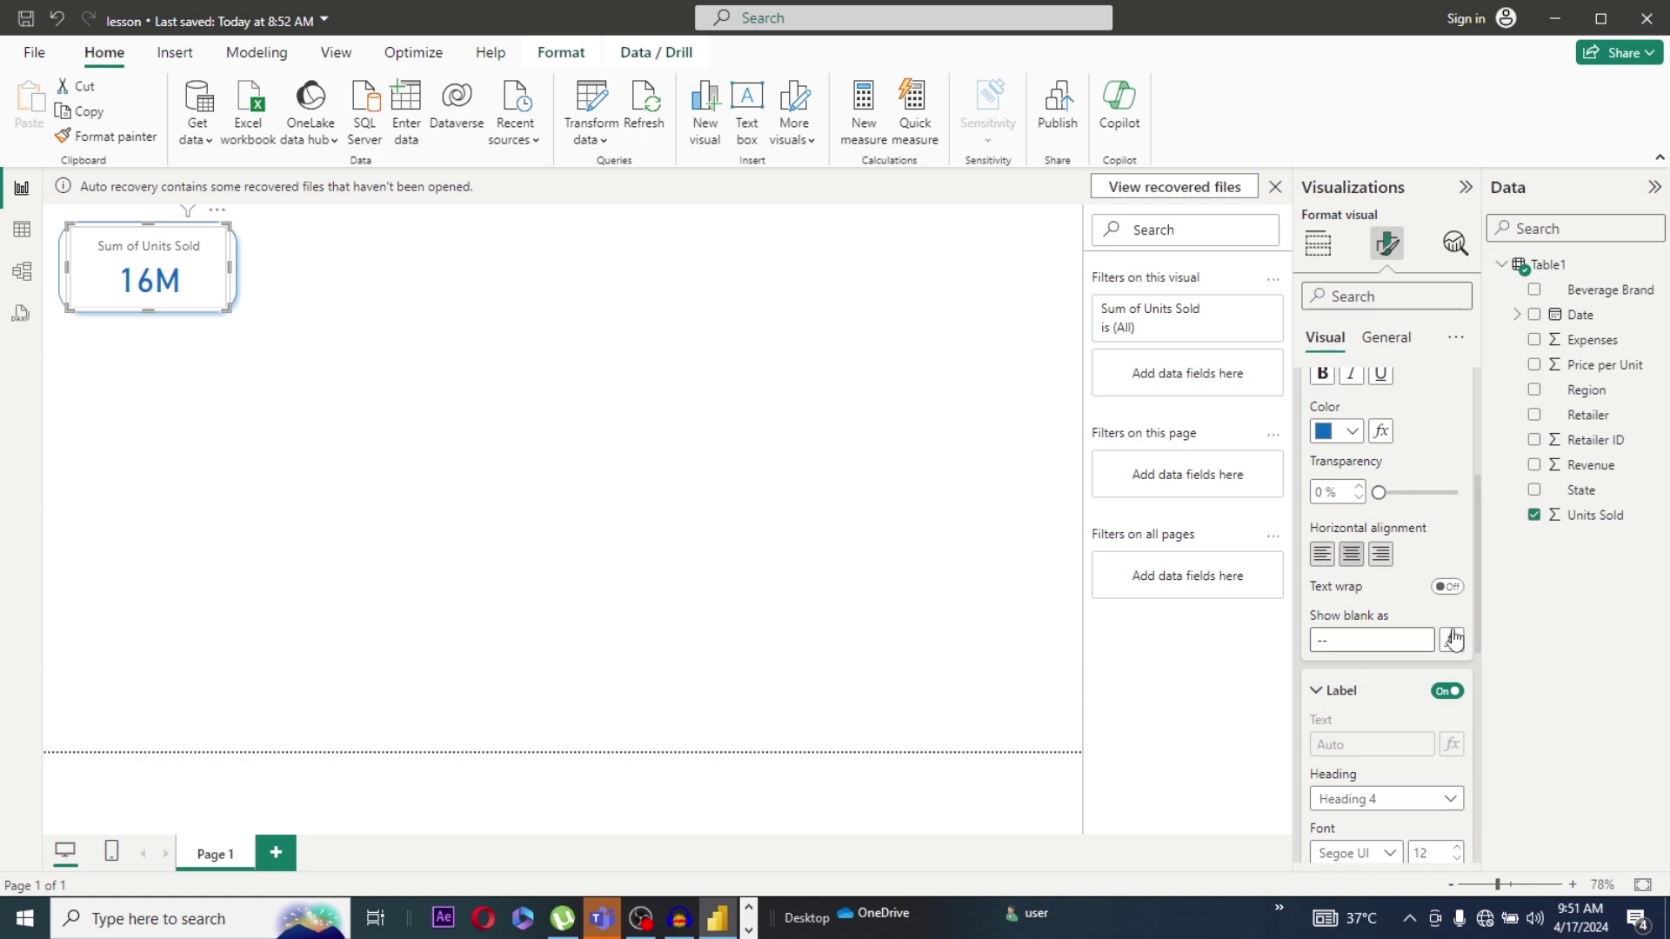
drag(1478, 597, 1481, 701)
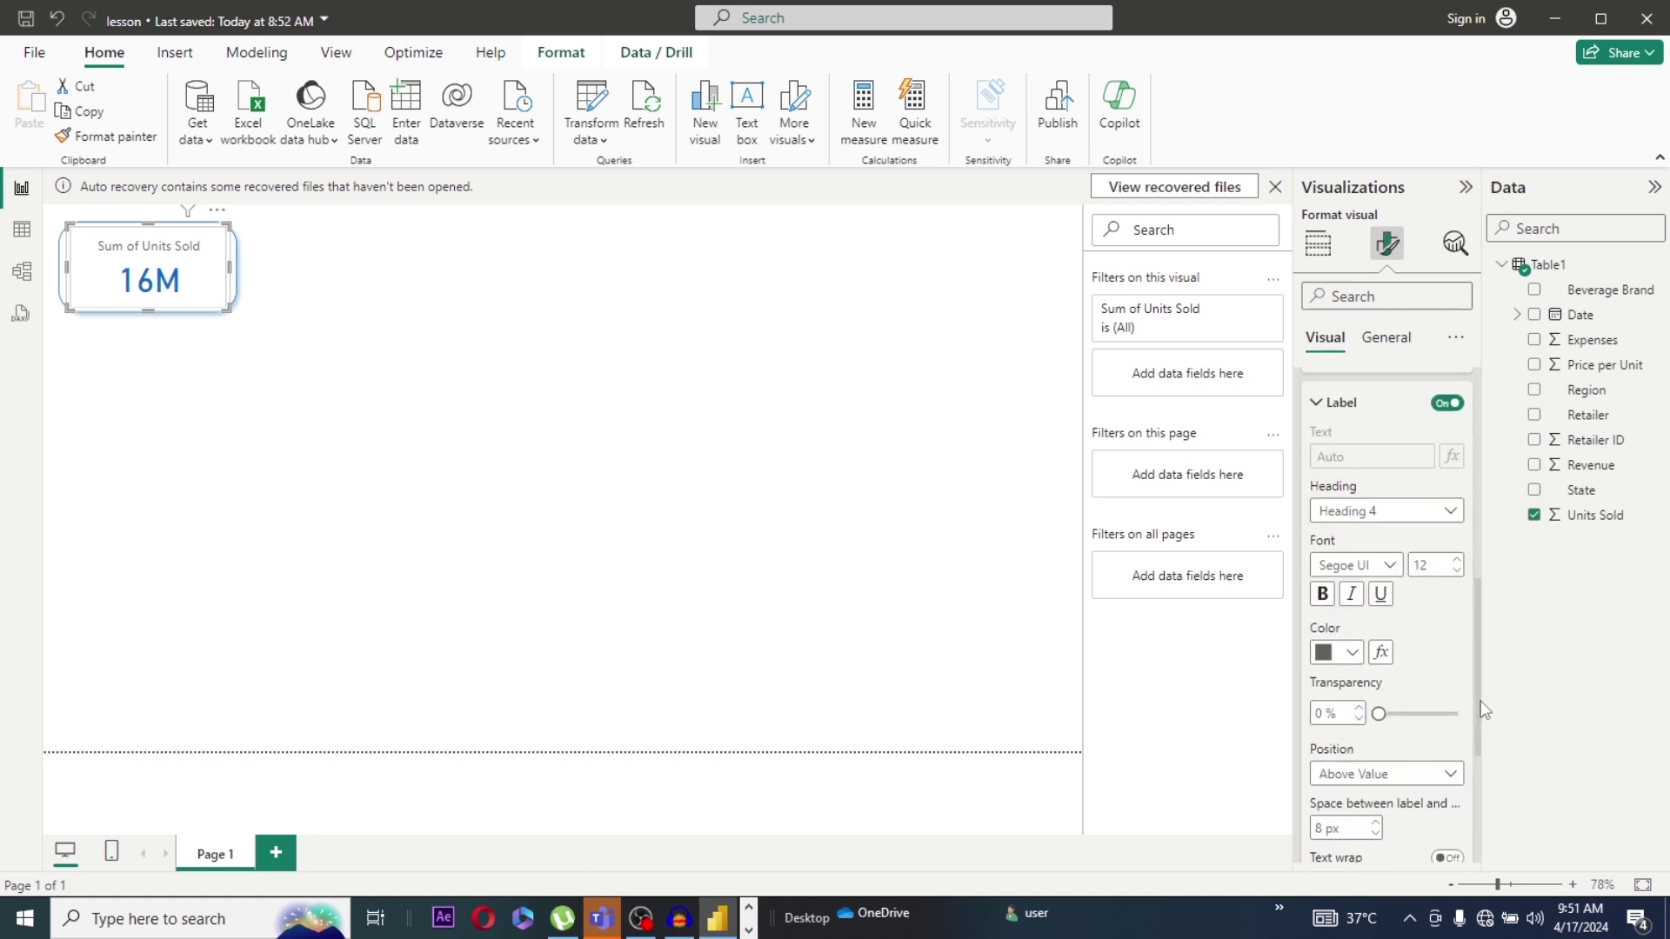
click(1415, 777)
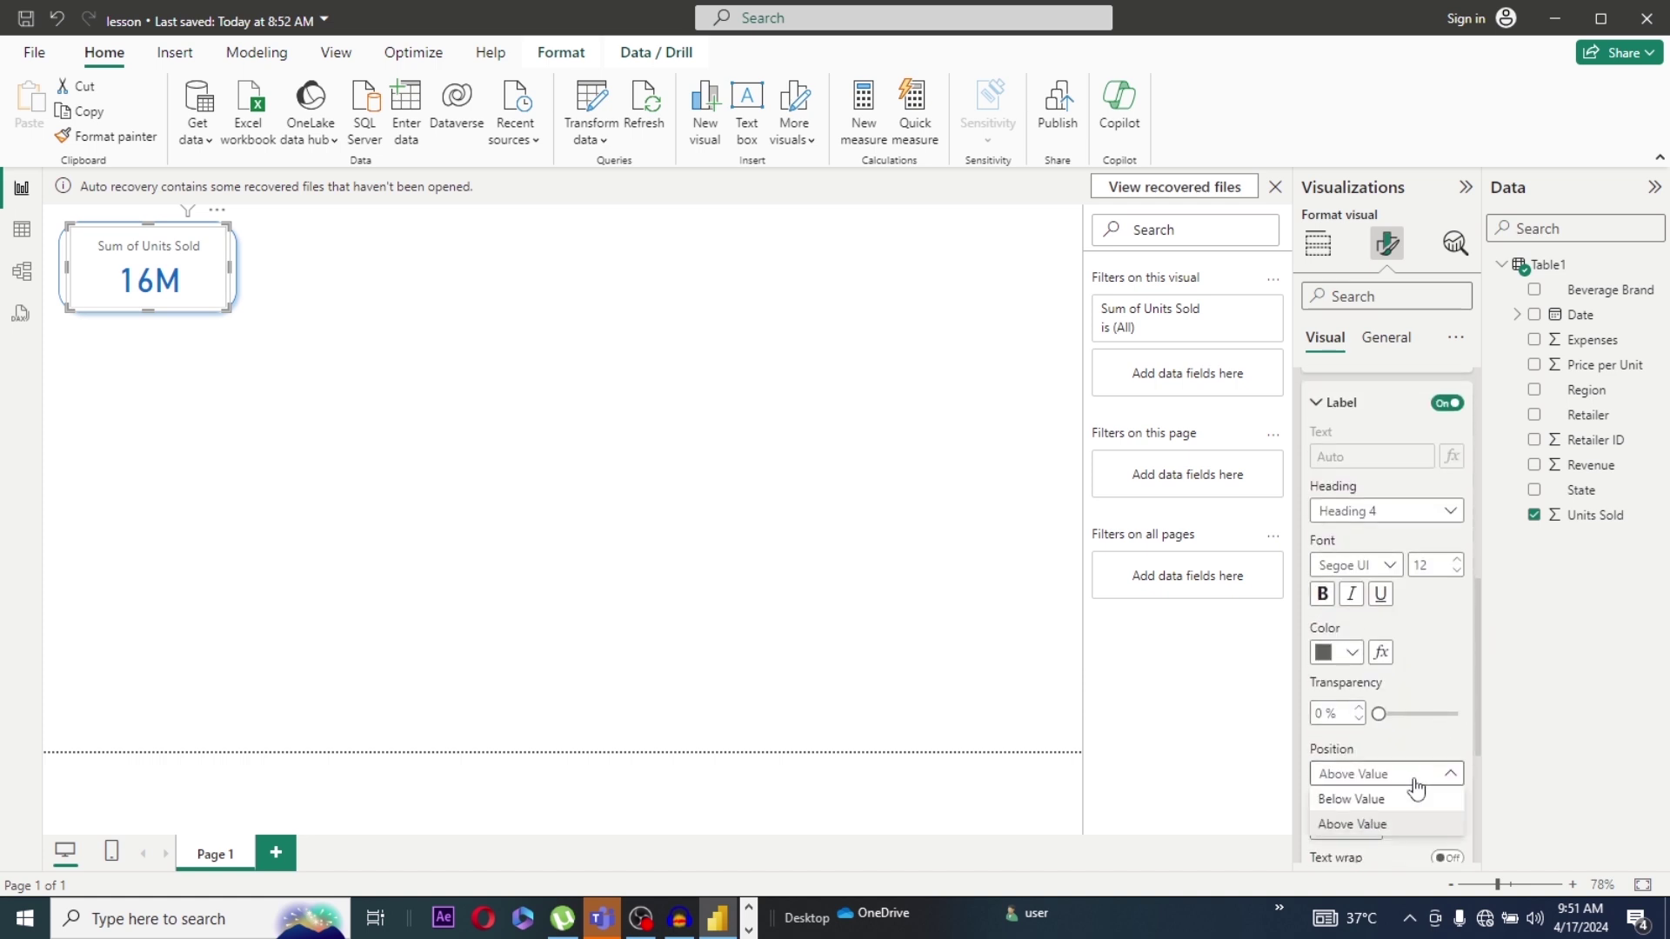
click(1357, 801)
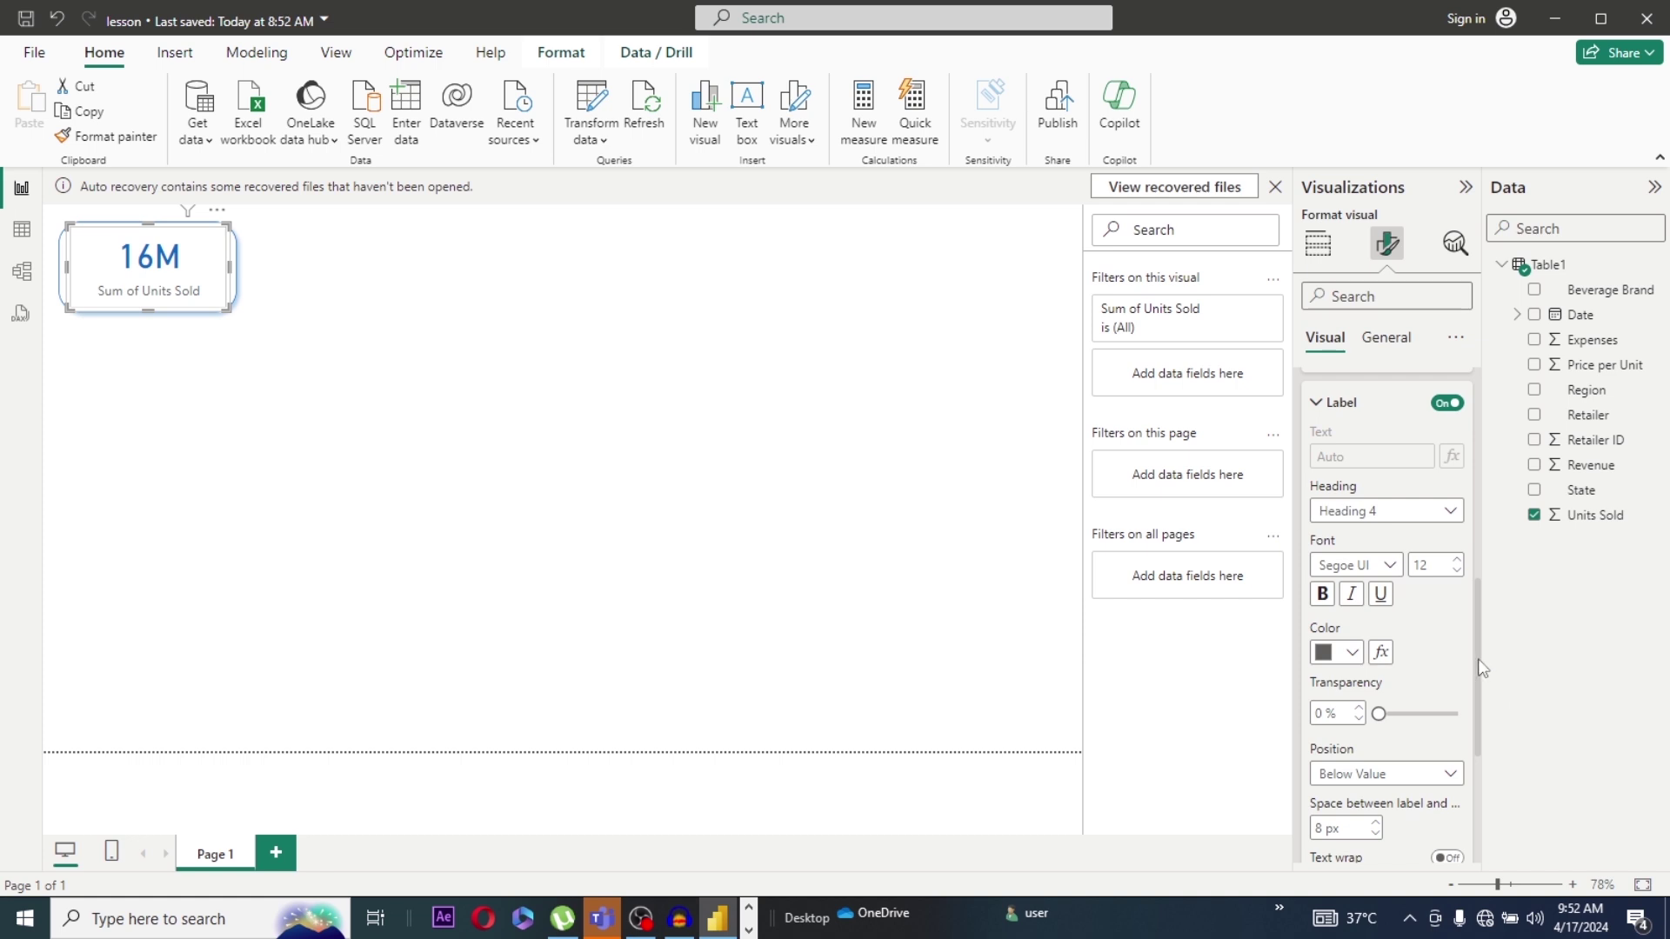
Step: Turn off the border and background of the Units Sold card visual
drag(1475, 658, 1477, 786)
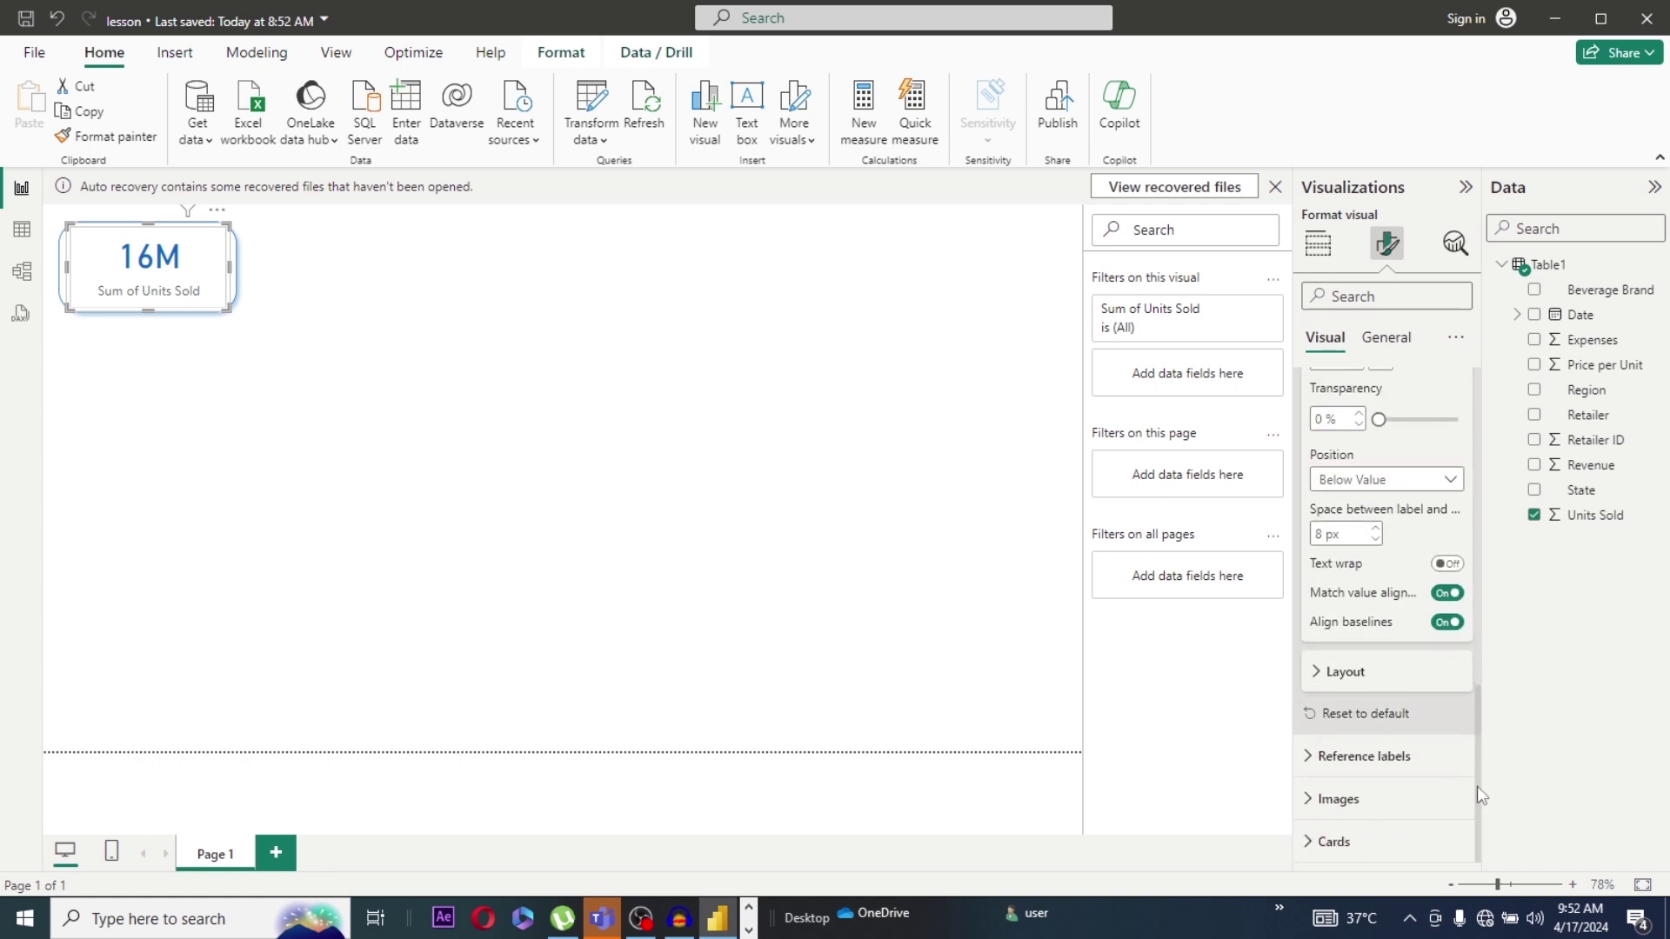
click(1309, 848)
drag(1475, 664, 1478, 810)
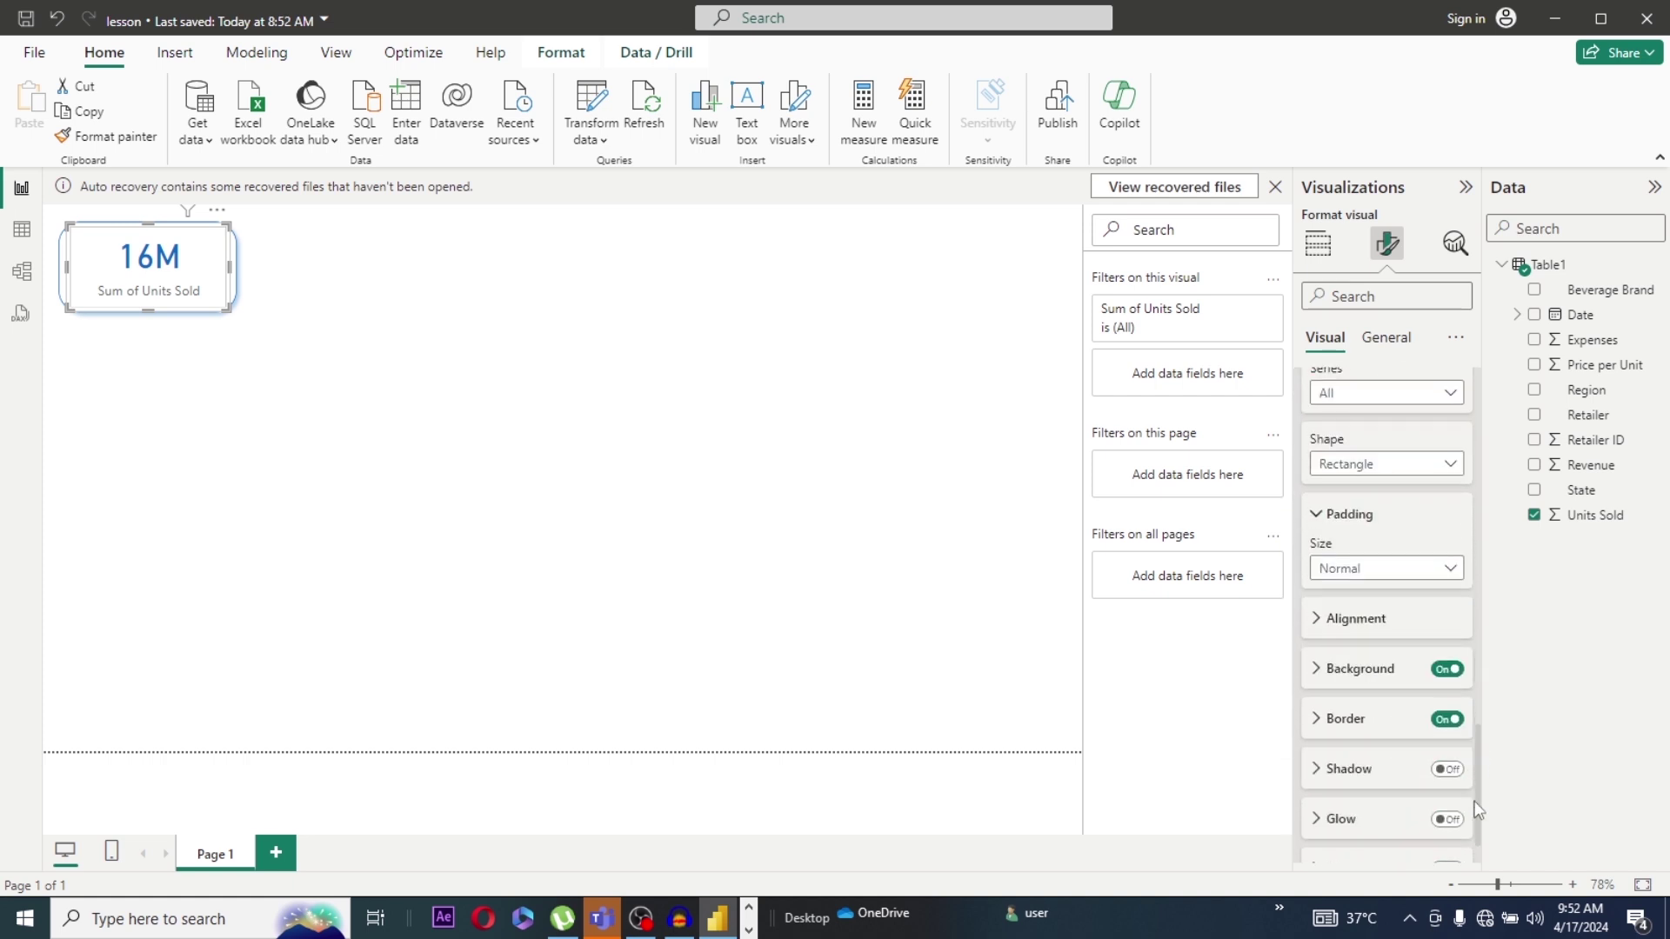
click(1446, 721)
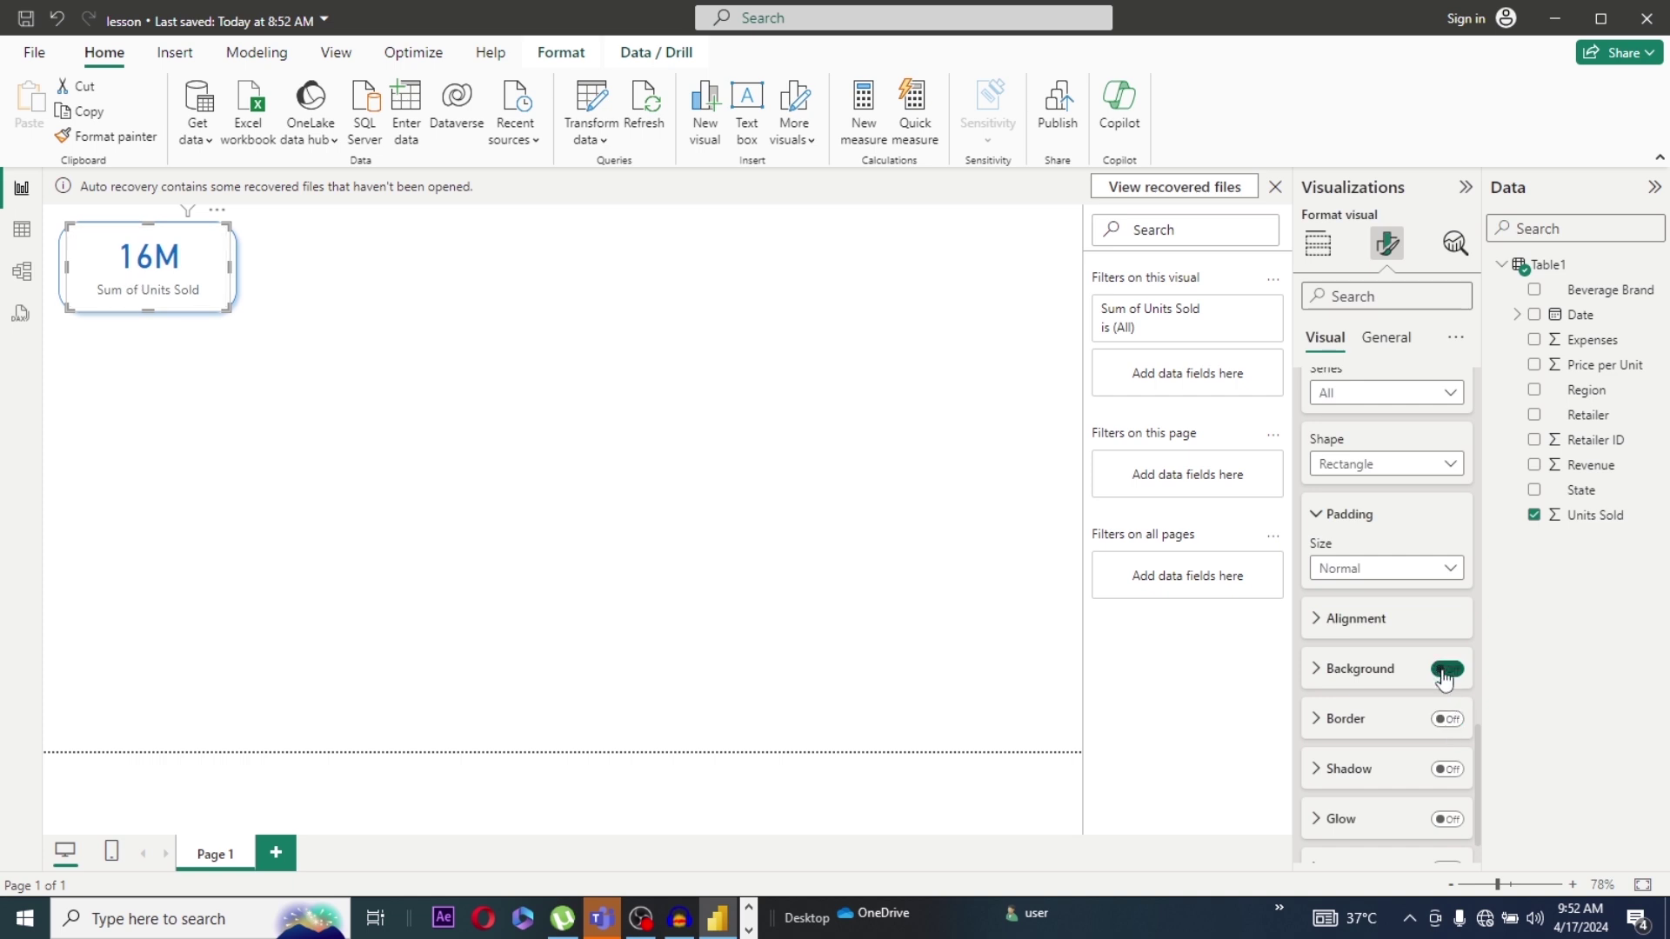
click(1443, 671)
Step: Set the space between the card's label and value to 0 px
drag(1477, 776, 1477, 635)
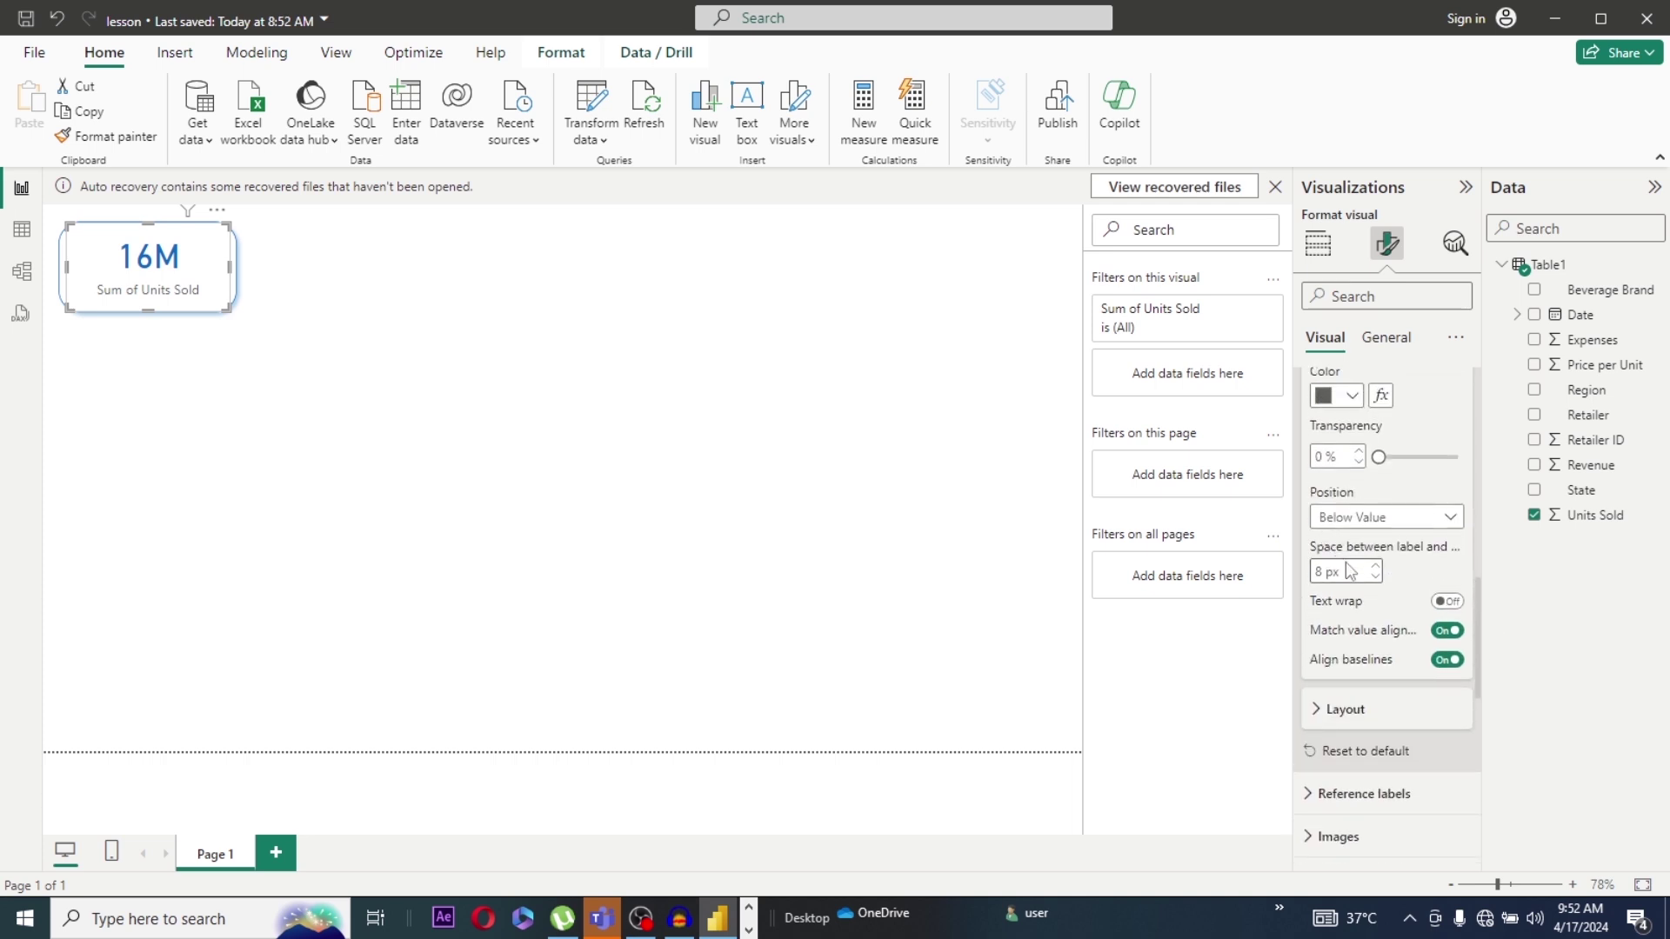
double_click(1321, 571)
text(0)
key(Return)
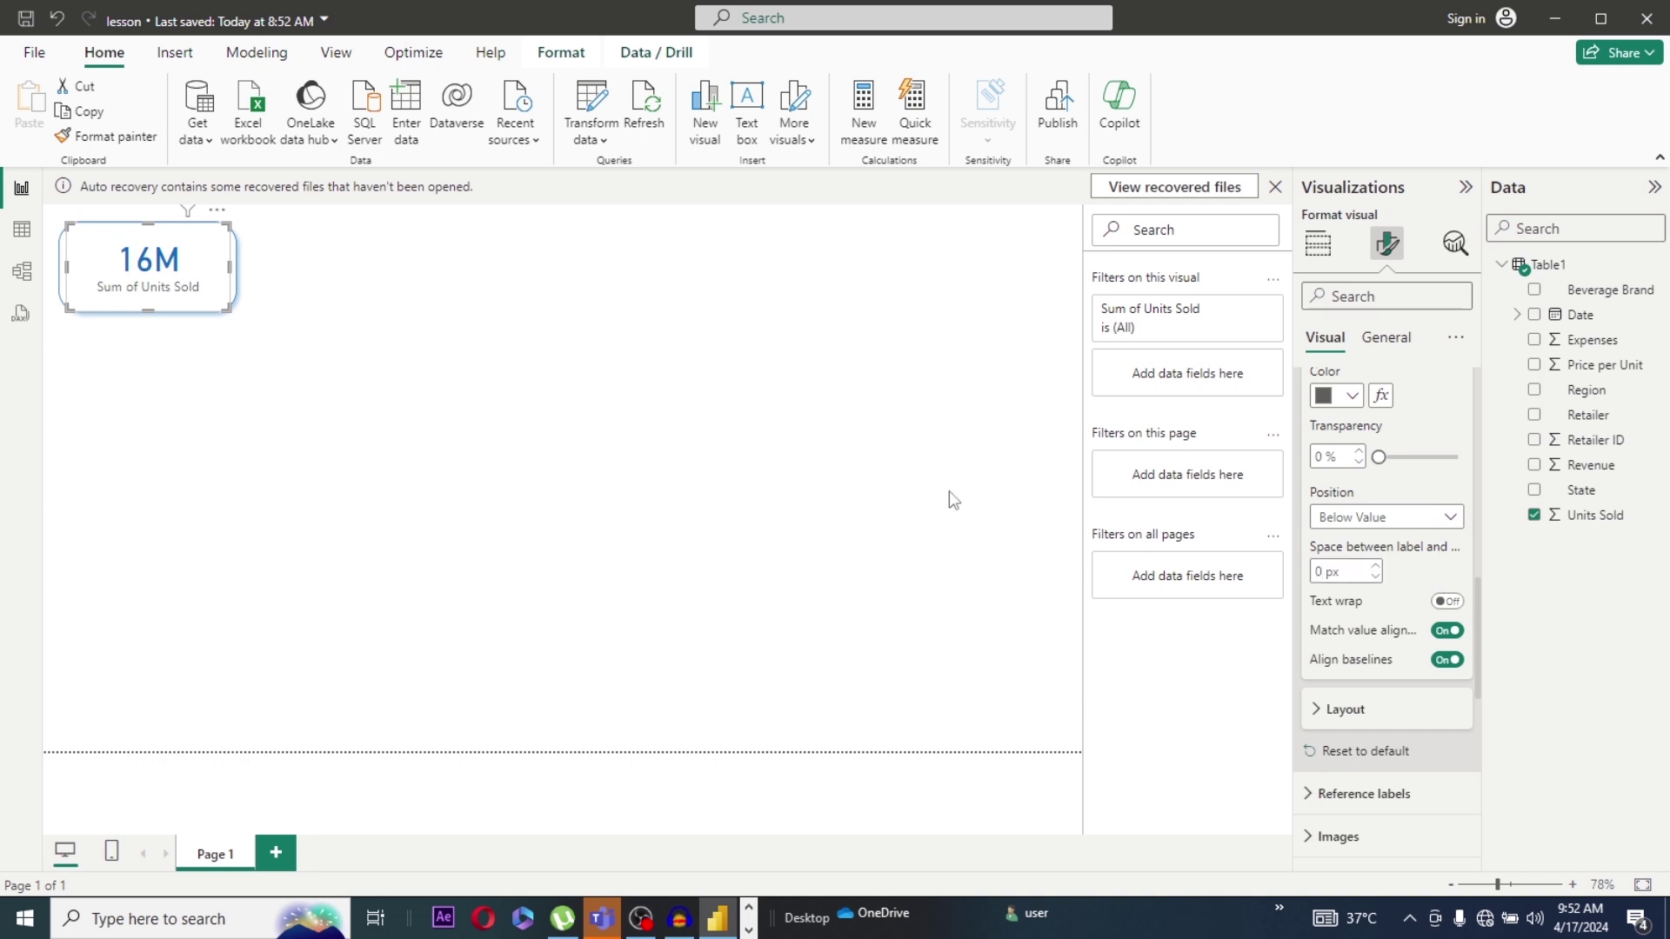
Step: Shrink the Units Sold card visual slightly so it sits inside the outline of the rounded shape
click(948, 491)
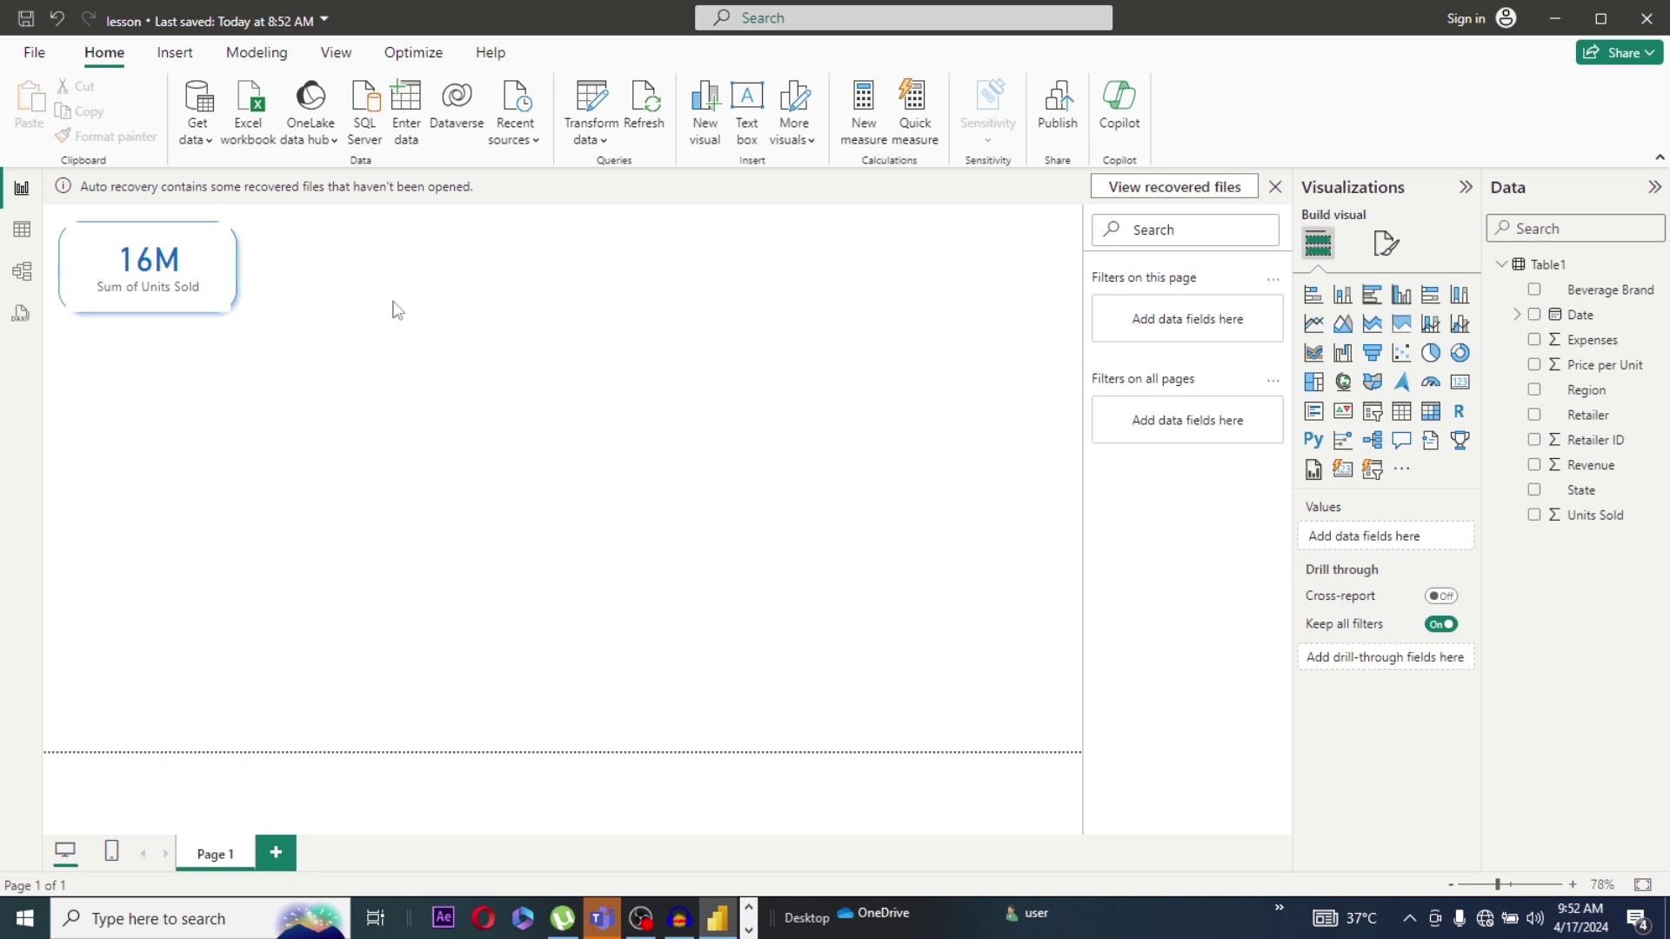
mouse_move(213, 306)
click(213, 306)
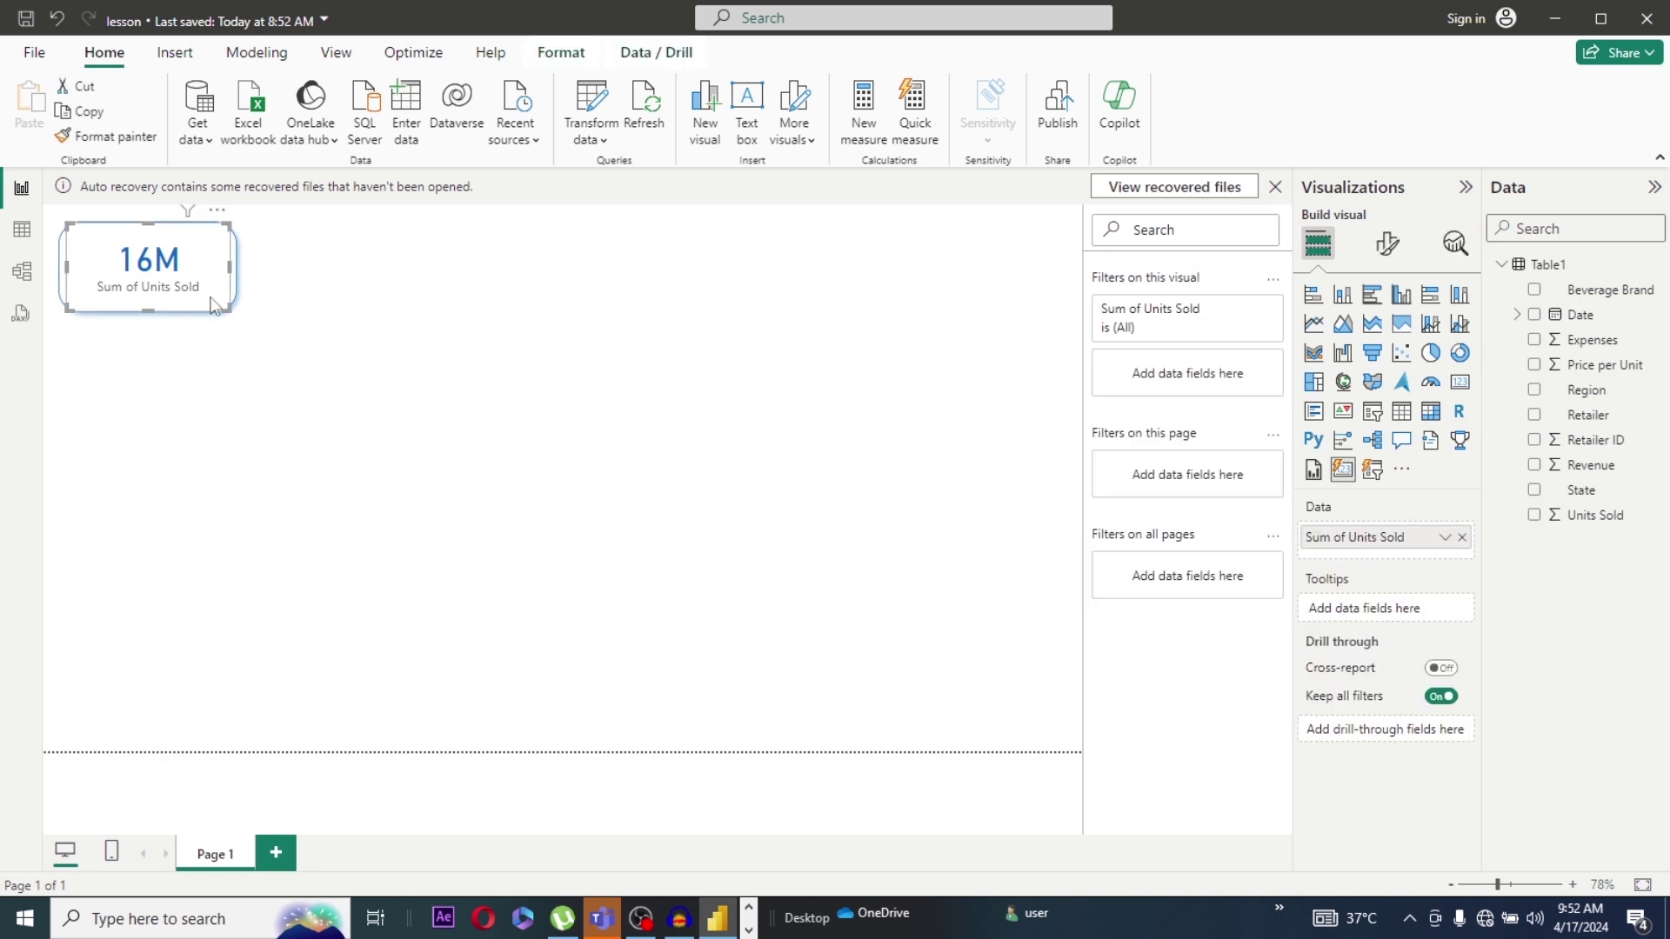
click(453, 339)
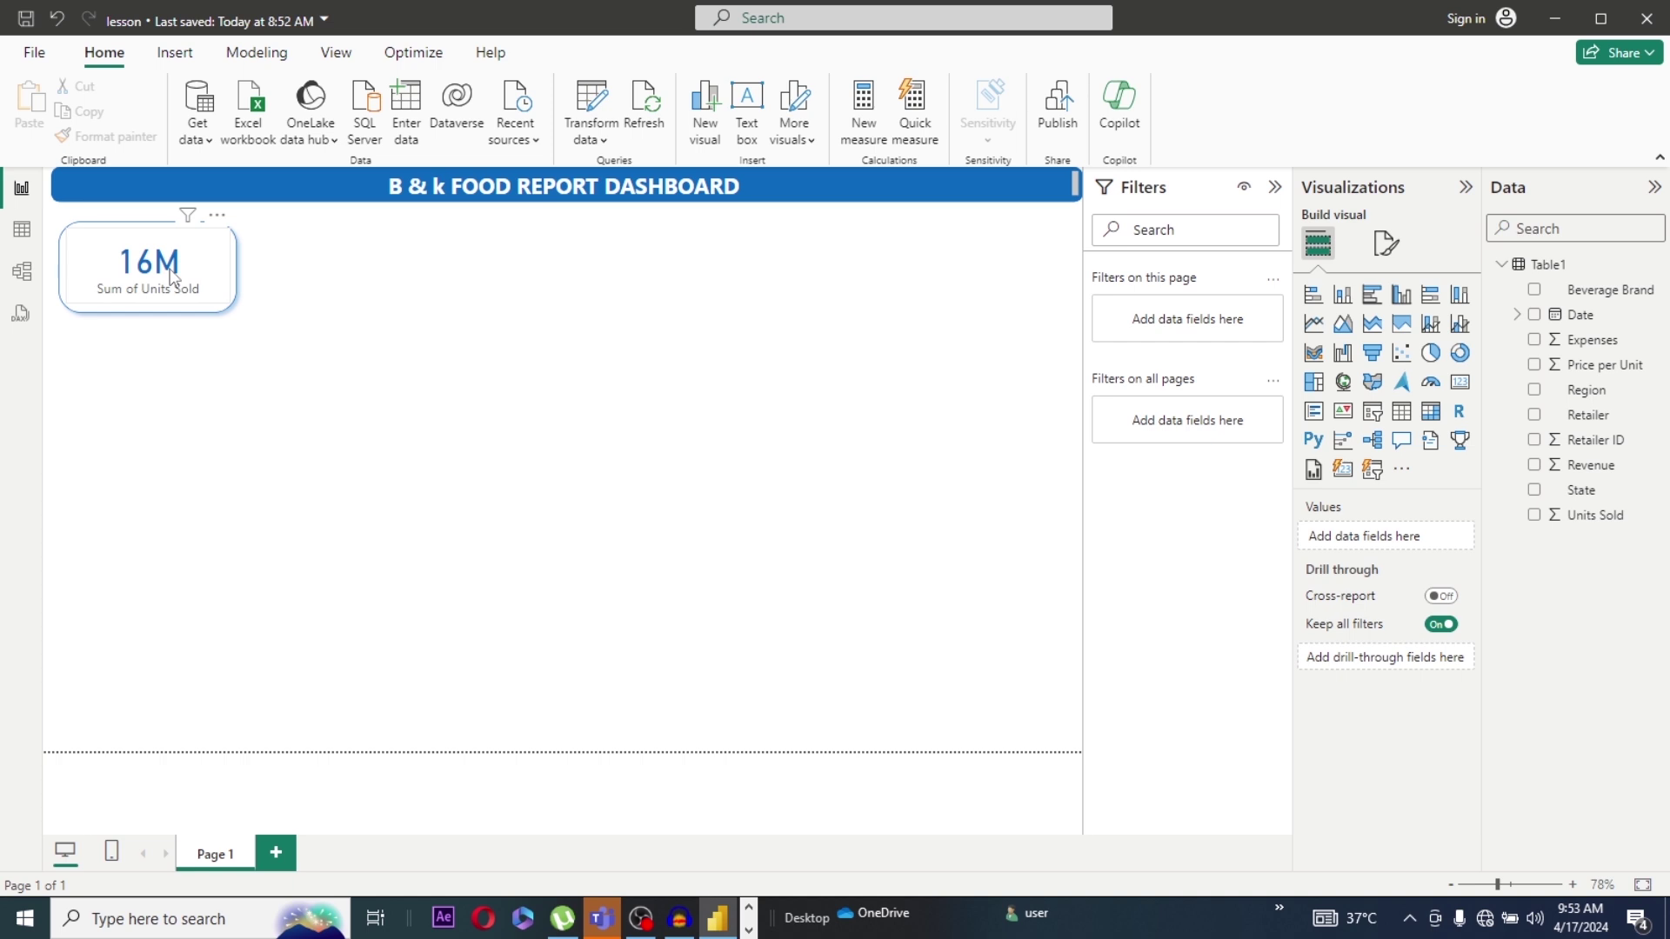
Step: Duplicate the Units Sold card together with its rounded shape and place the copy directly below the original
click(172, 278)
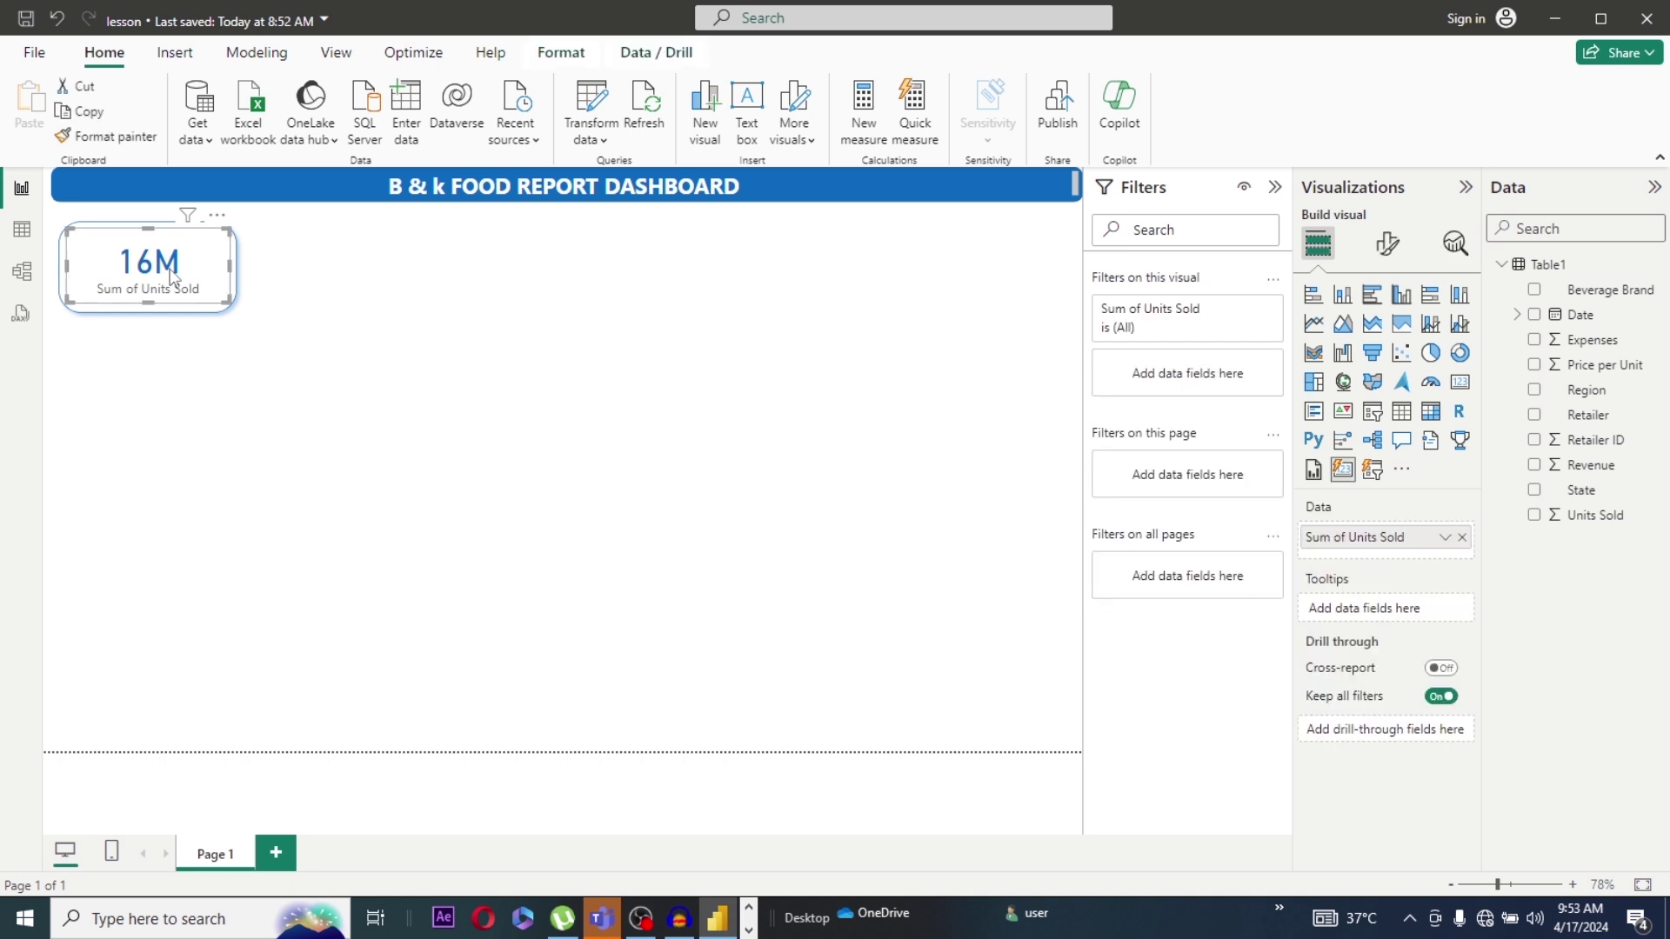
click(194, 323)
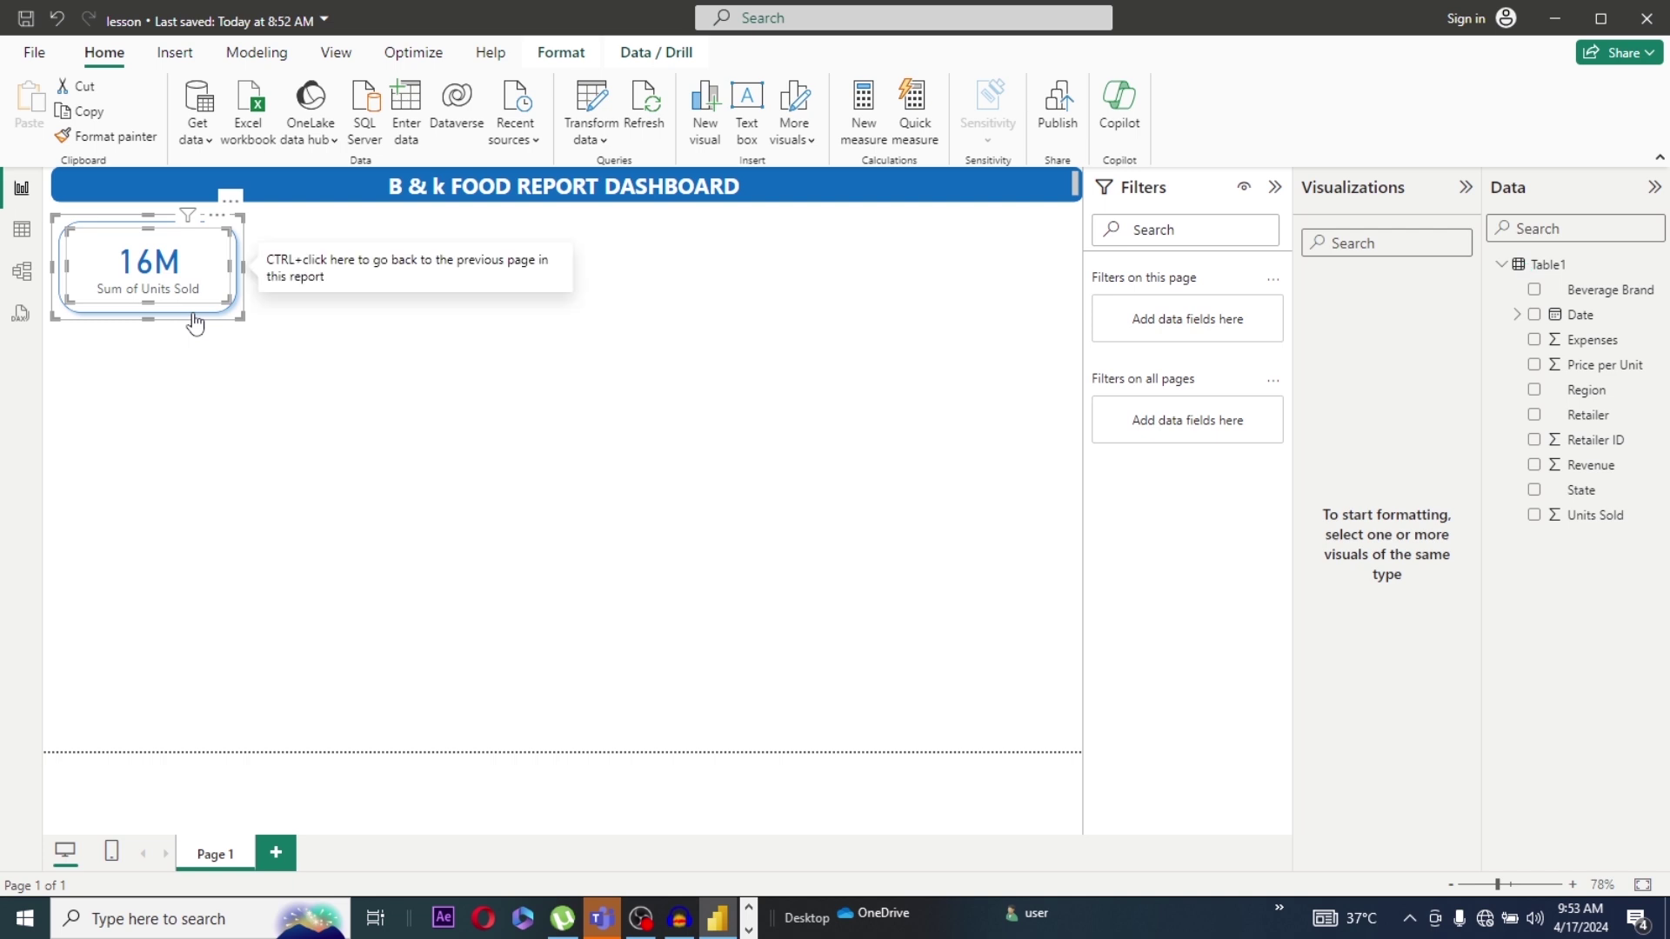
key(ctrl+c)
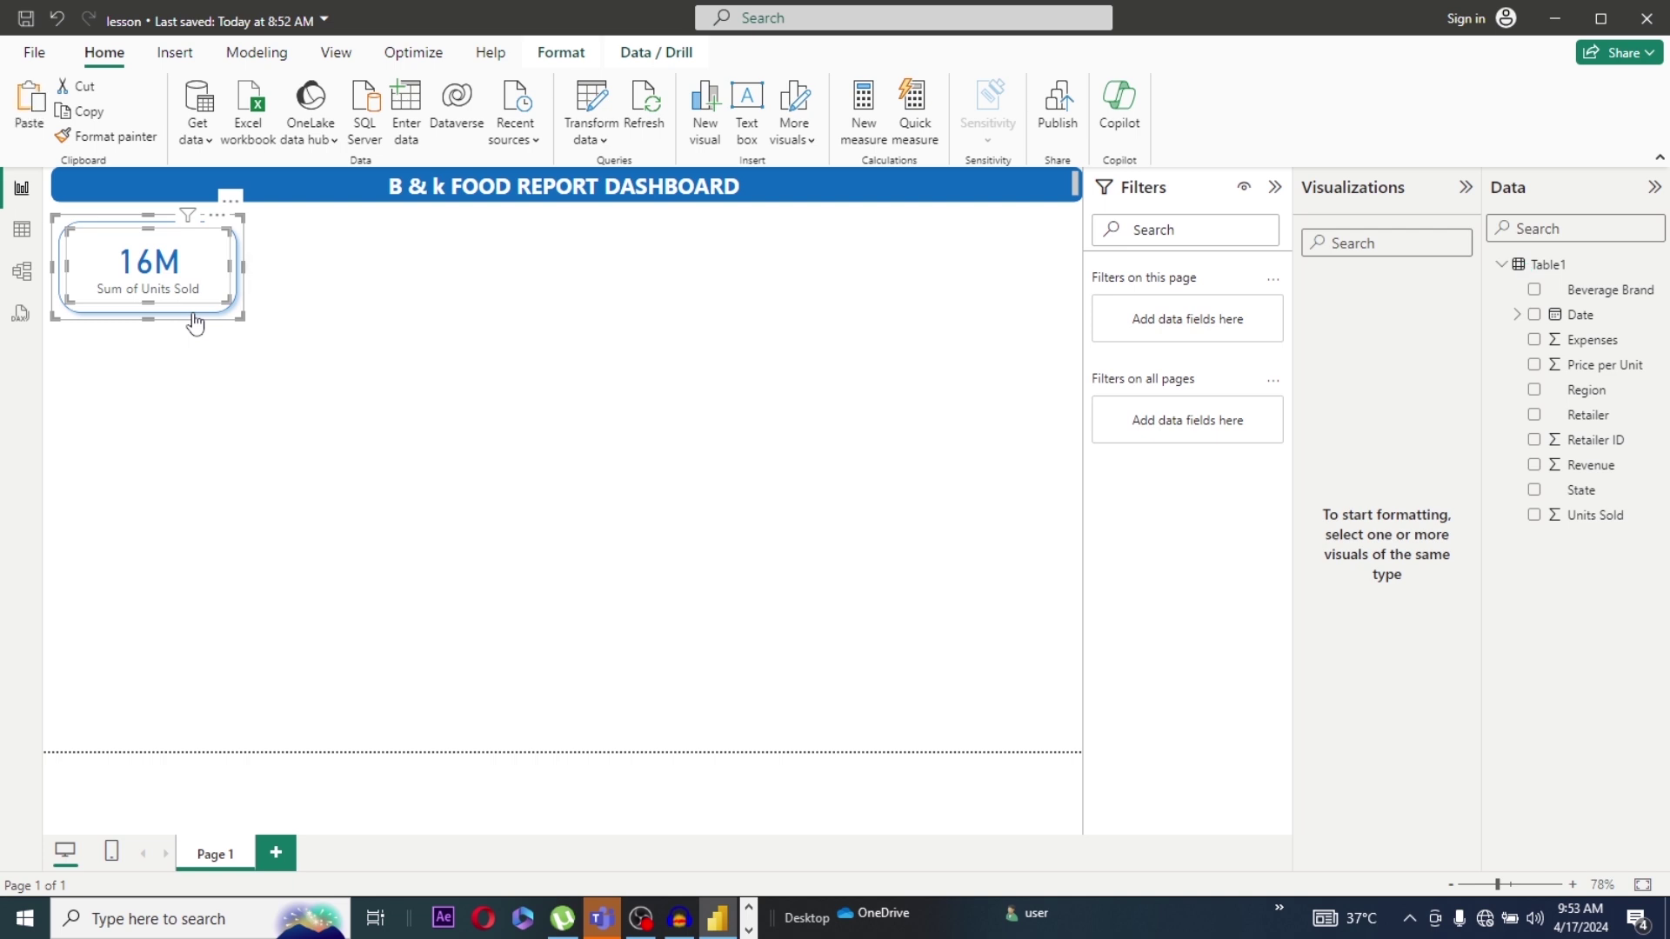
key(ctrl+v)
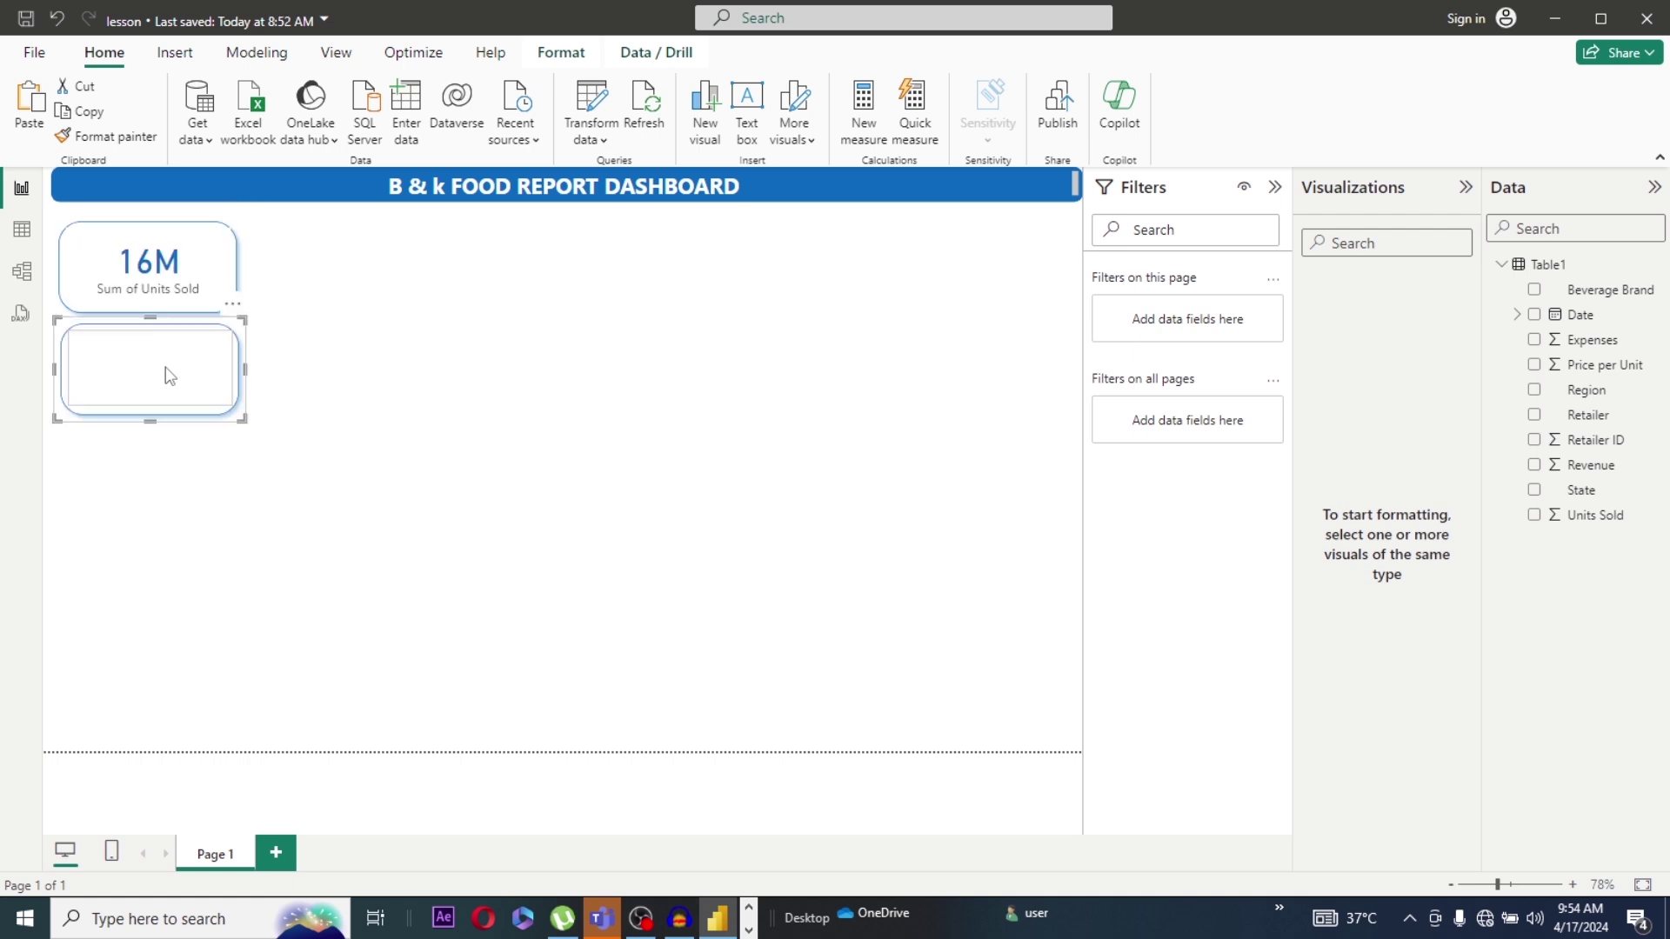
key(Down)
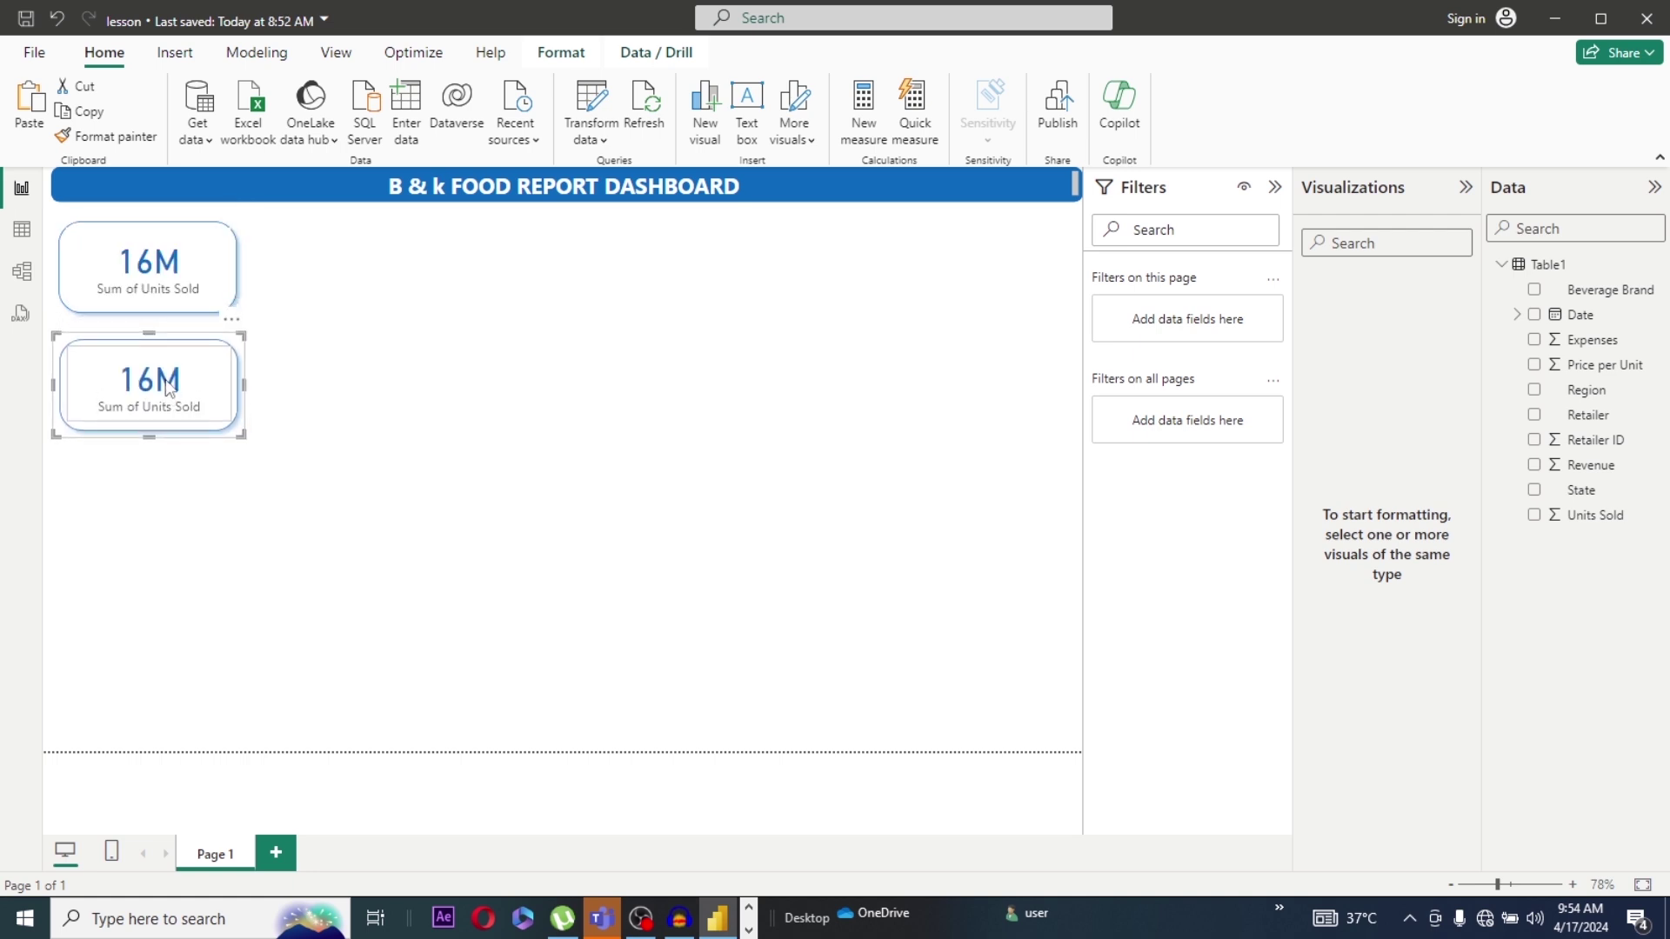
Step: Paste two more copies of the Units Sold card with its rounded shape and stack them below the second card
click(169, 389)
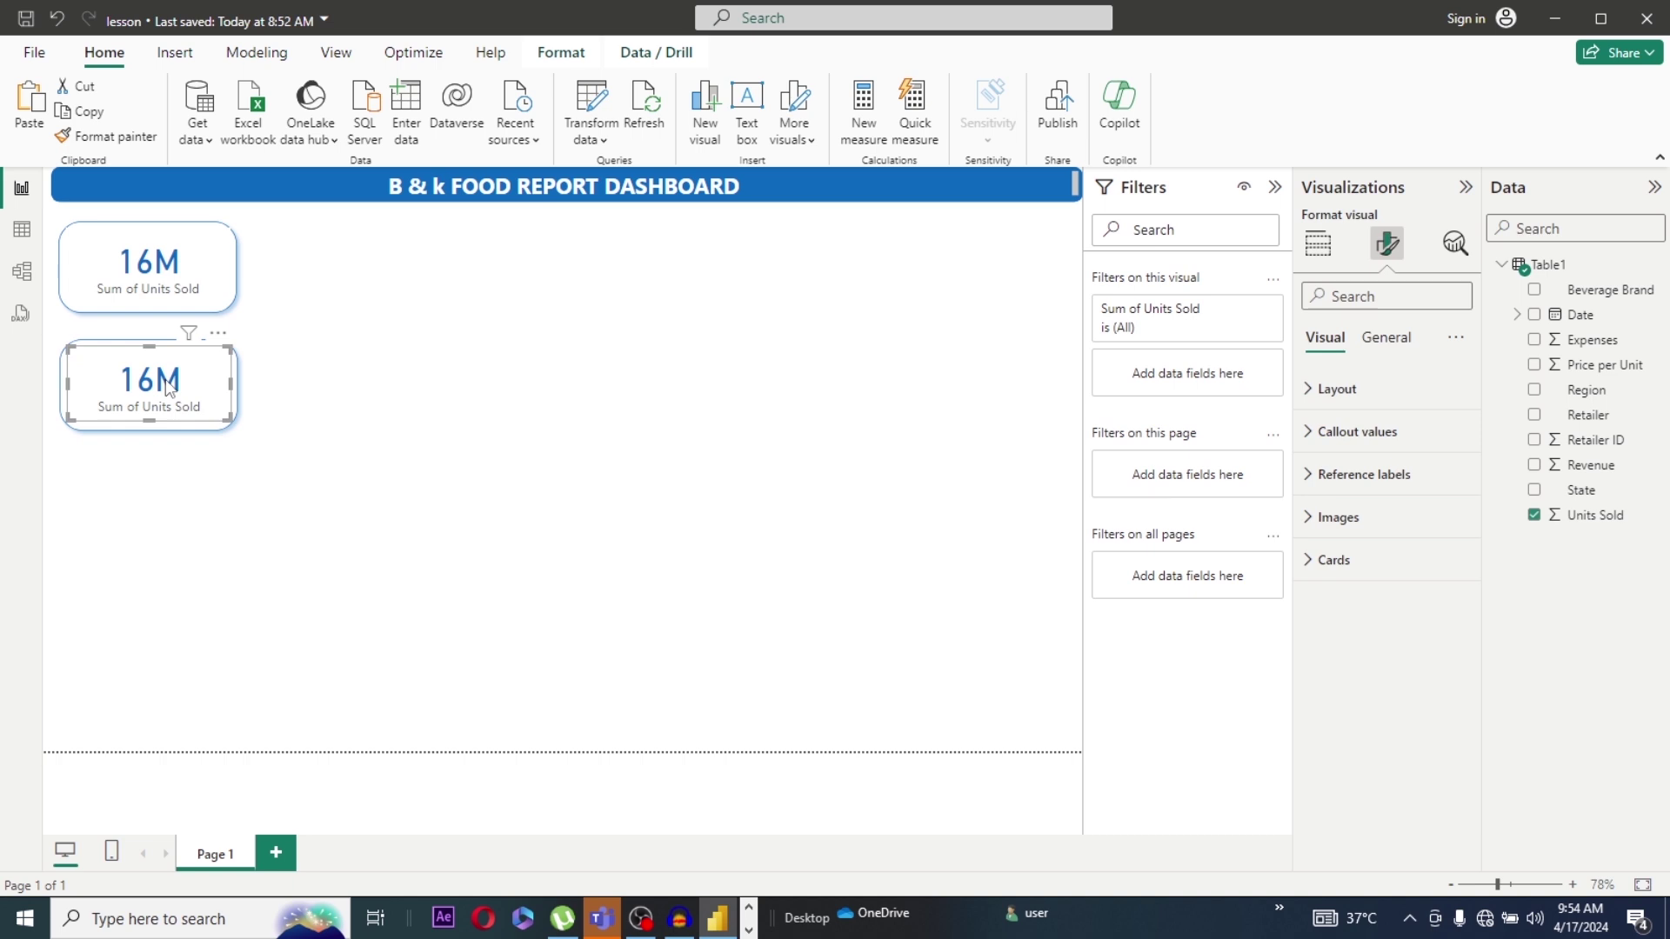
key(ctrl+v)
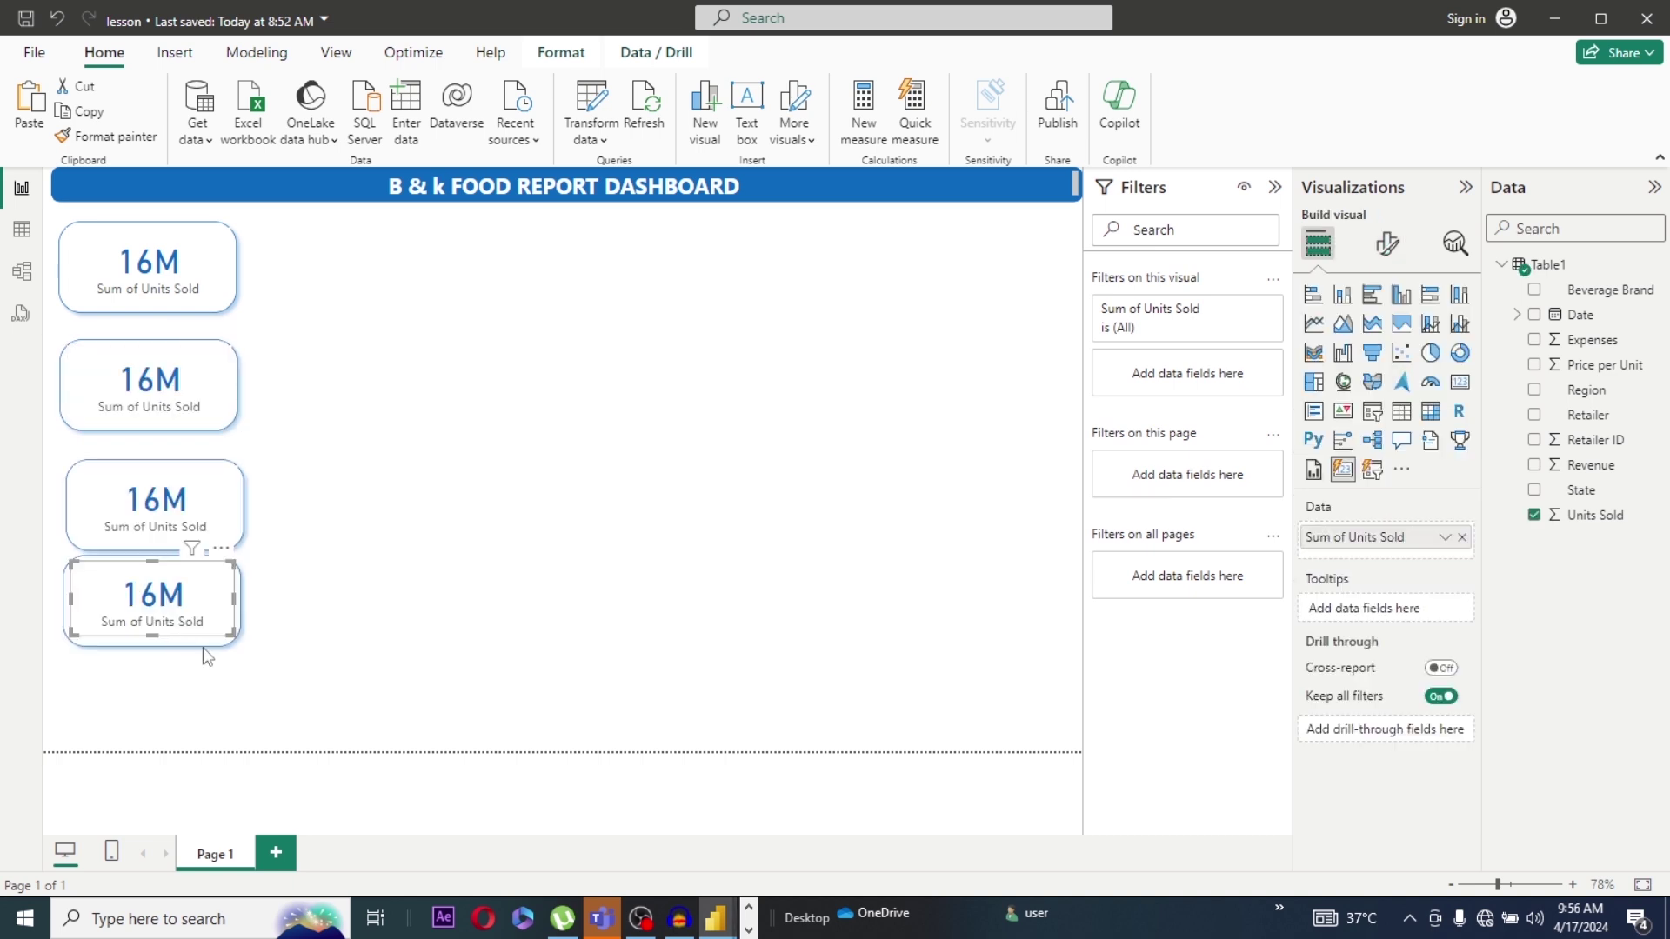
click(201, 646)
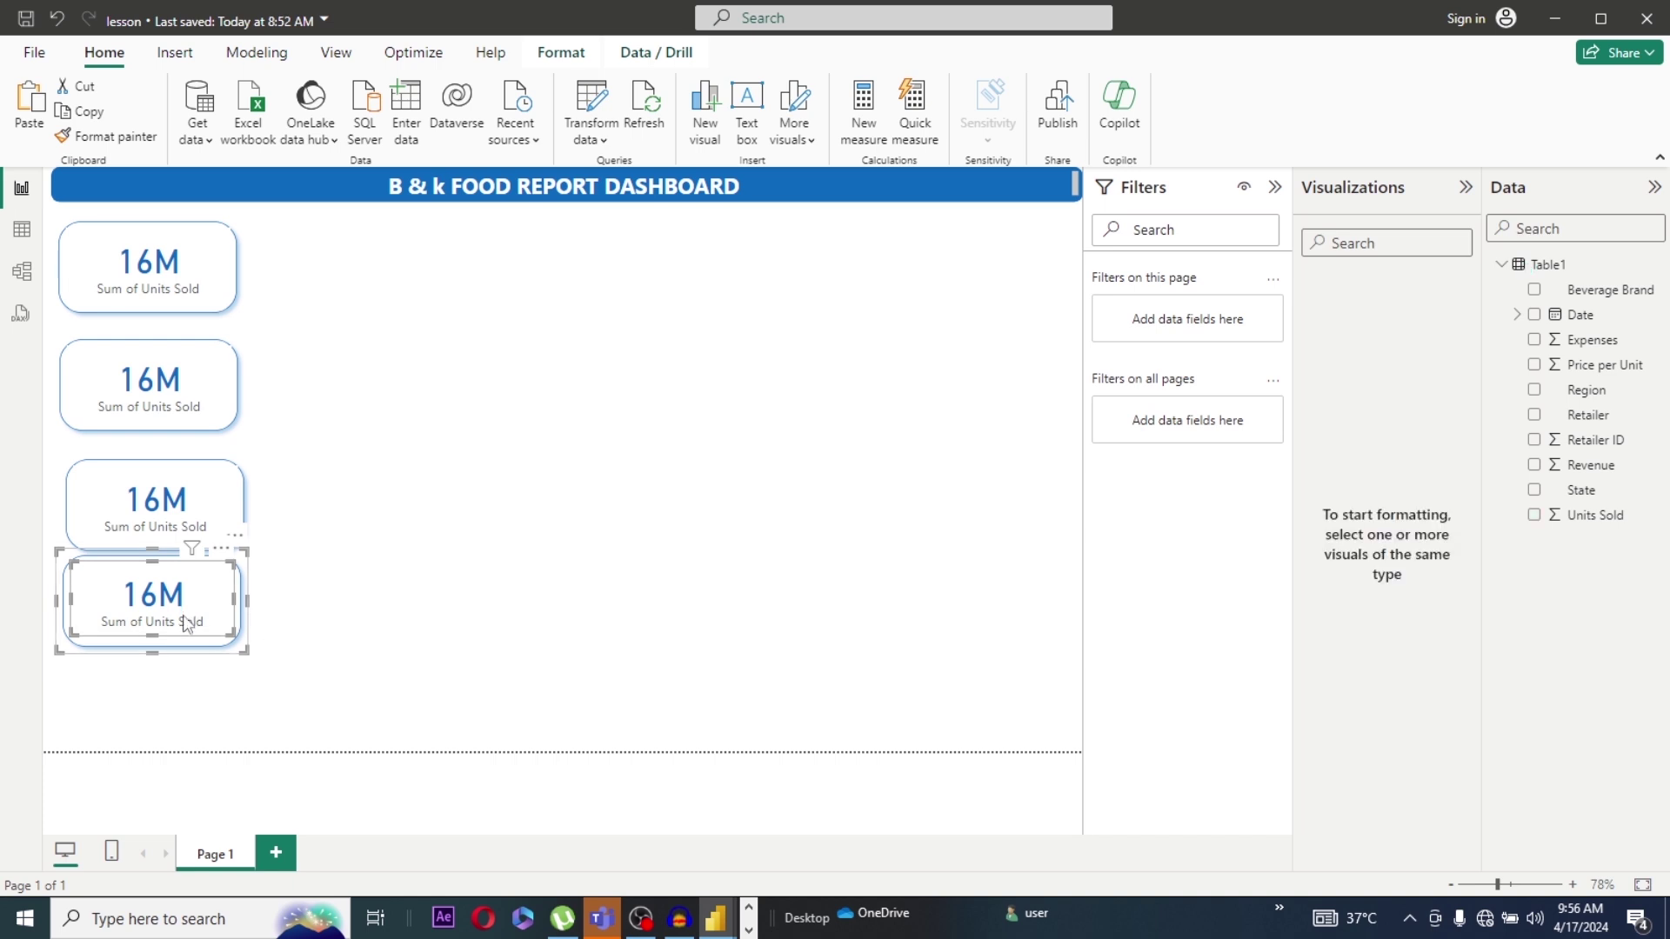
drag(183, 616, 184, 634)
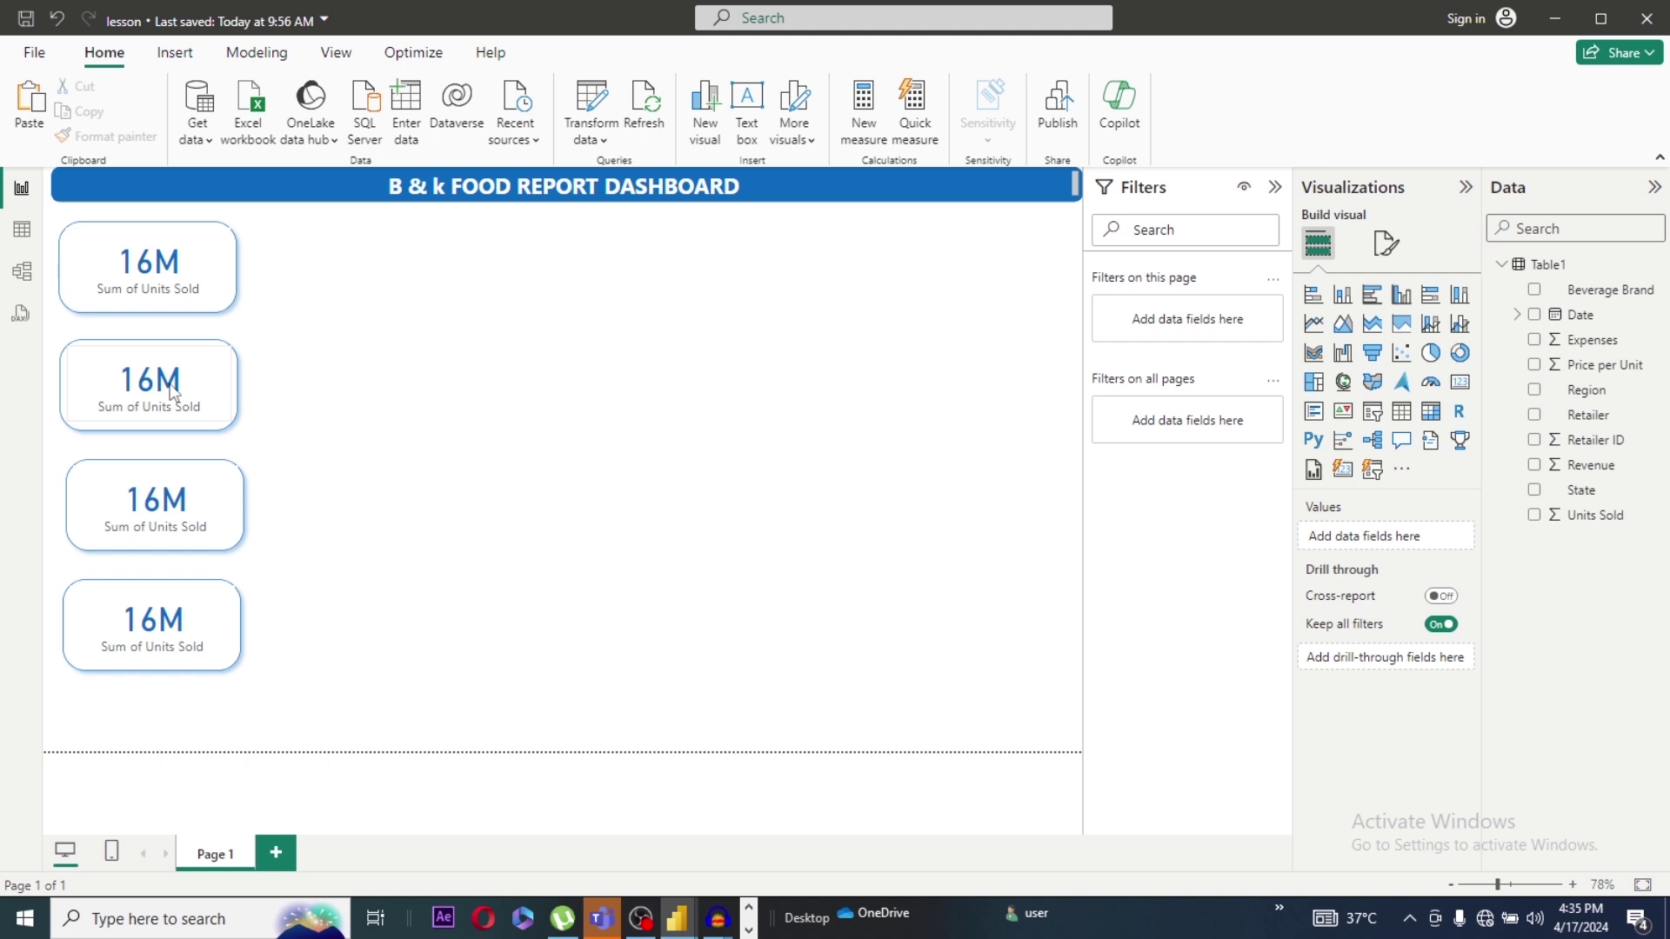
Step: Replace the Units Sold field with Expenses in the second card, Revenue in the third and Price per Unit in the fourth
click(171, 393)
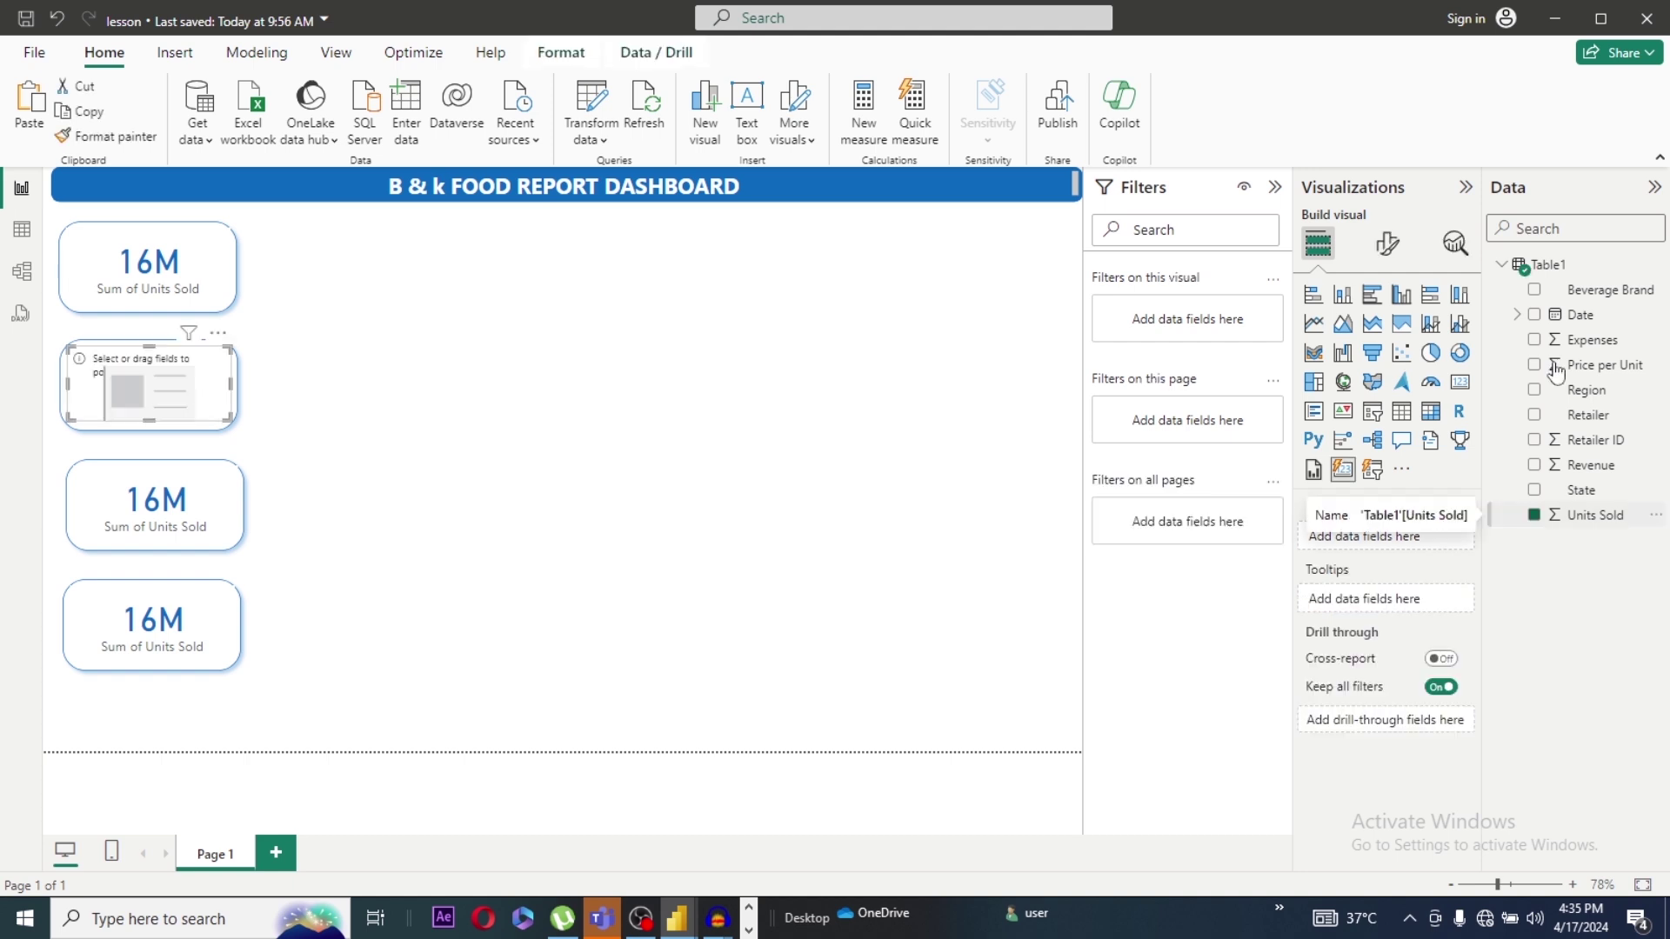
click(1557, 340)
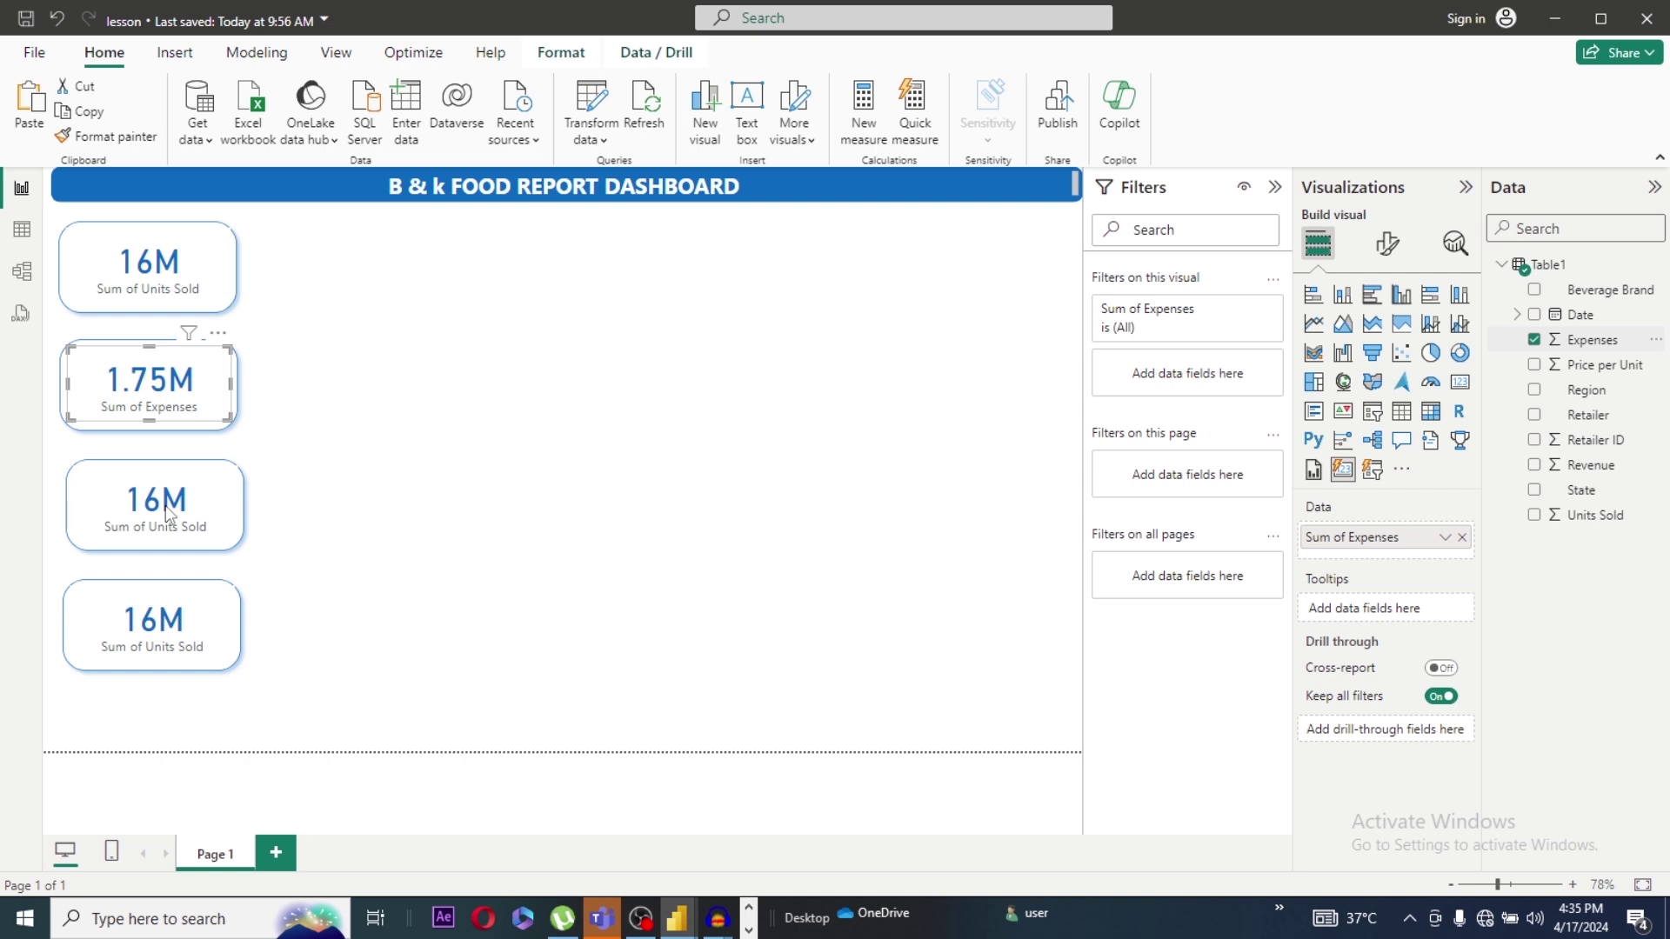
click(170, 513)
click(1534, 465)
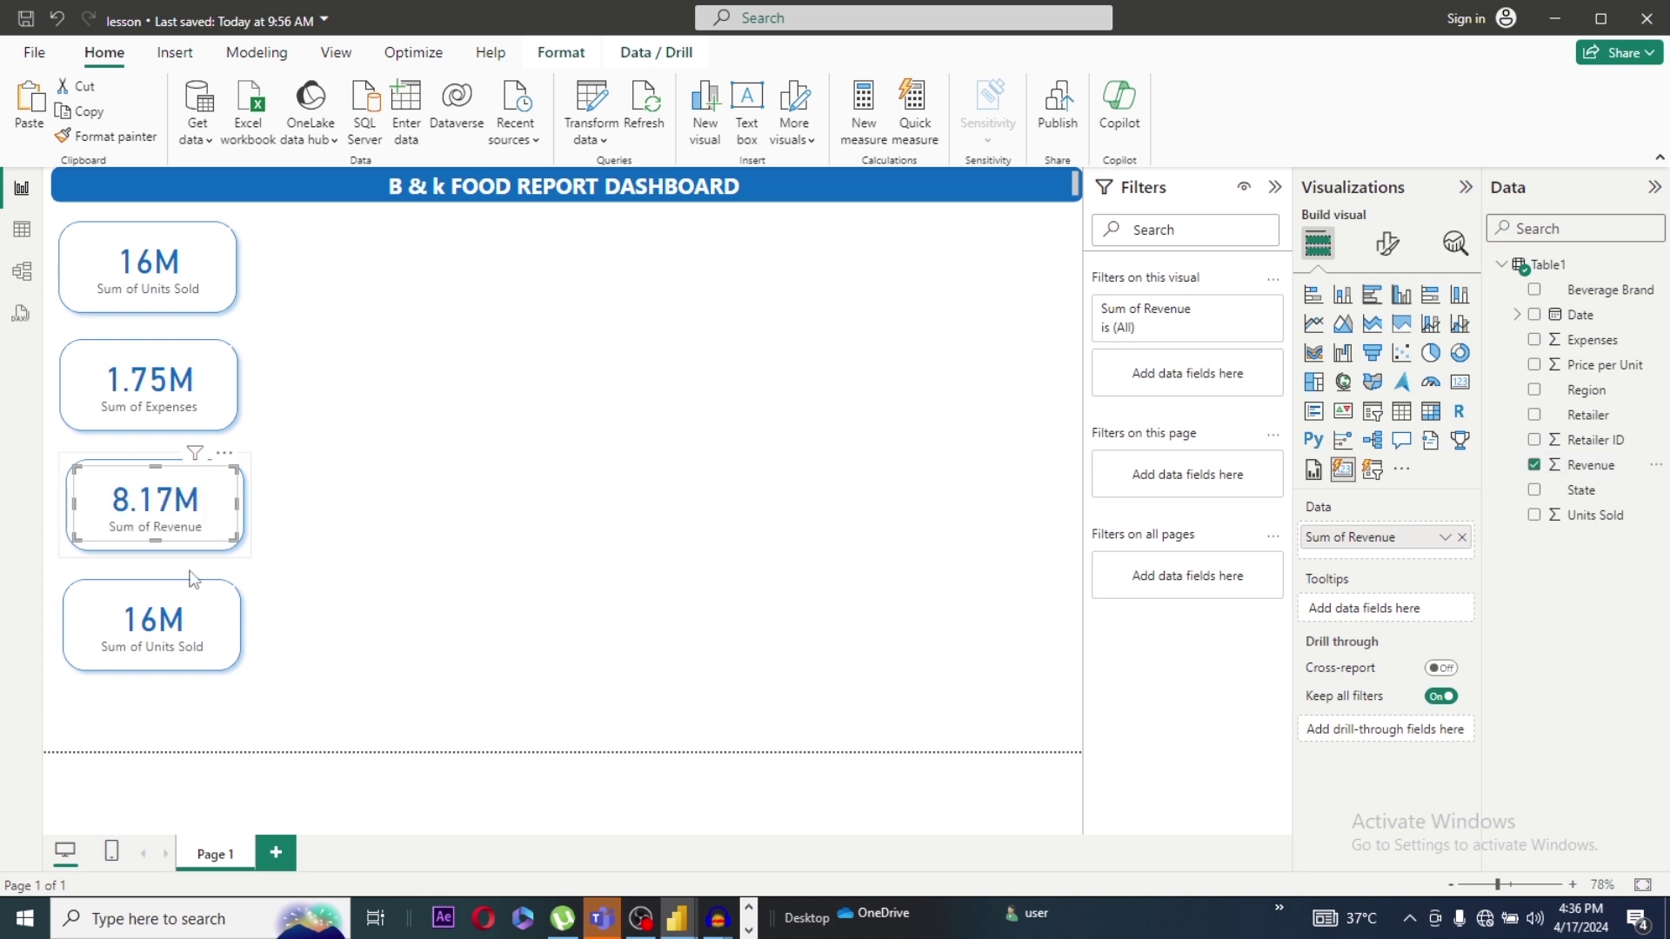
click(176, 626)
click(1534, 366)
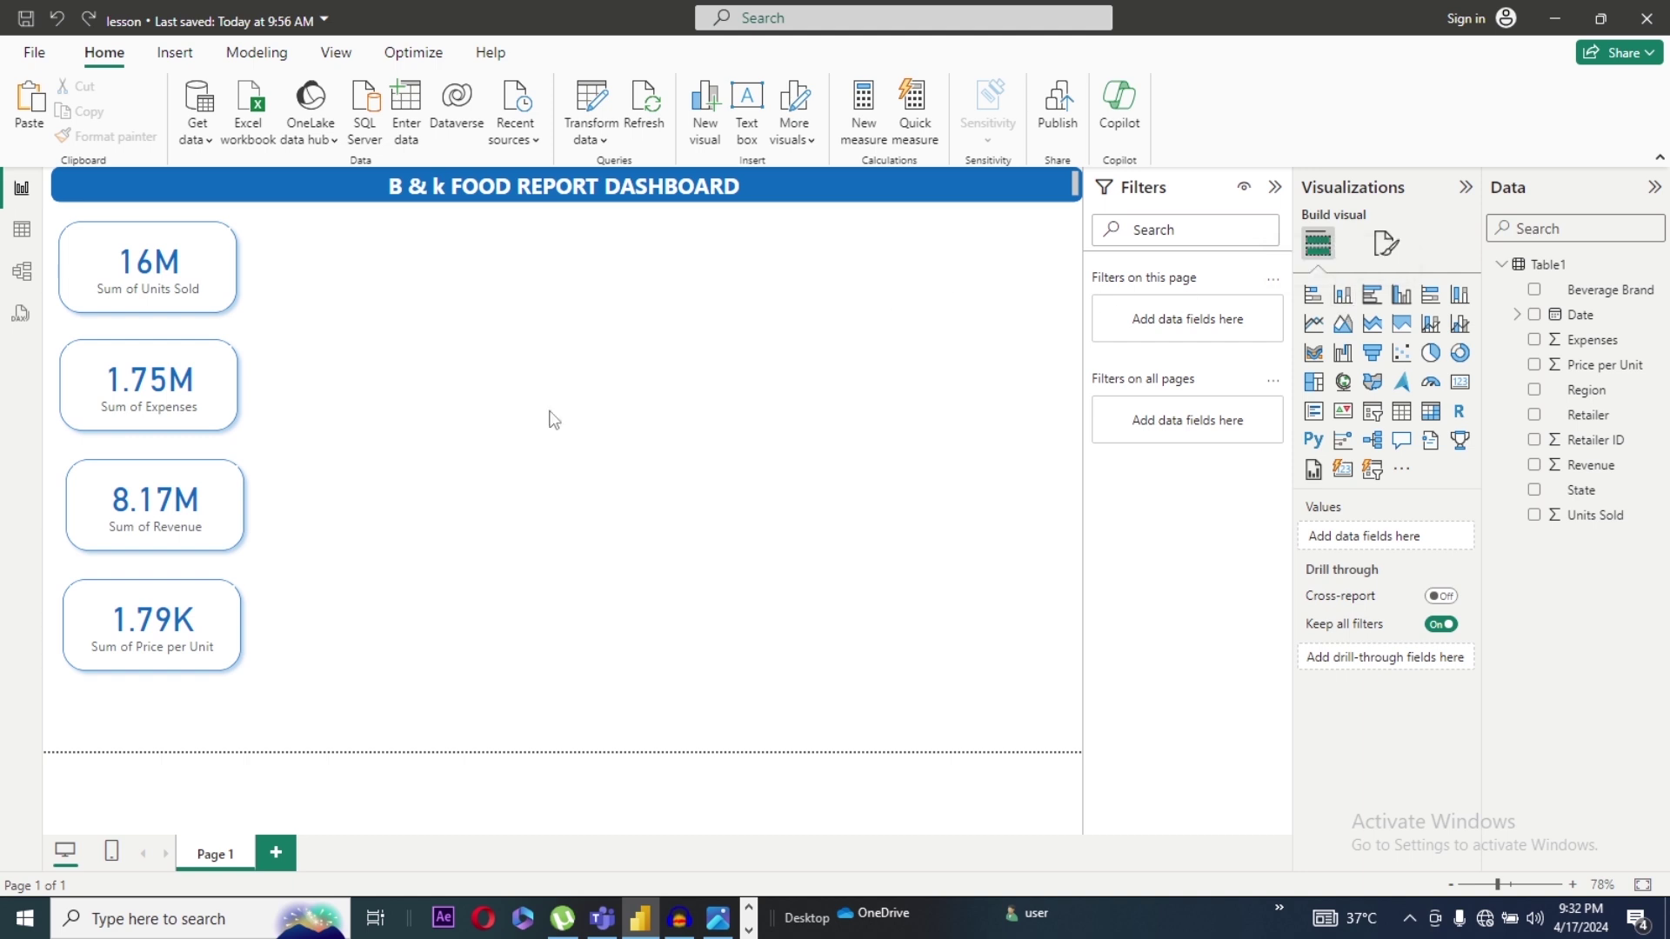
Step: Duplicate the fourth card's rounded shape, place the copy beside the card column and enlarge it into a wide chart frame
click(221, 676)
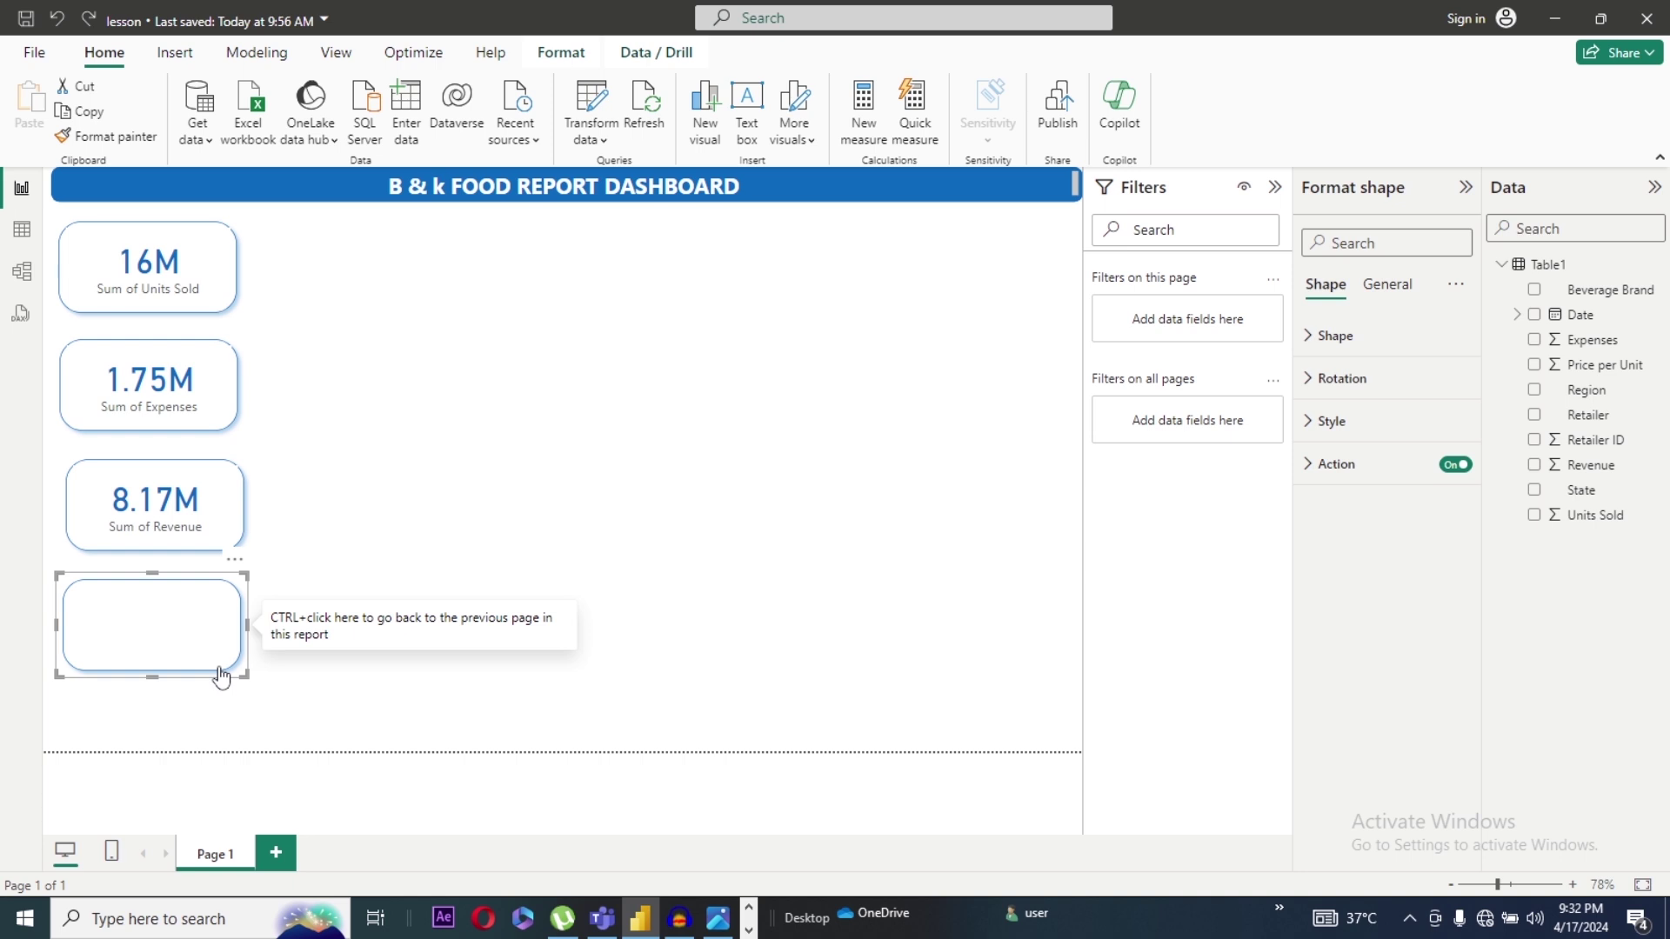
key(ctrl+c)
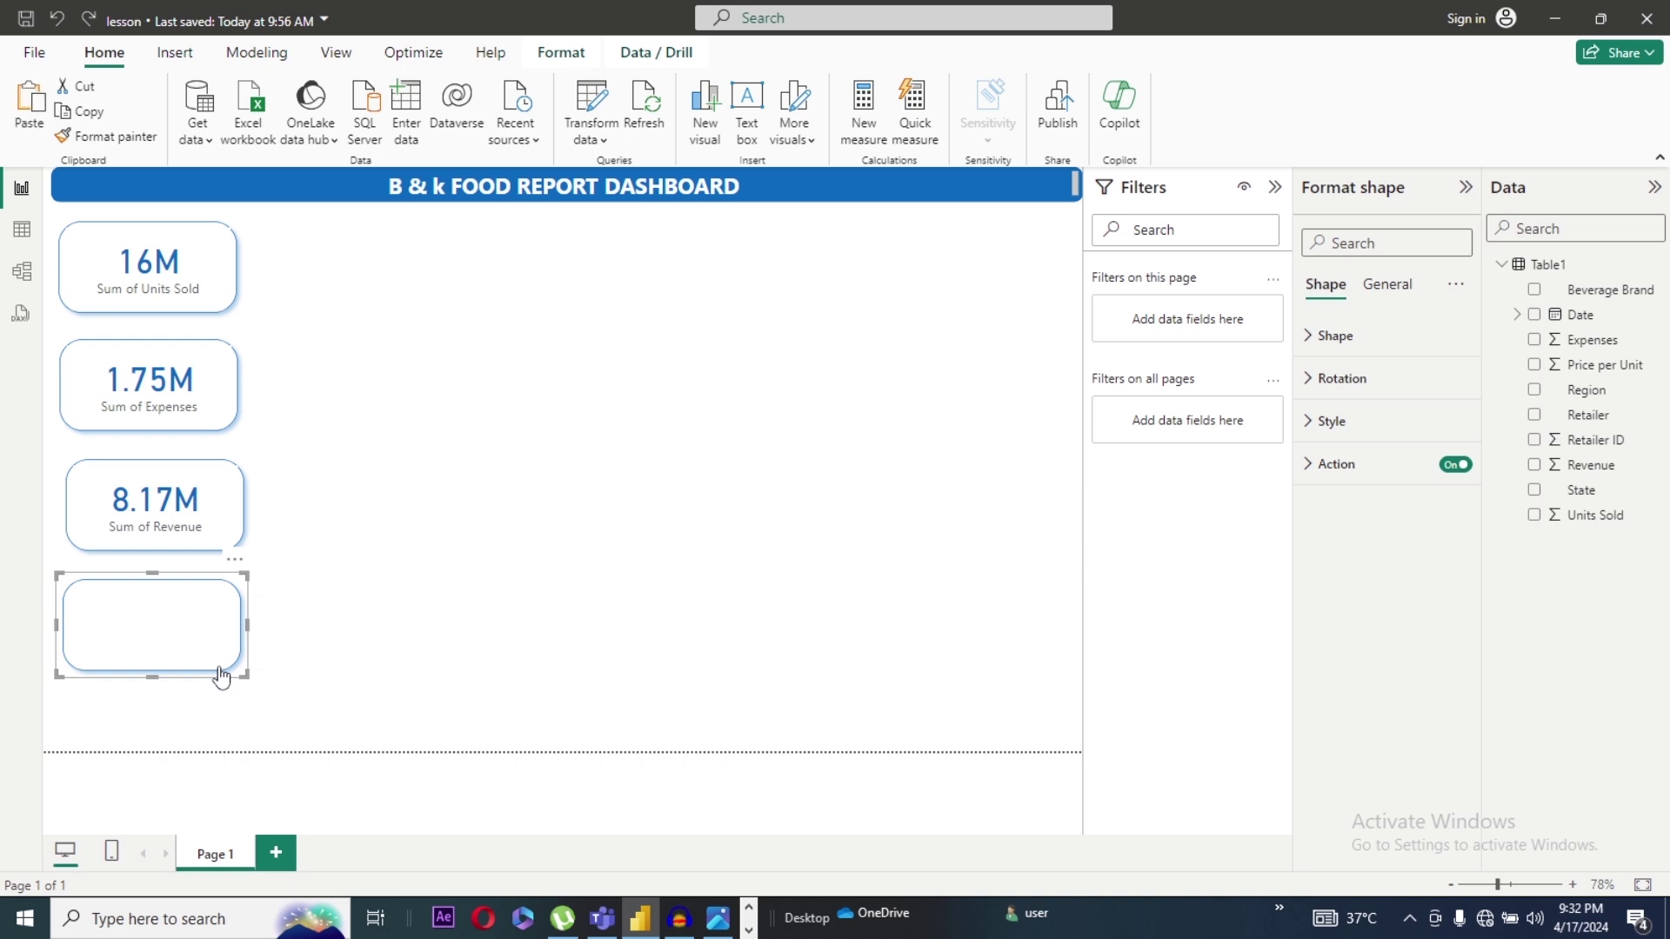
key(ctrl+v)
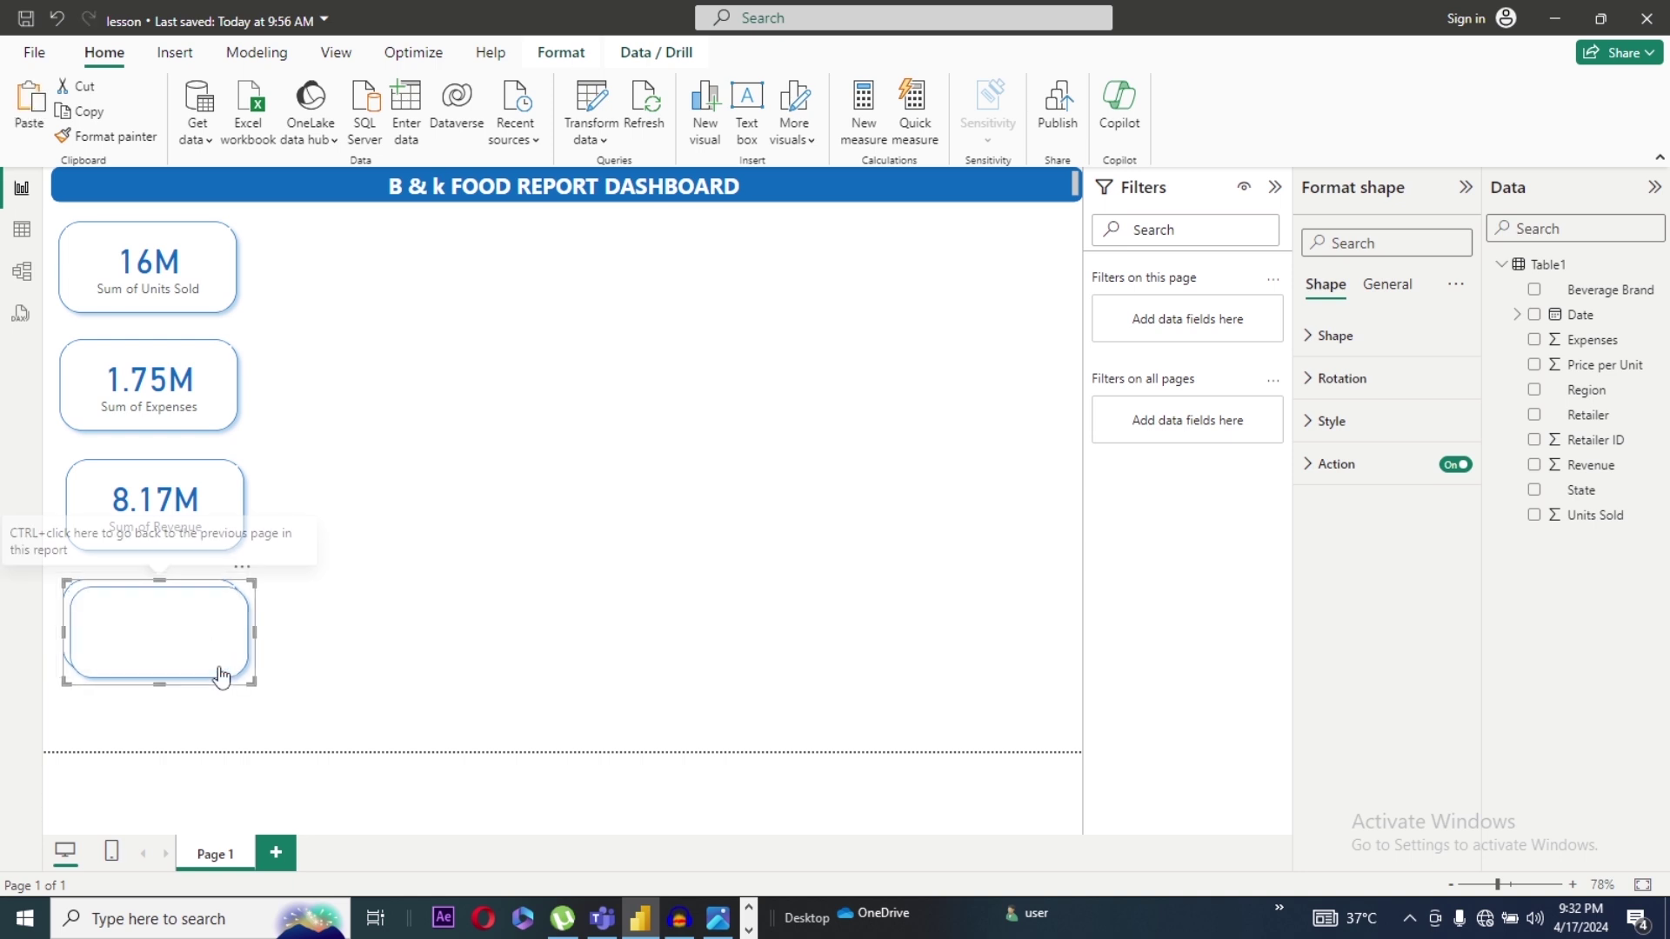
drag(212, 661, 444, 635)
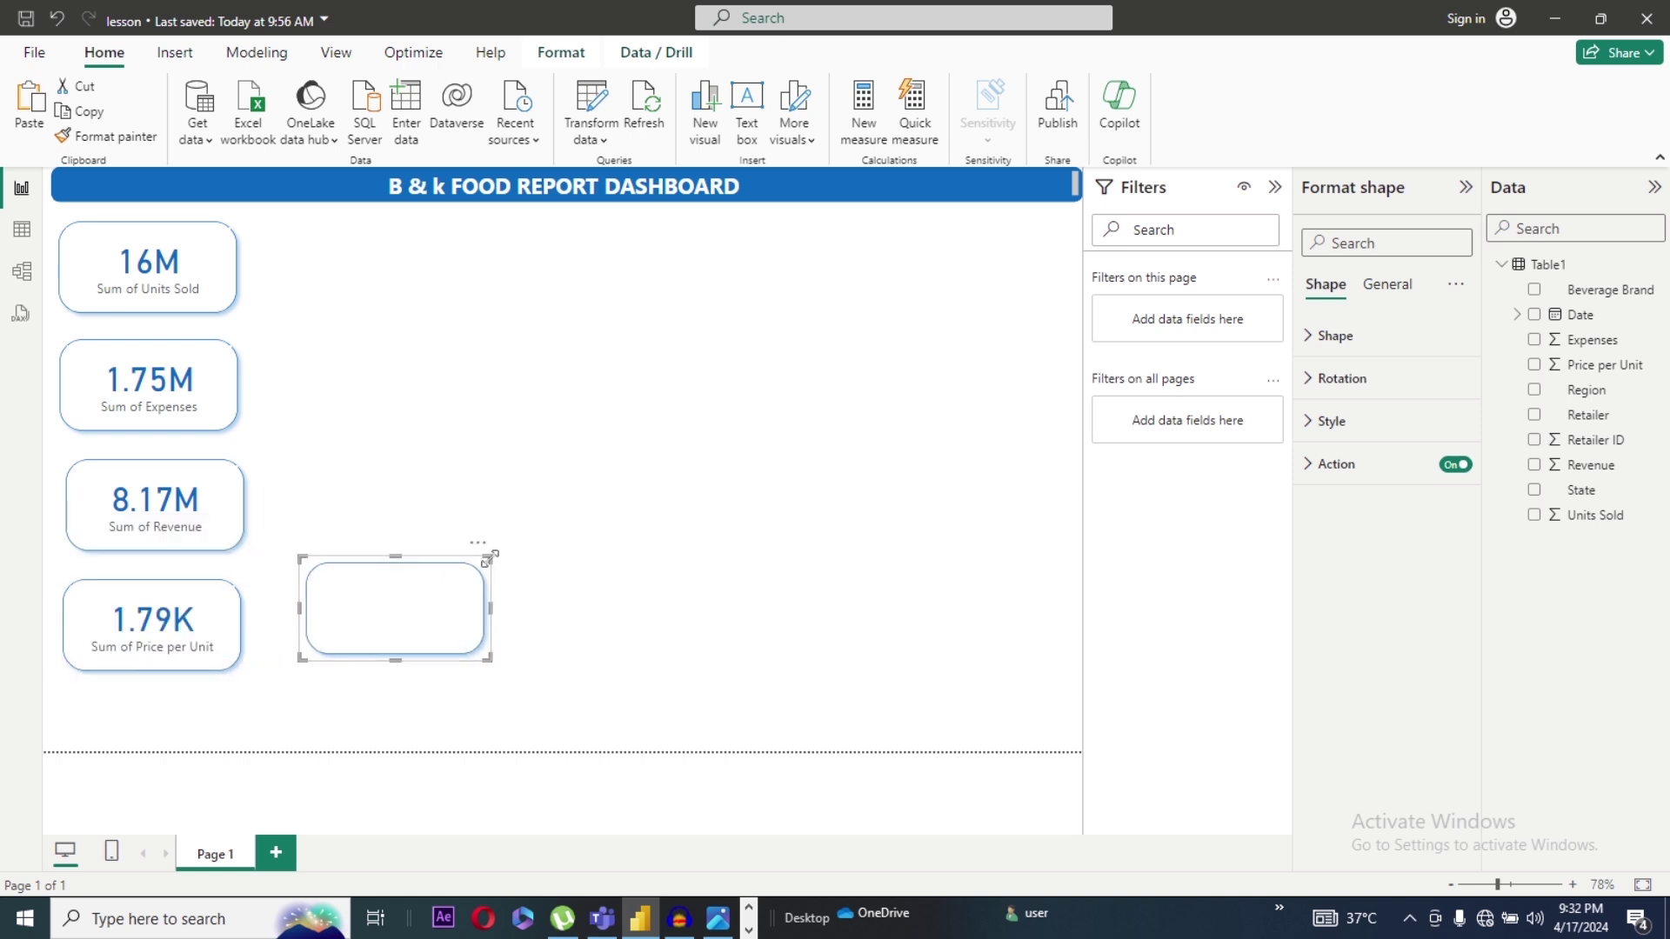
drag(644, 496, 888, 407)
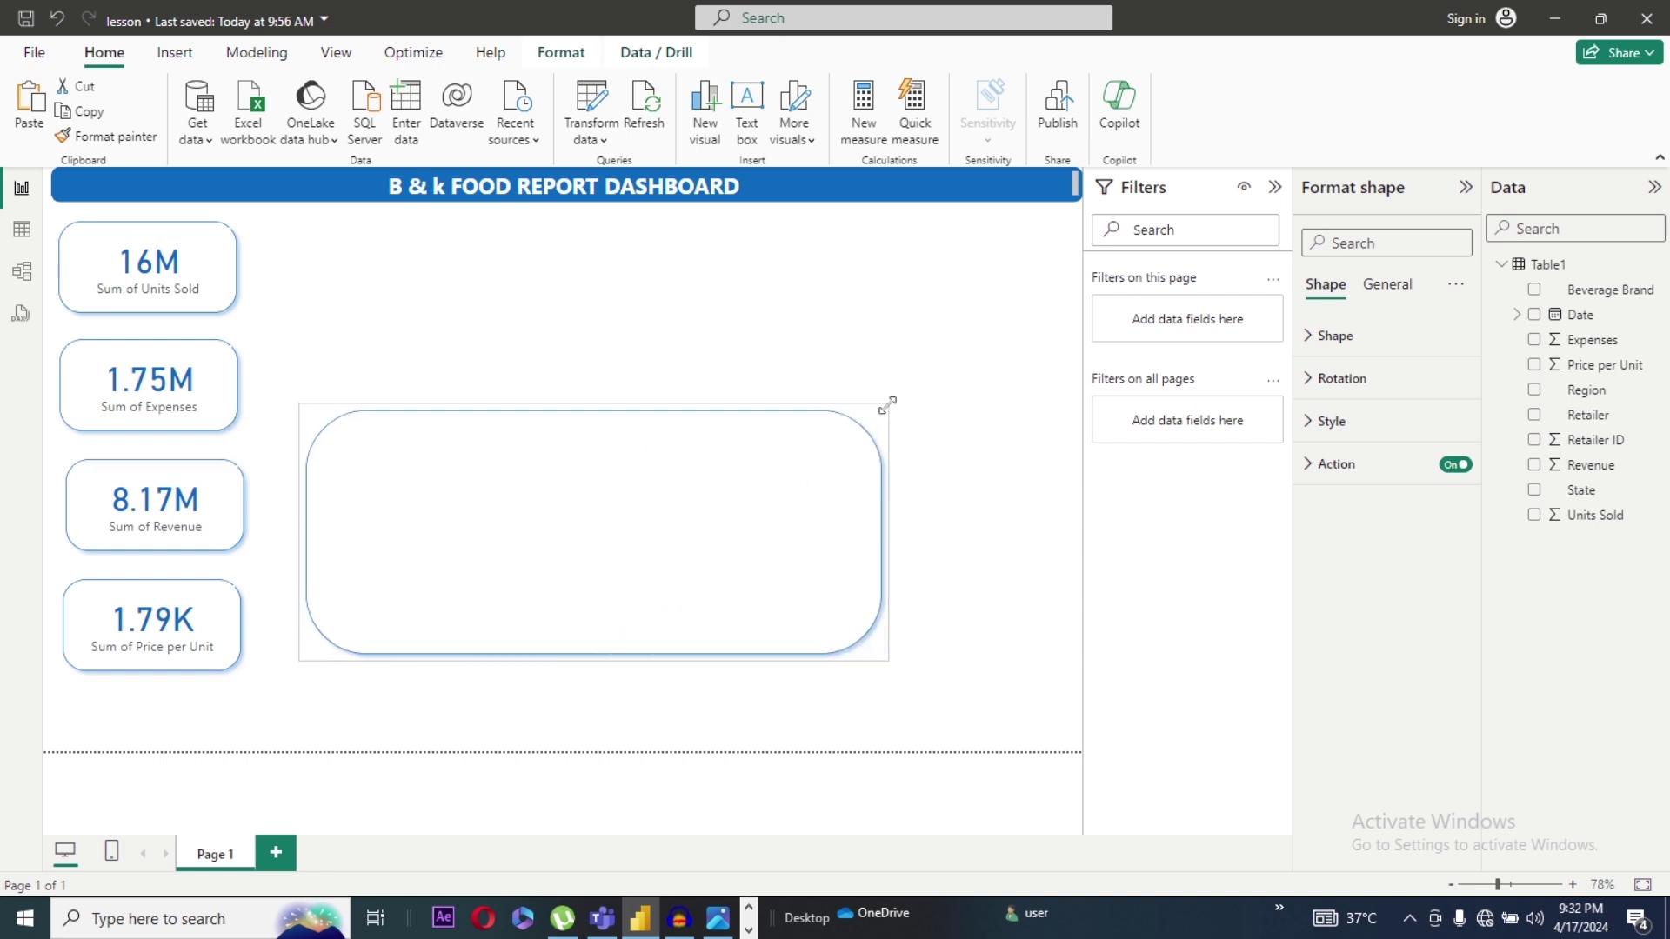
Step: Set the large shape's rounded corners to 15% and move it closer to the cards and slightly down
click(1328, 339)
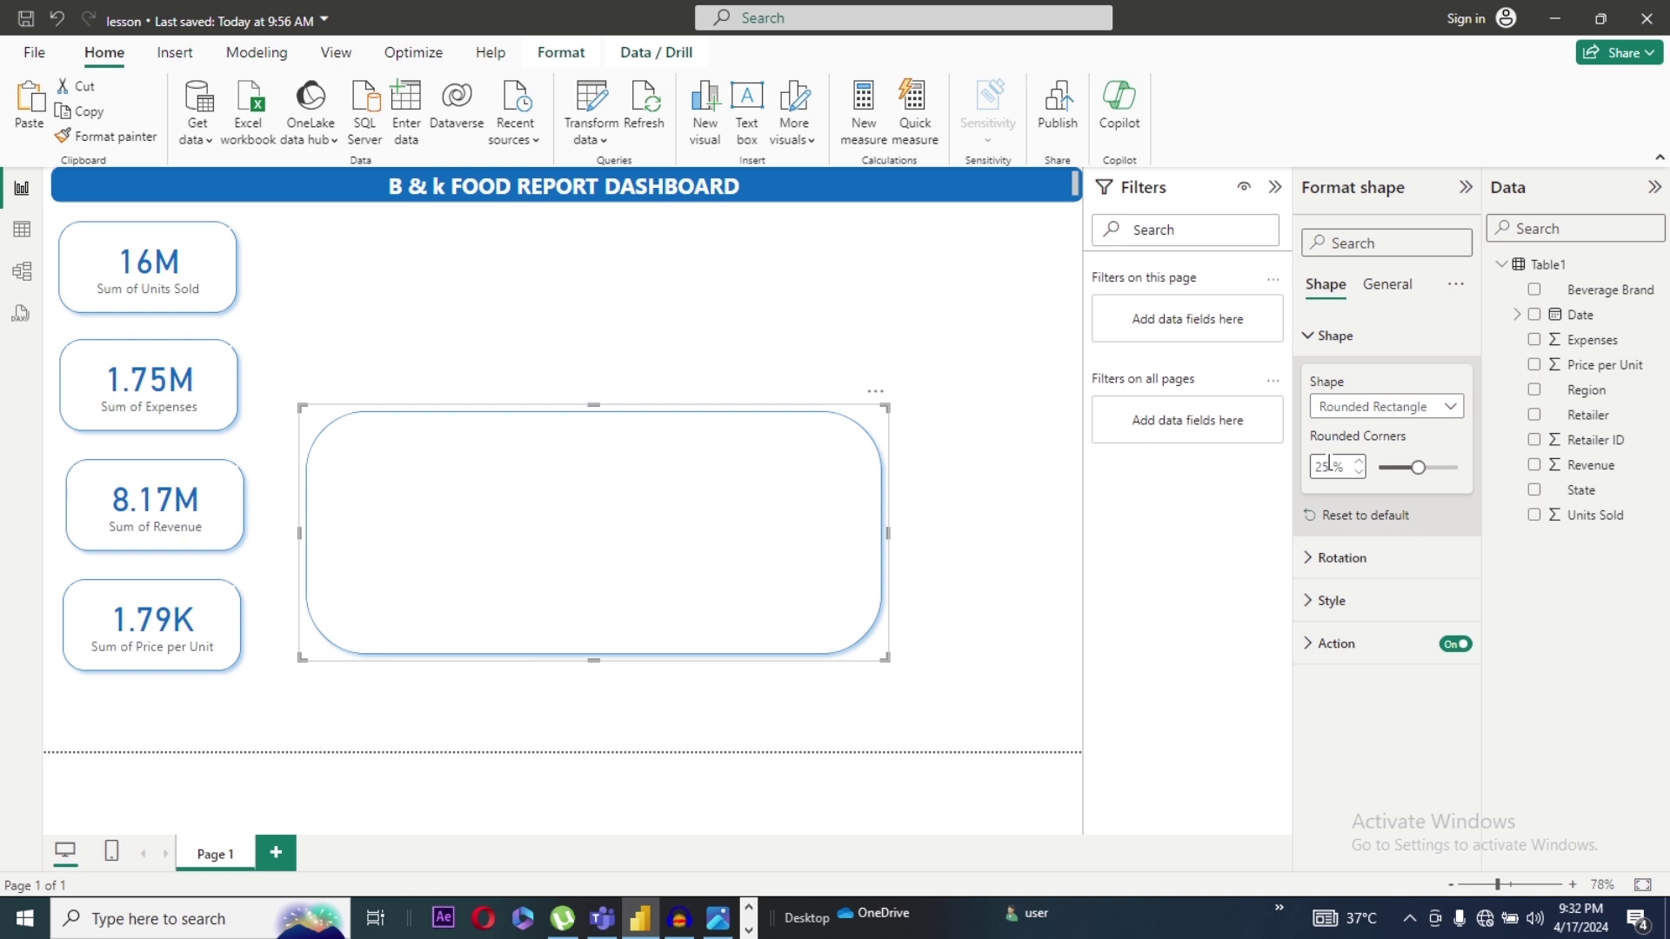
drag(1329, 464, 1314, 470)
text(15)
key(Return)
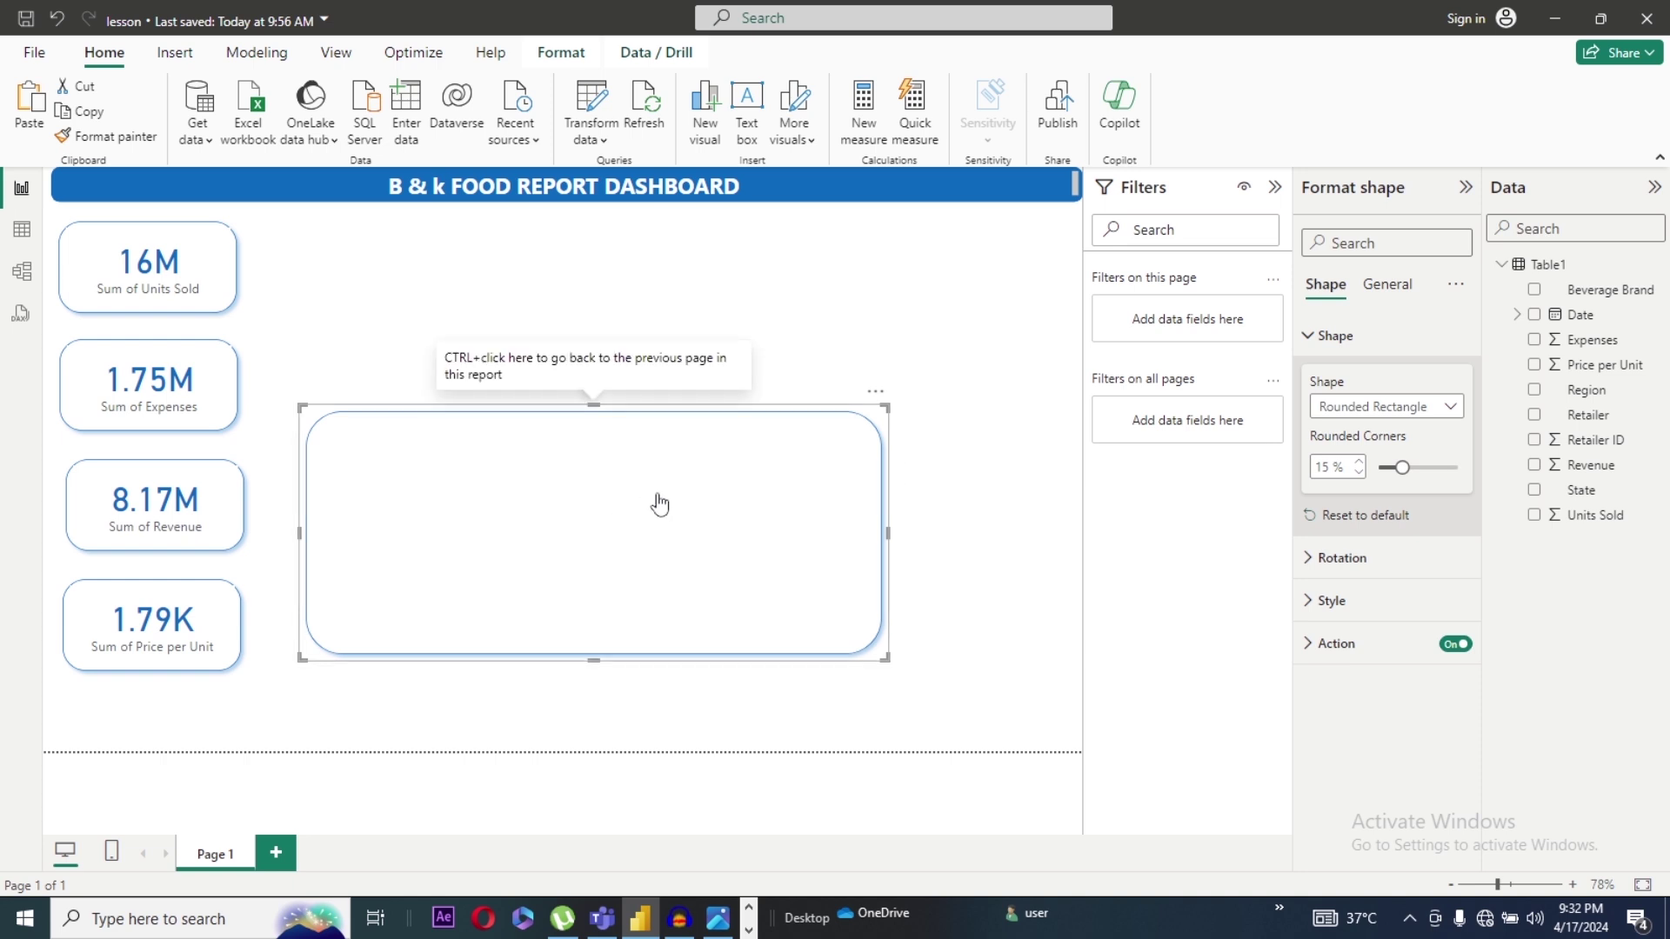
drag(630, 514, 621, 527)
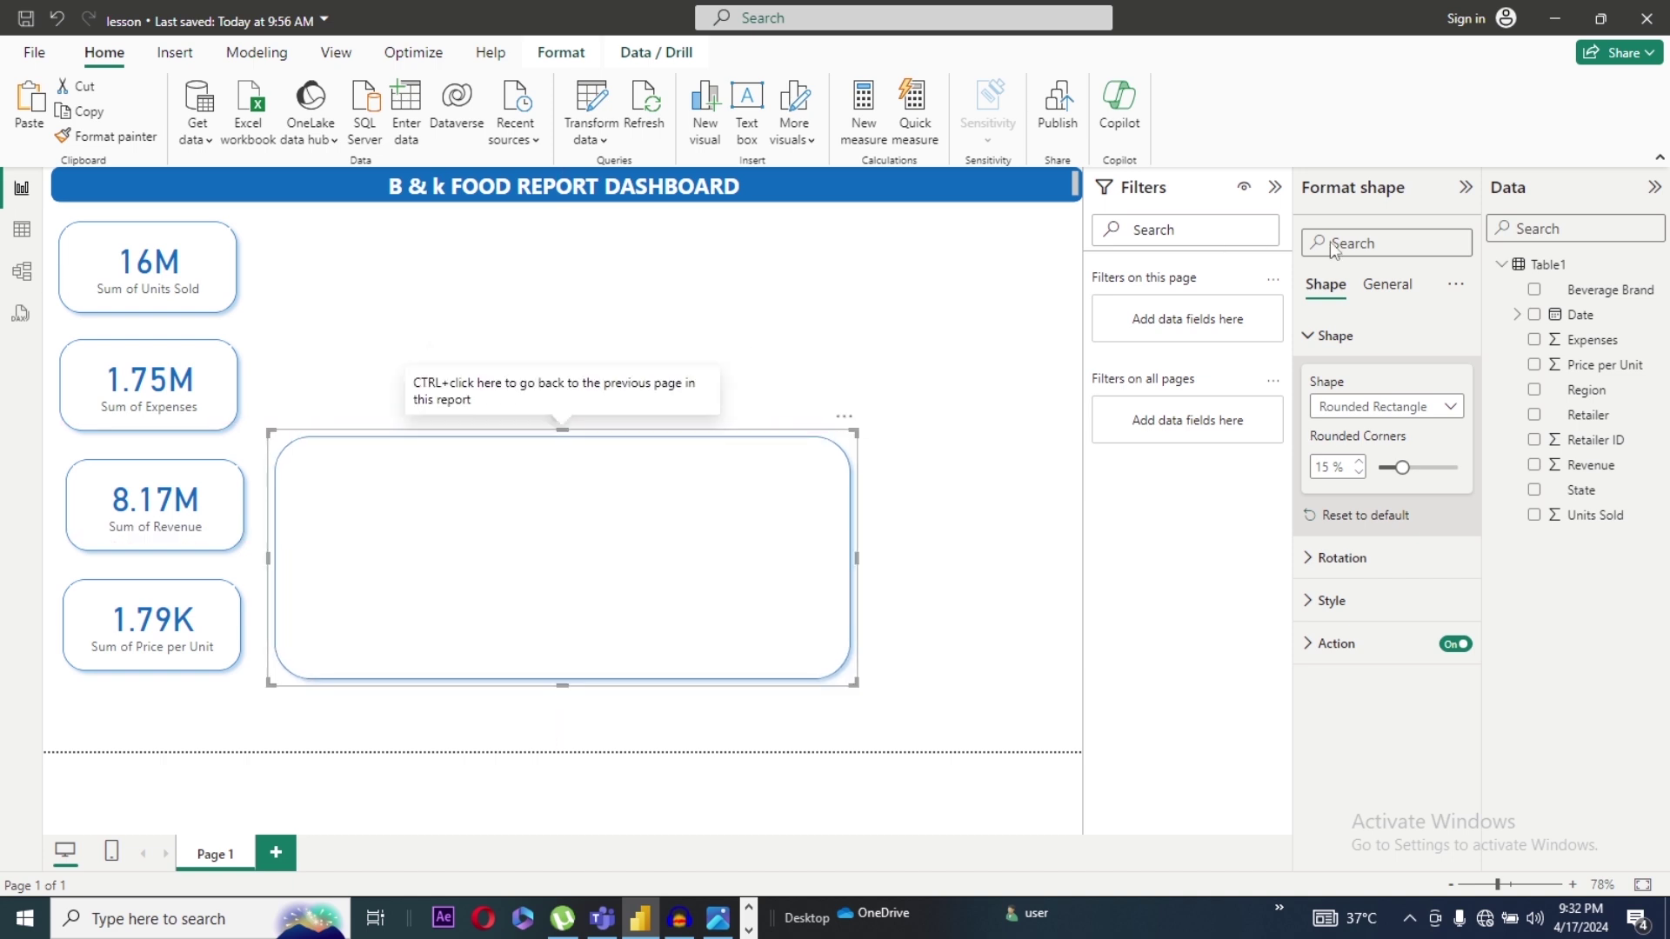
click(977, 496)
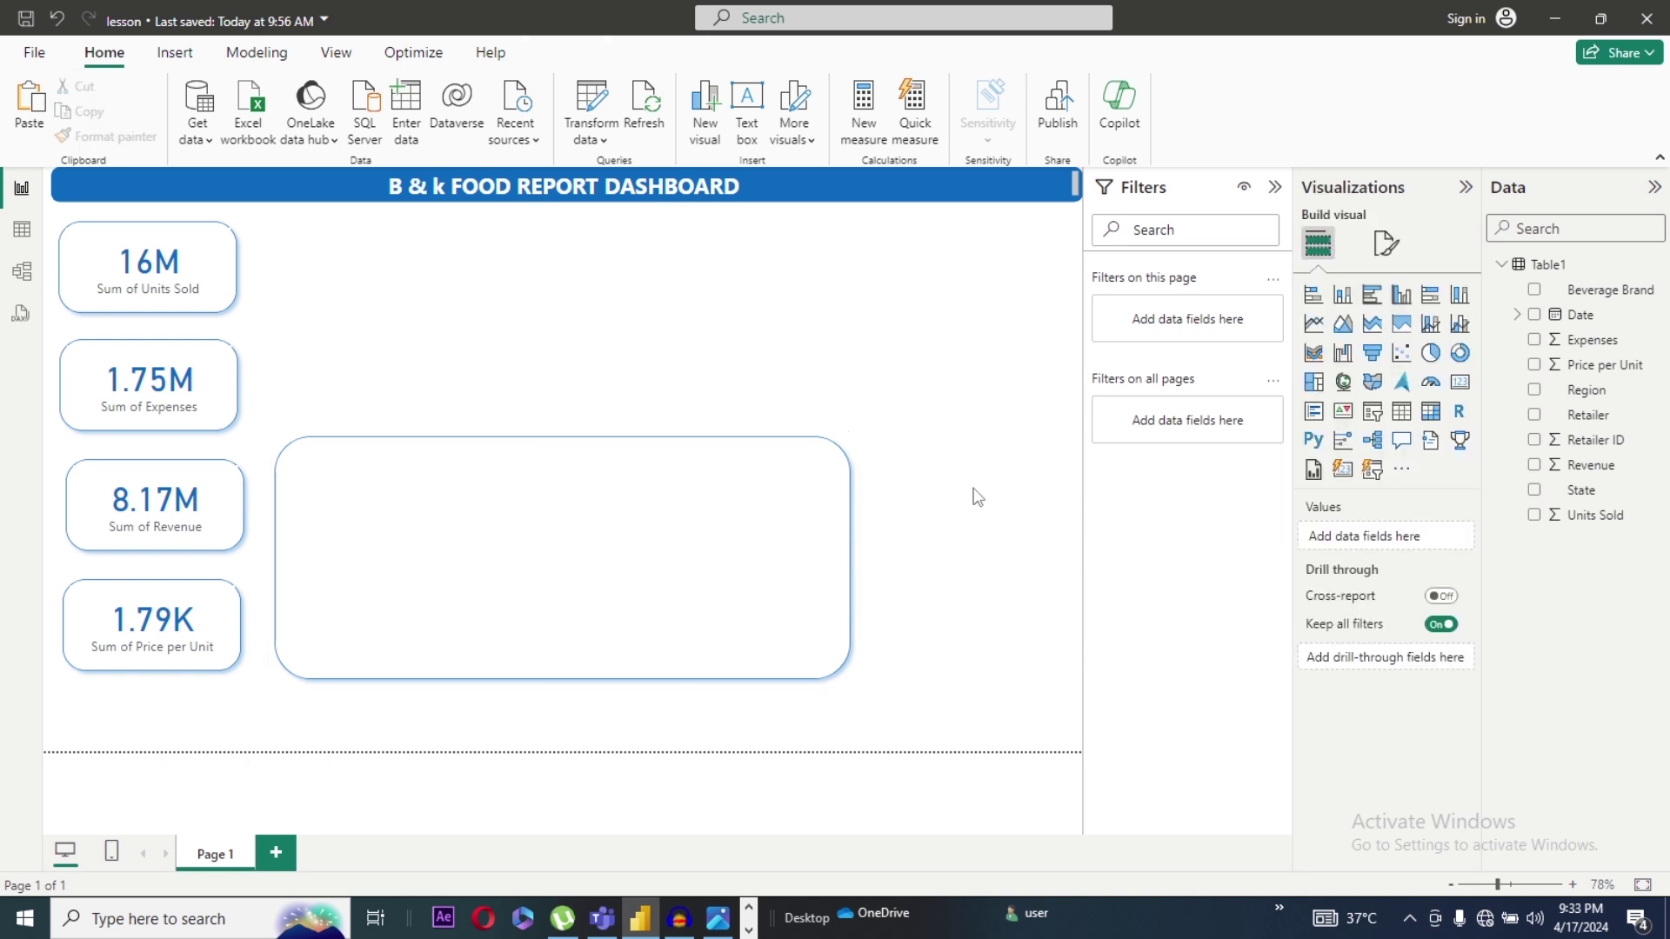
Step: Insert a stacked column chart, move it onto the large rounded shape and resize it to fit inside the outline
click(1342, 295)
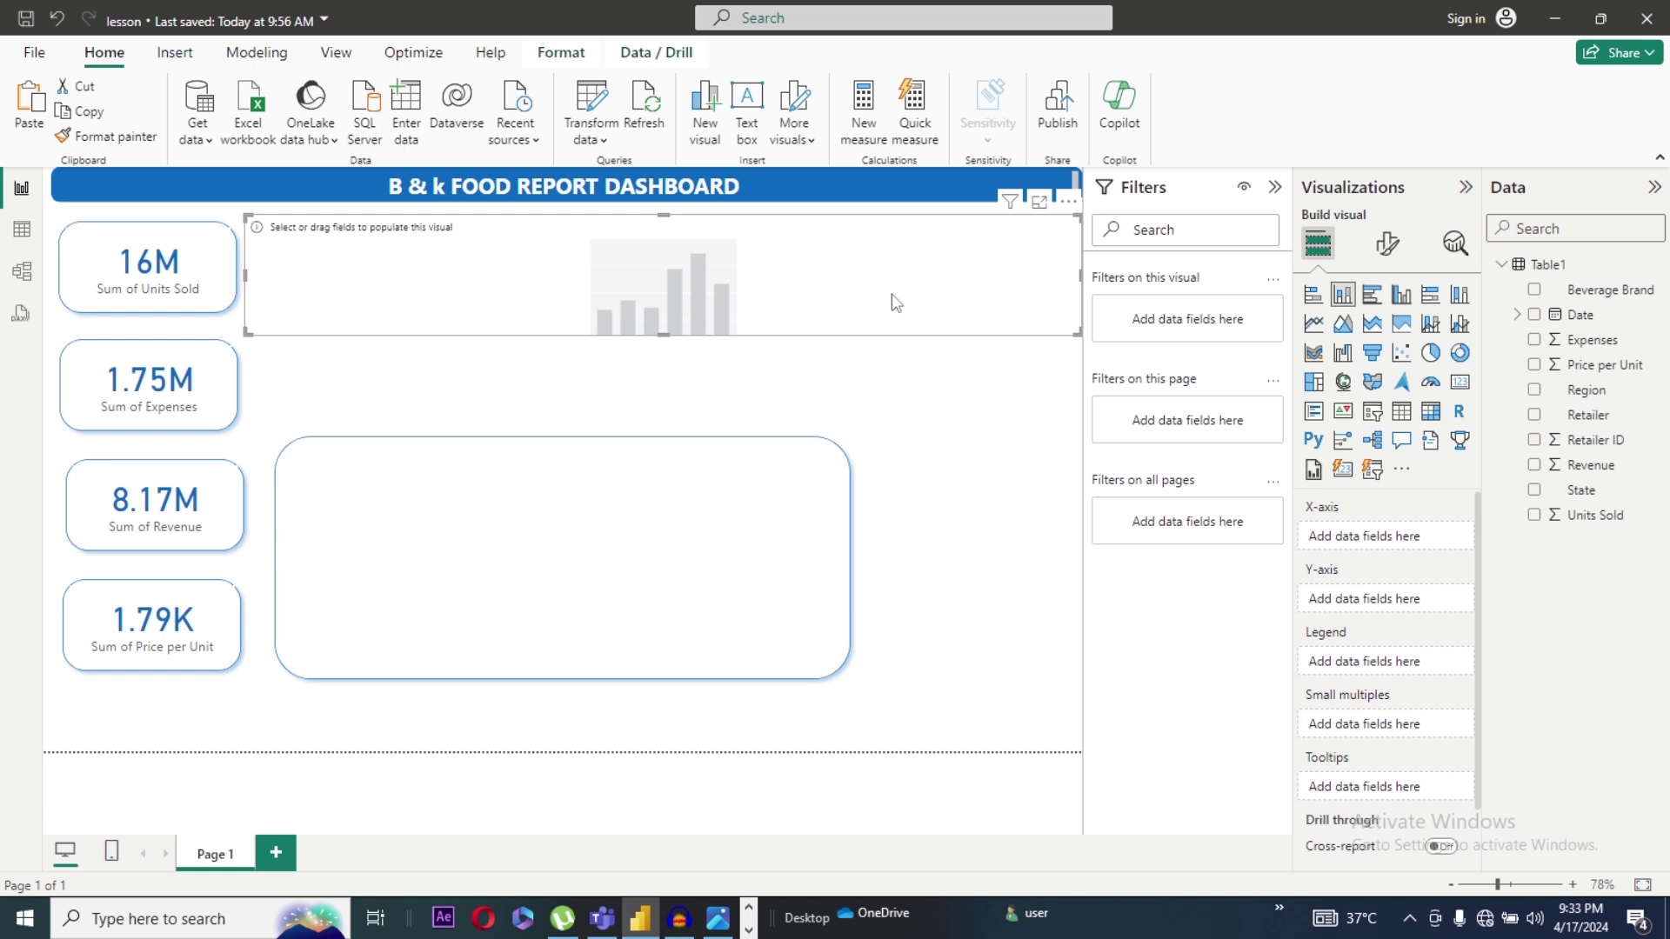
drag(887, 292, 882, 292)
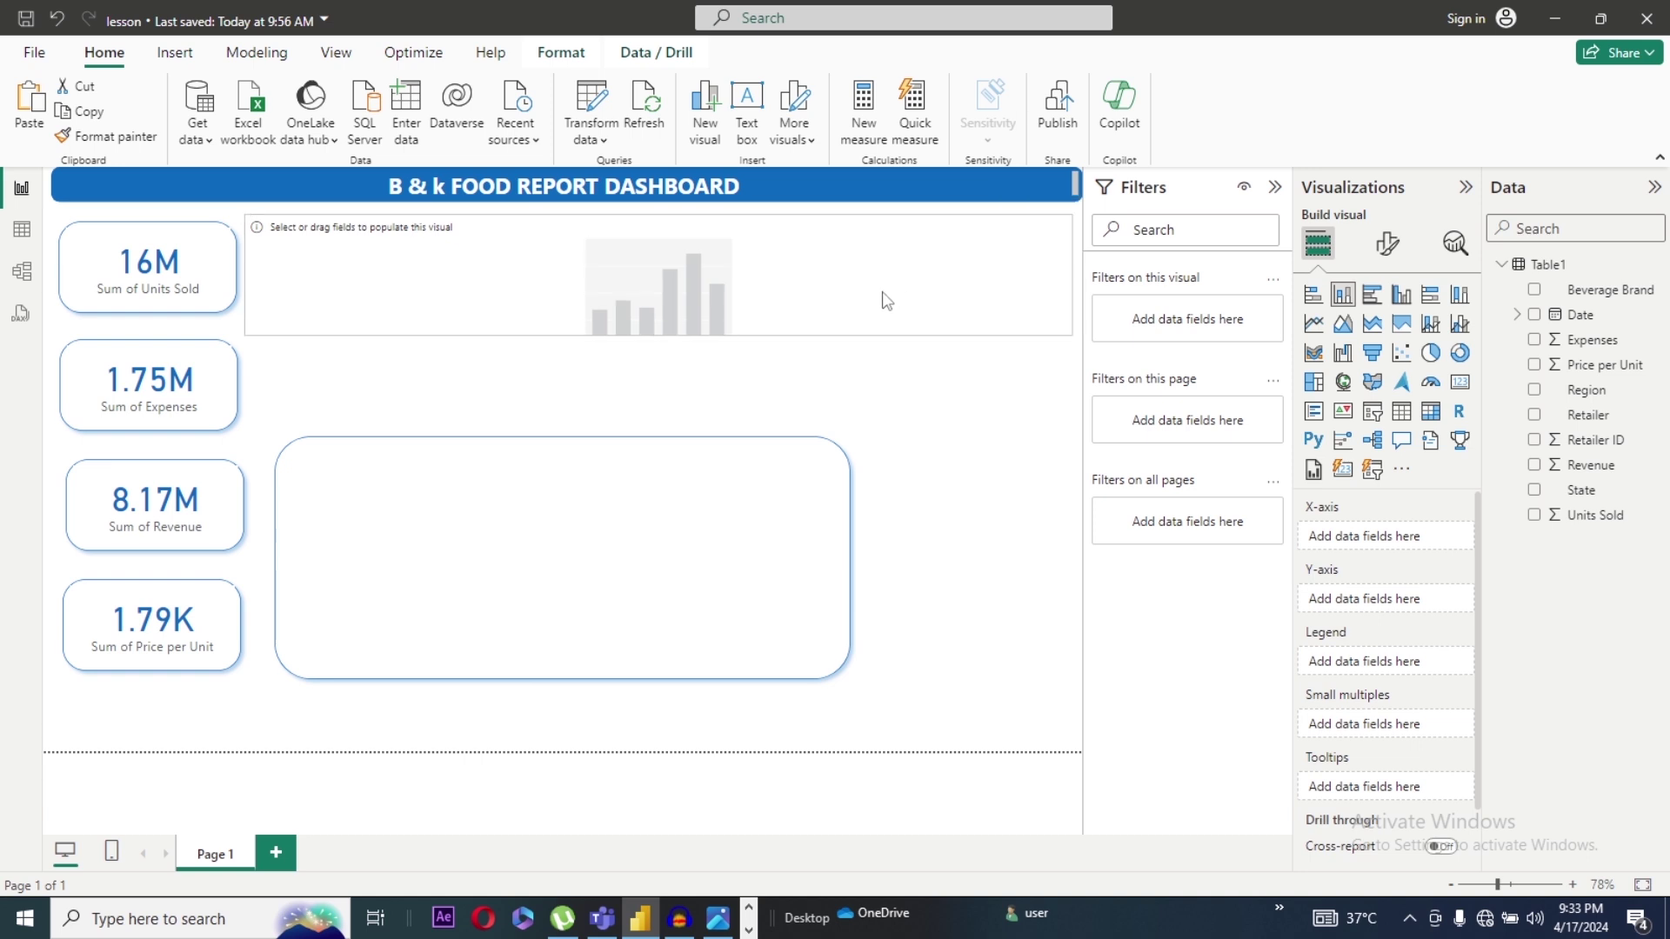
drag(609, 292, 609, 630)
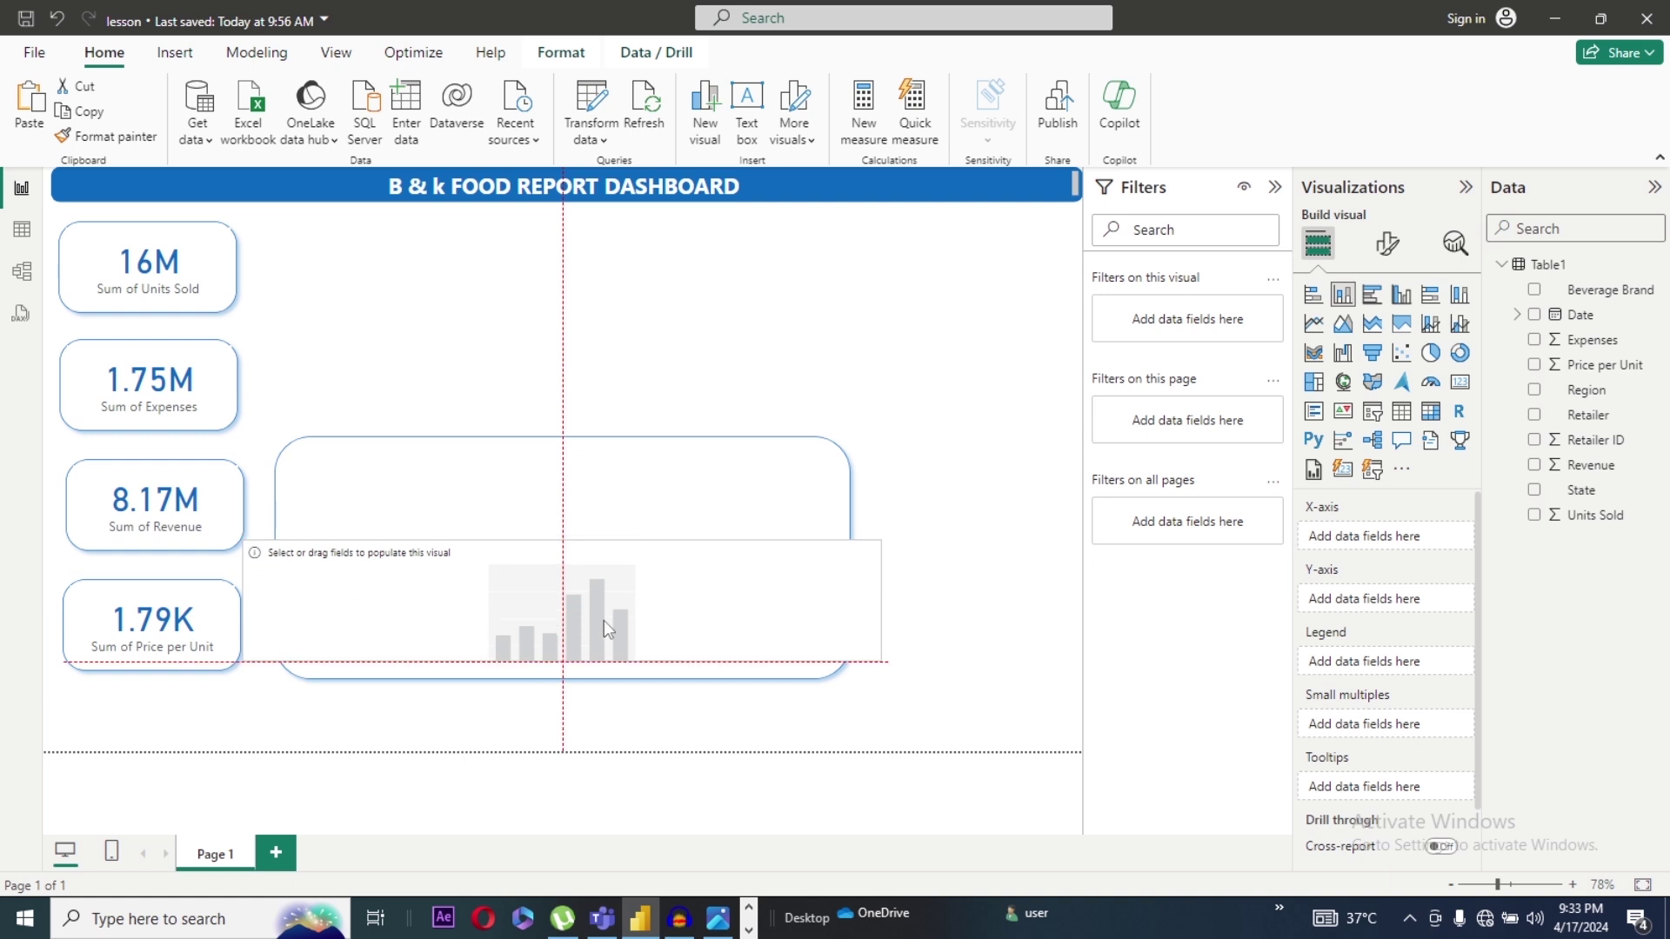
drag(604, 619, 571, 619)
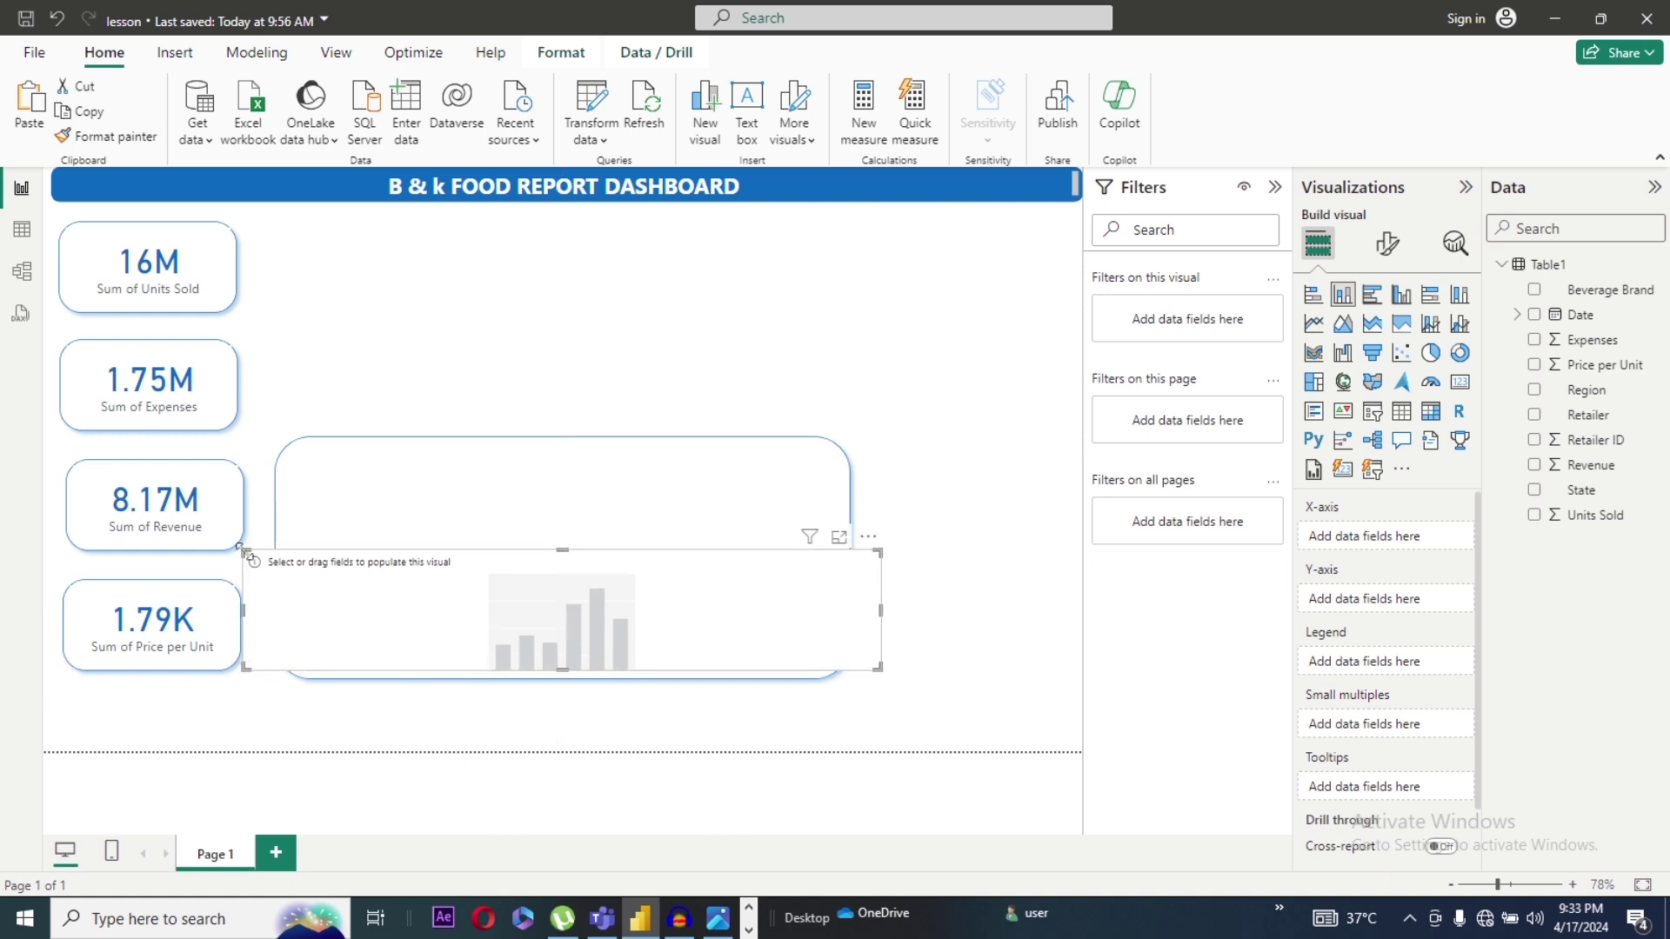
drag(246, 553, 311, 469)
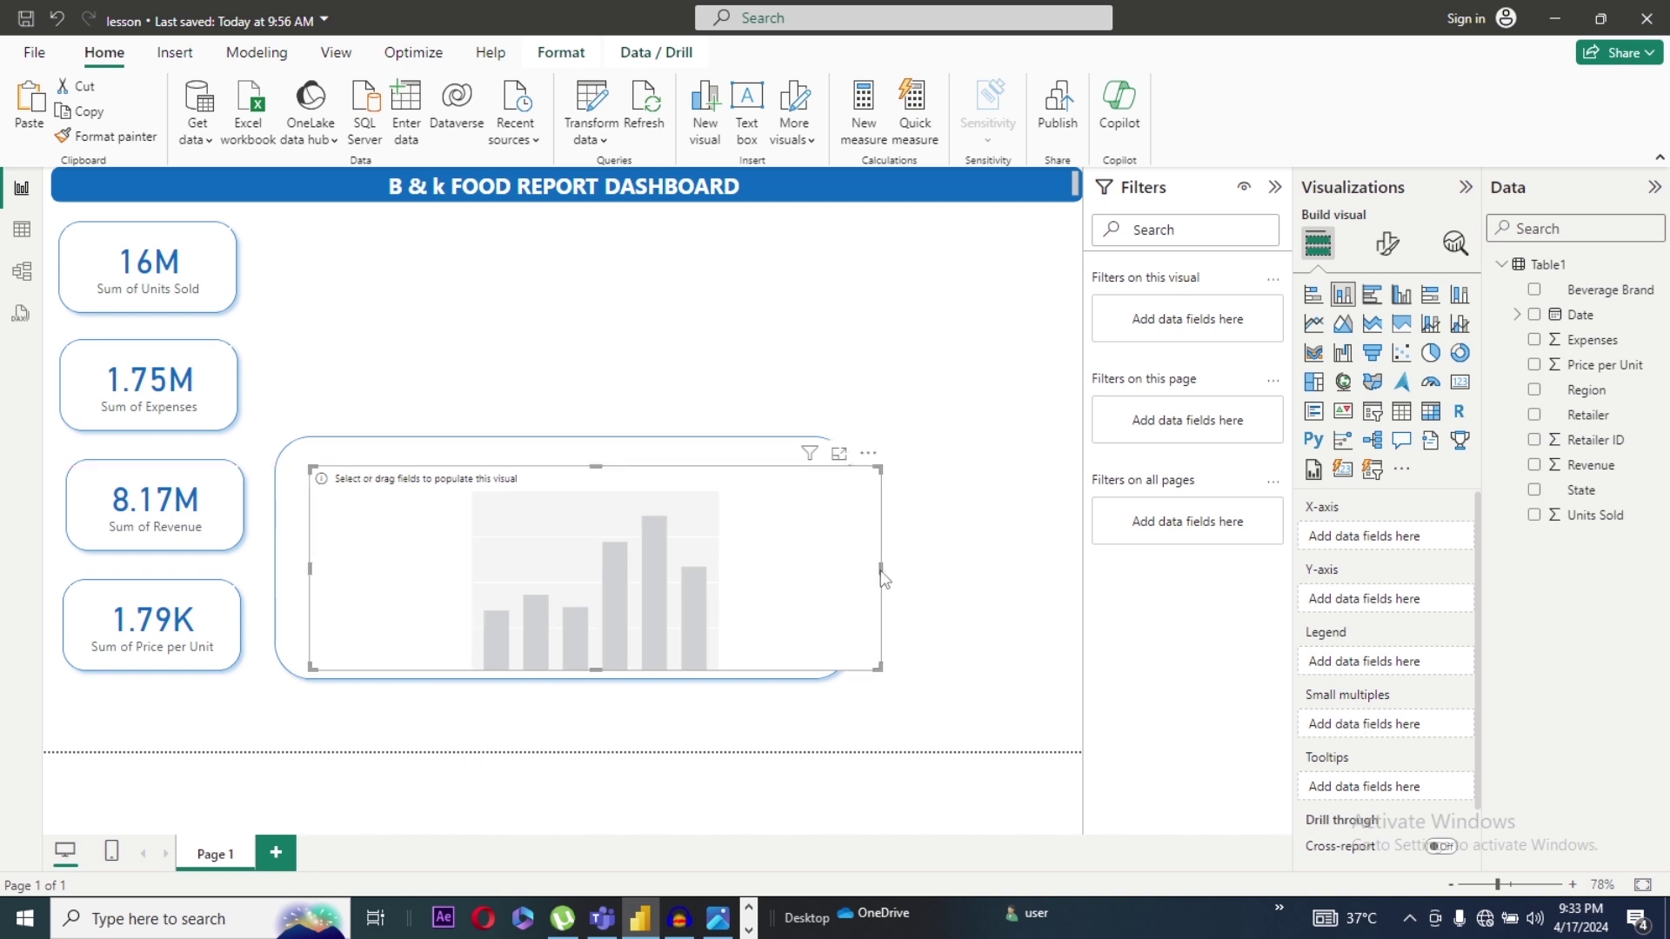
drag(879, 567, 796, 559)
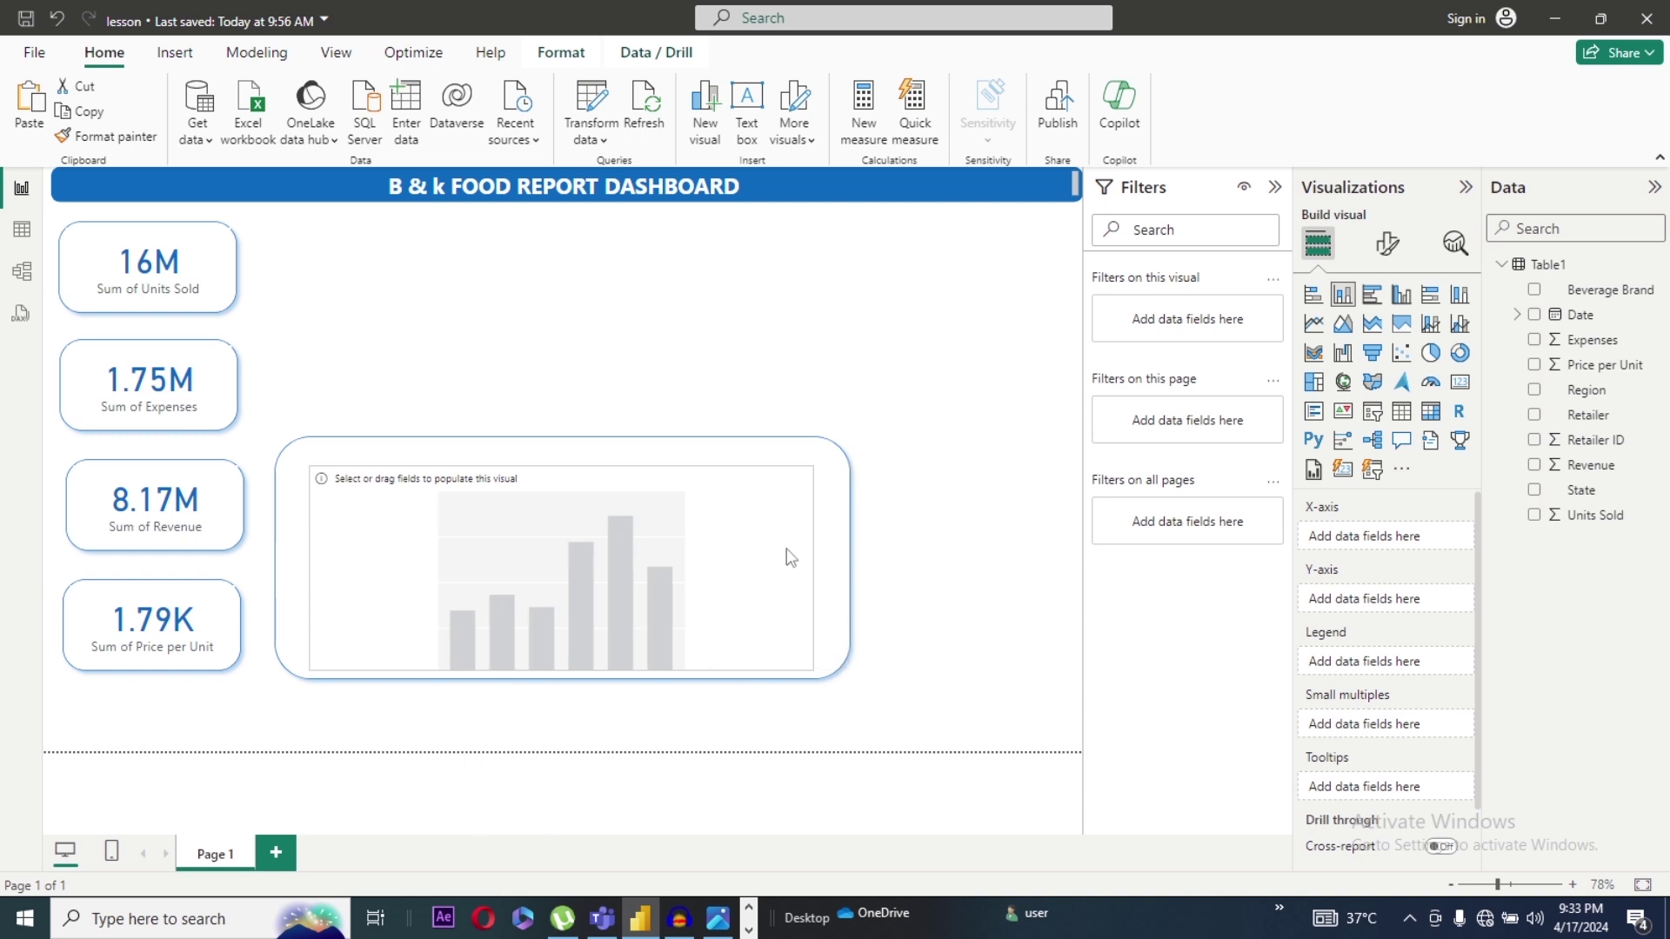
drag(786, 548, 786, 548)
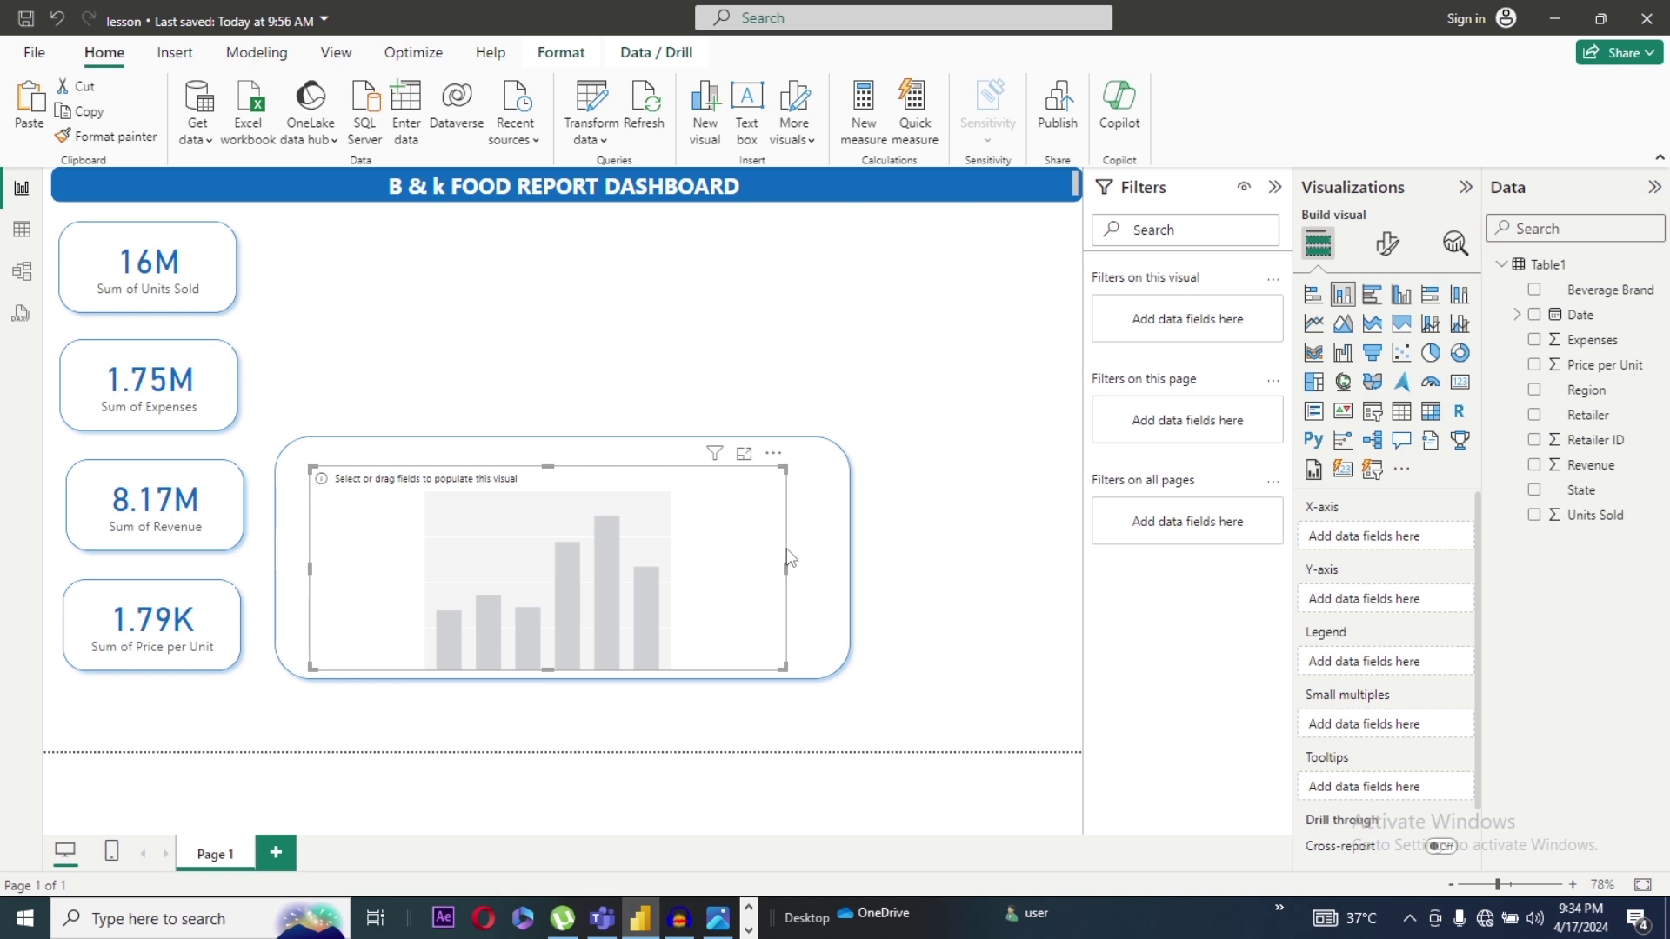
Step: Plot Units Sold by Region in the column chart, then narrow the chart and nudge it slightly up
click(1535, 392)
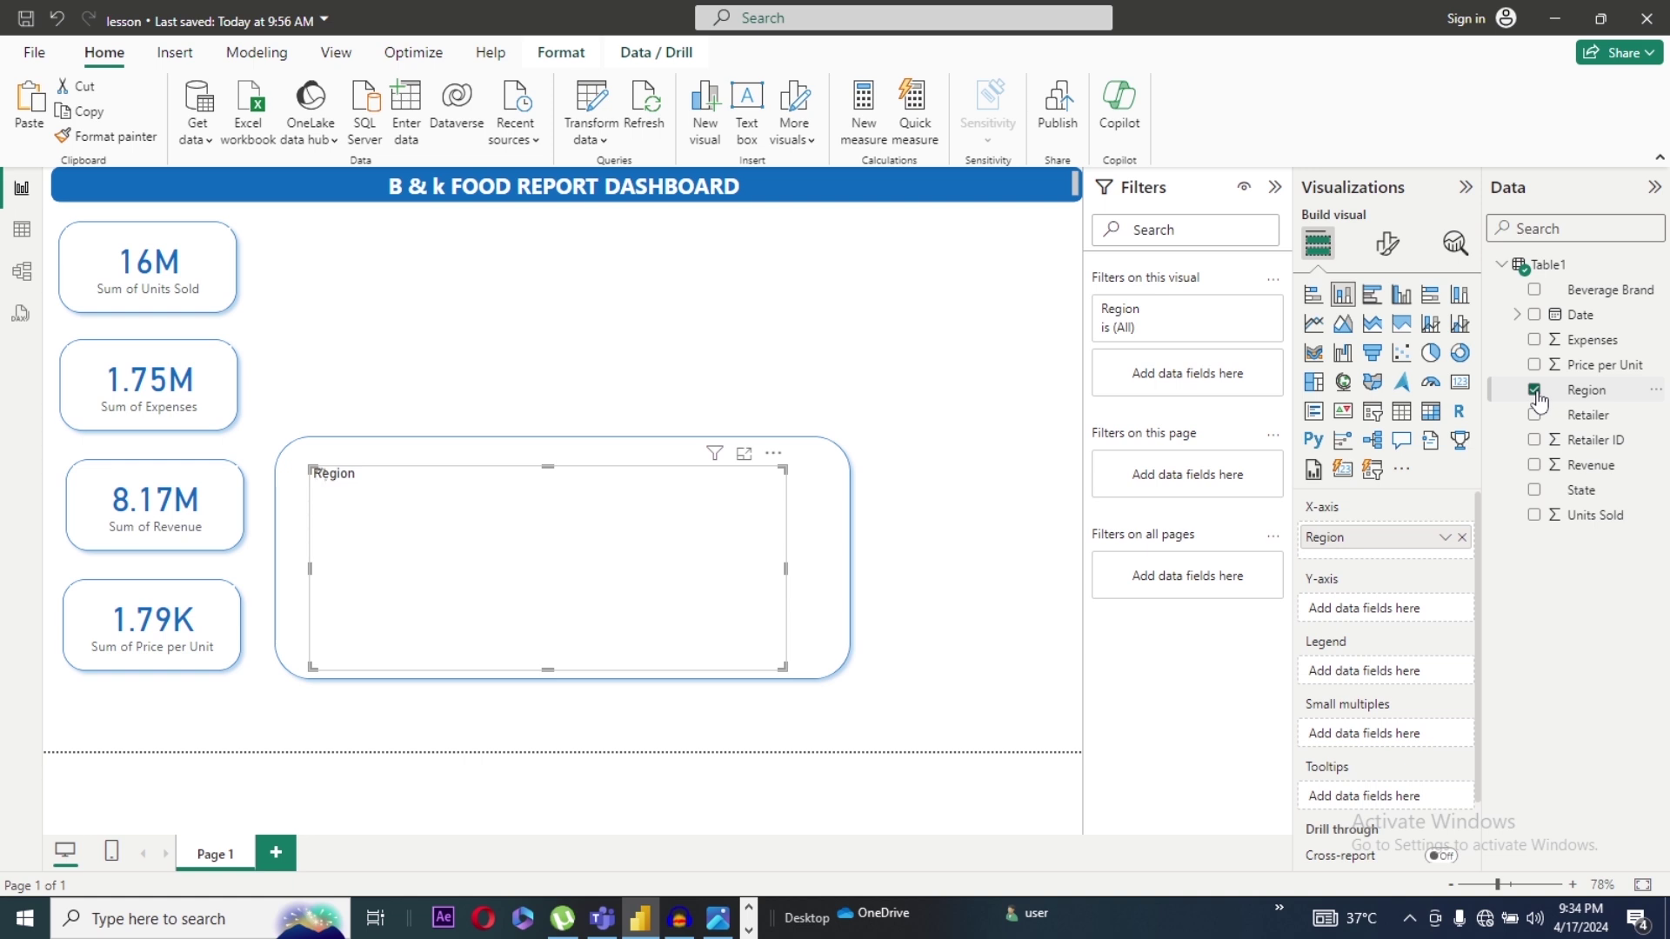
click(1534, 516)
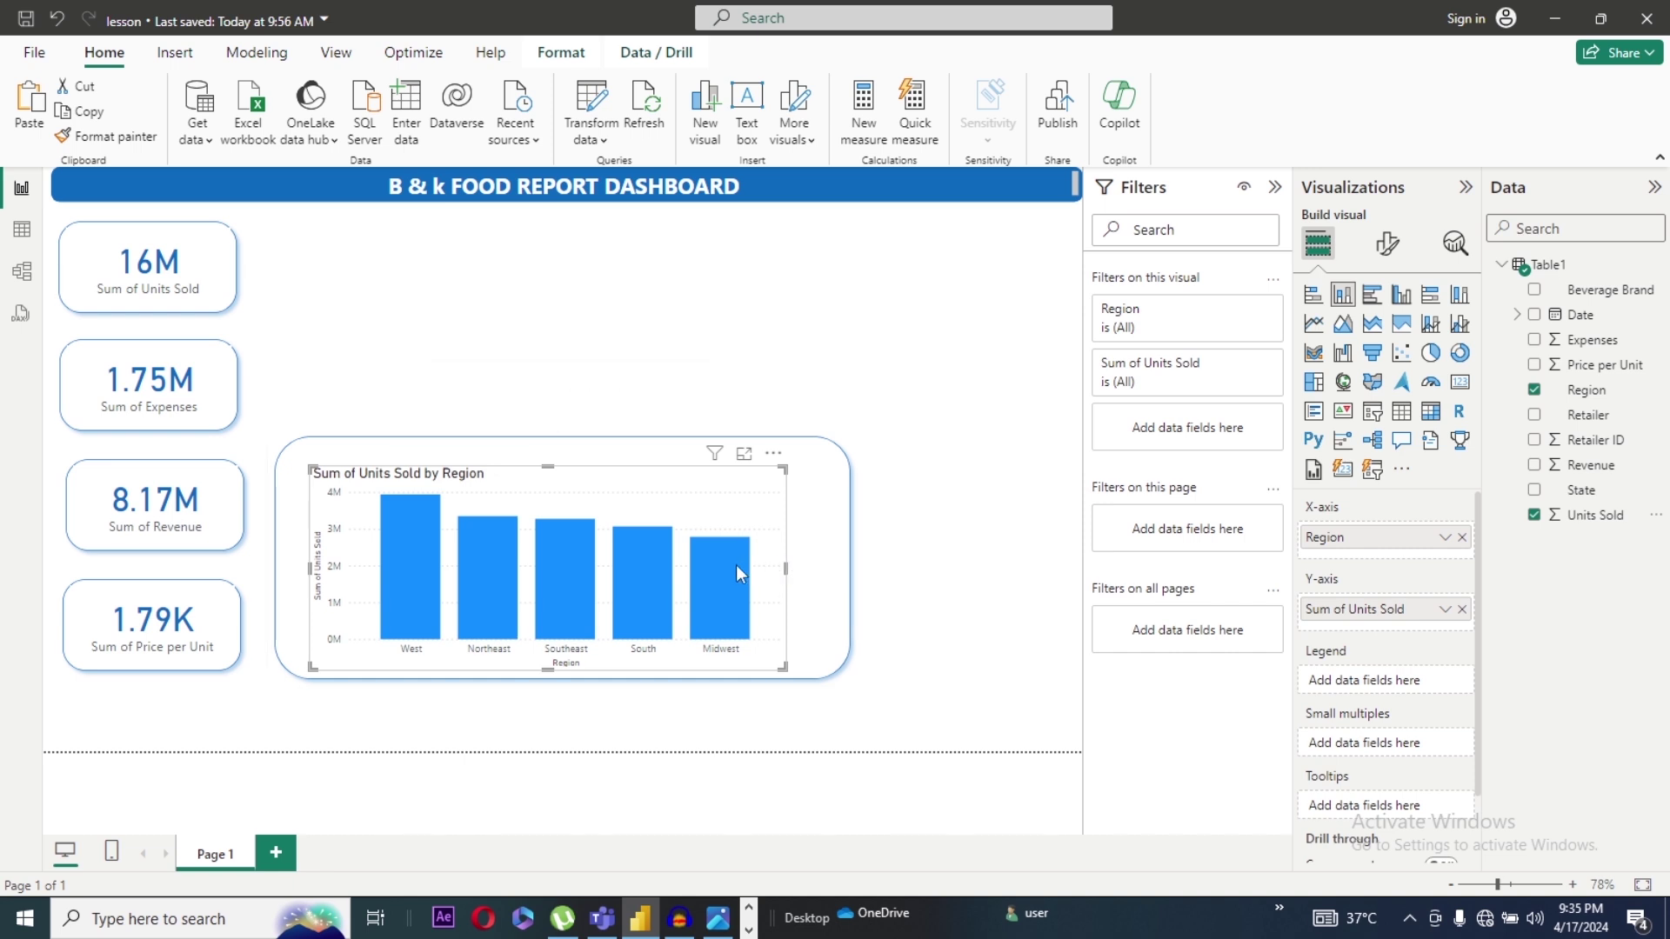
drag(785, 568, 729, 566)
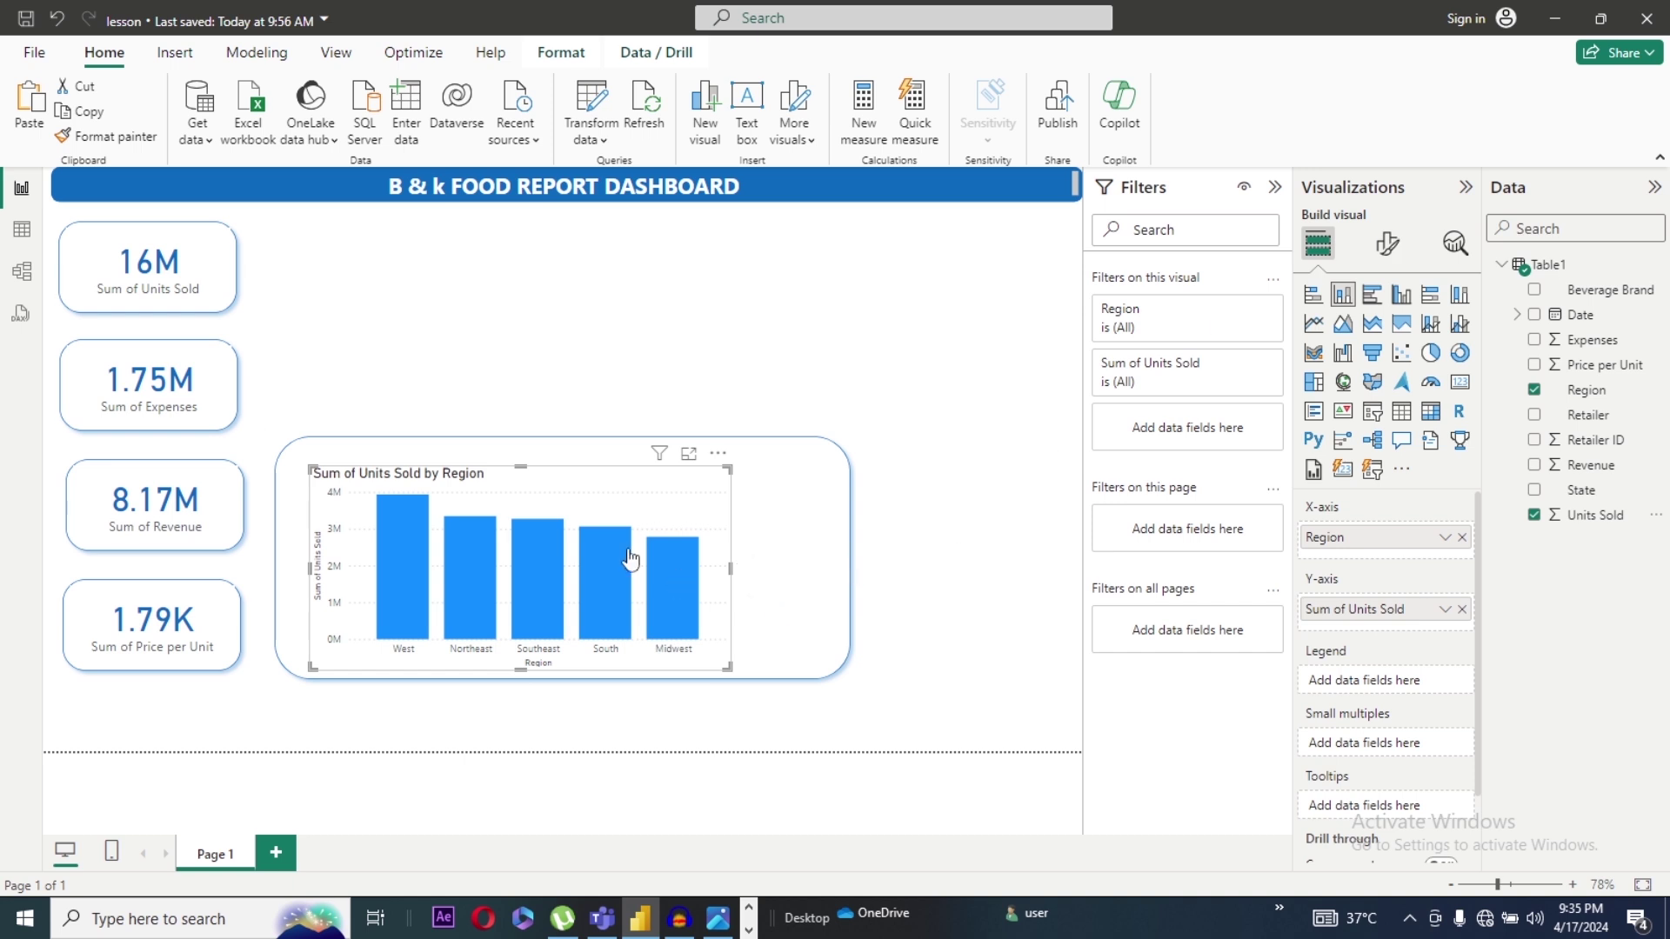
drag(658, 484, 816, 554)
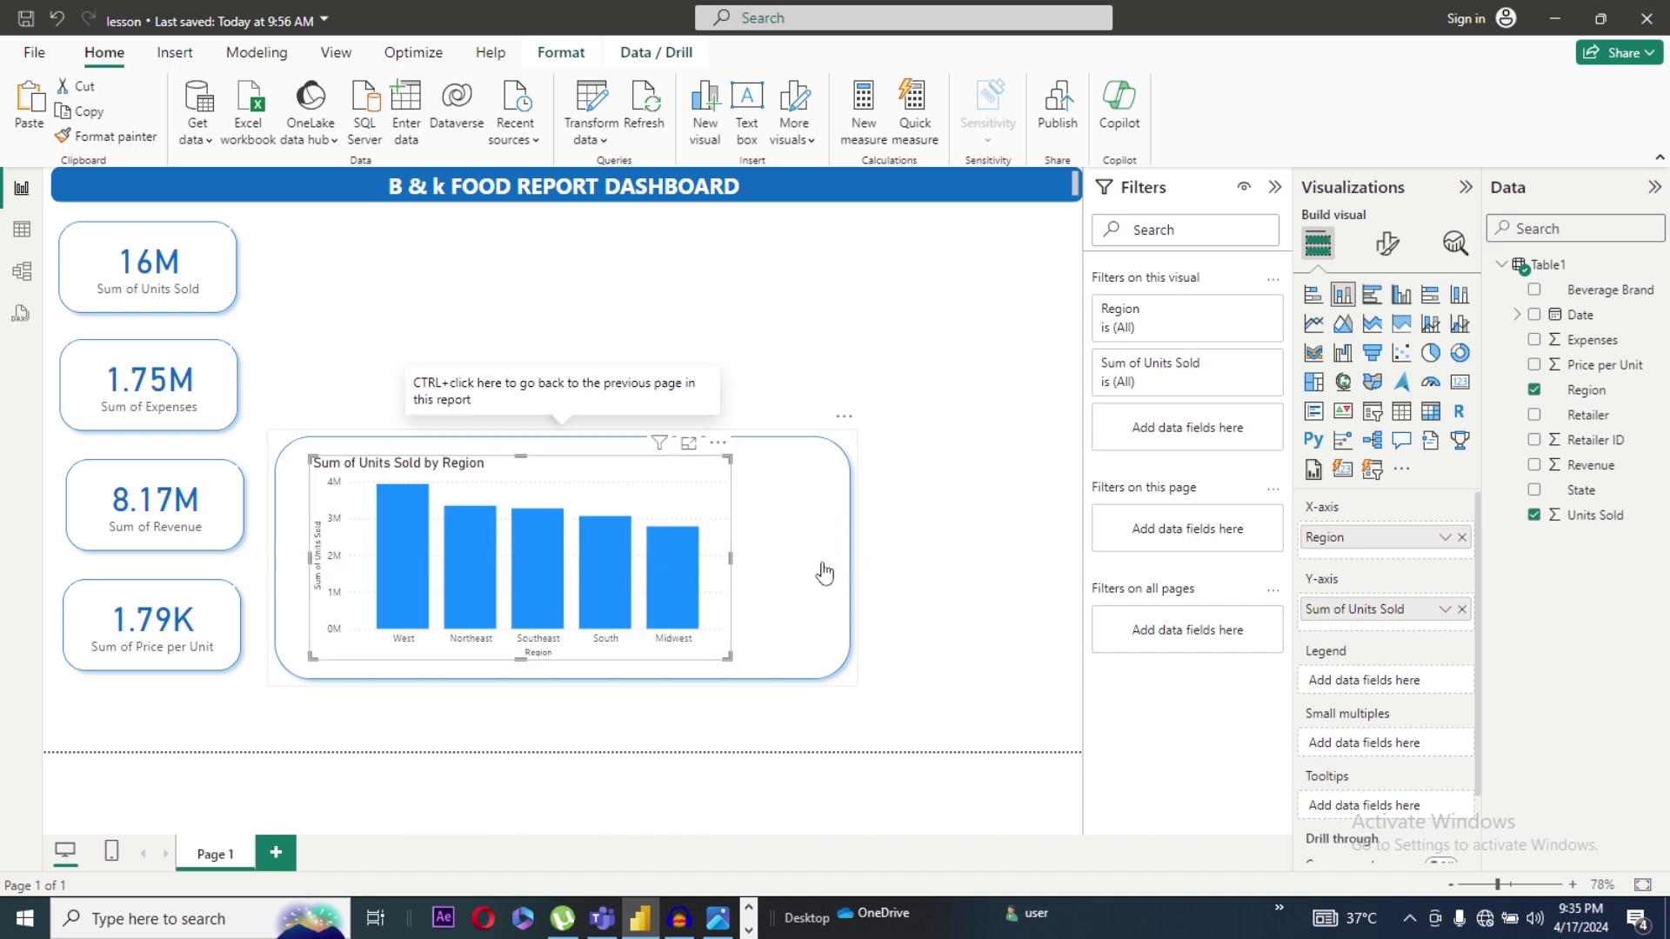
Step: Narrow the large rounded shape so its outline closely frames the column chart
click(824, 573)
drag(850, 557, 782, 554)
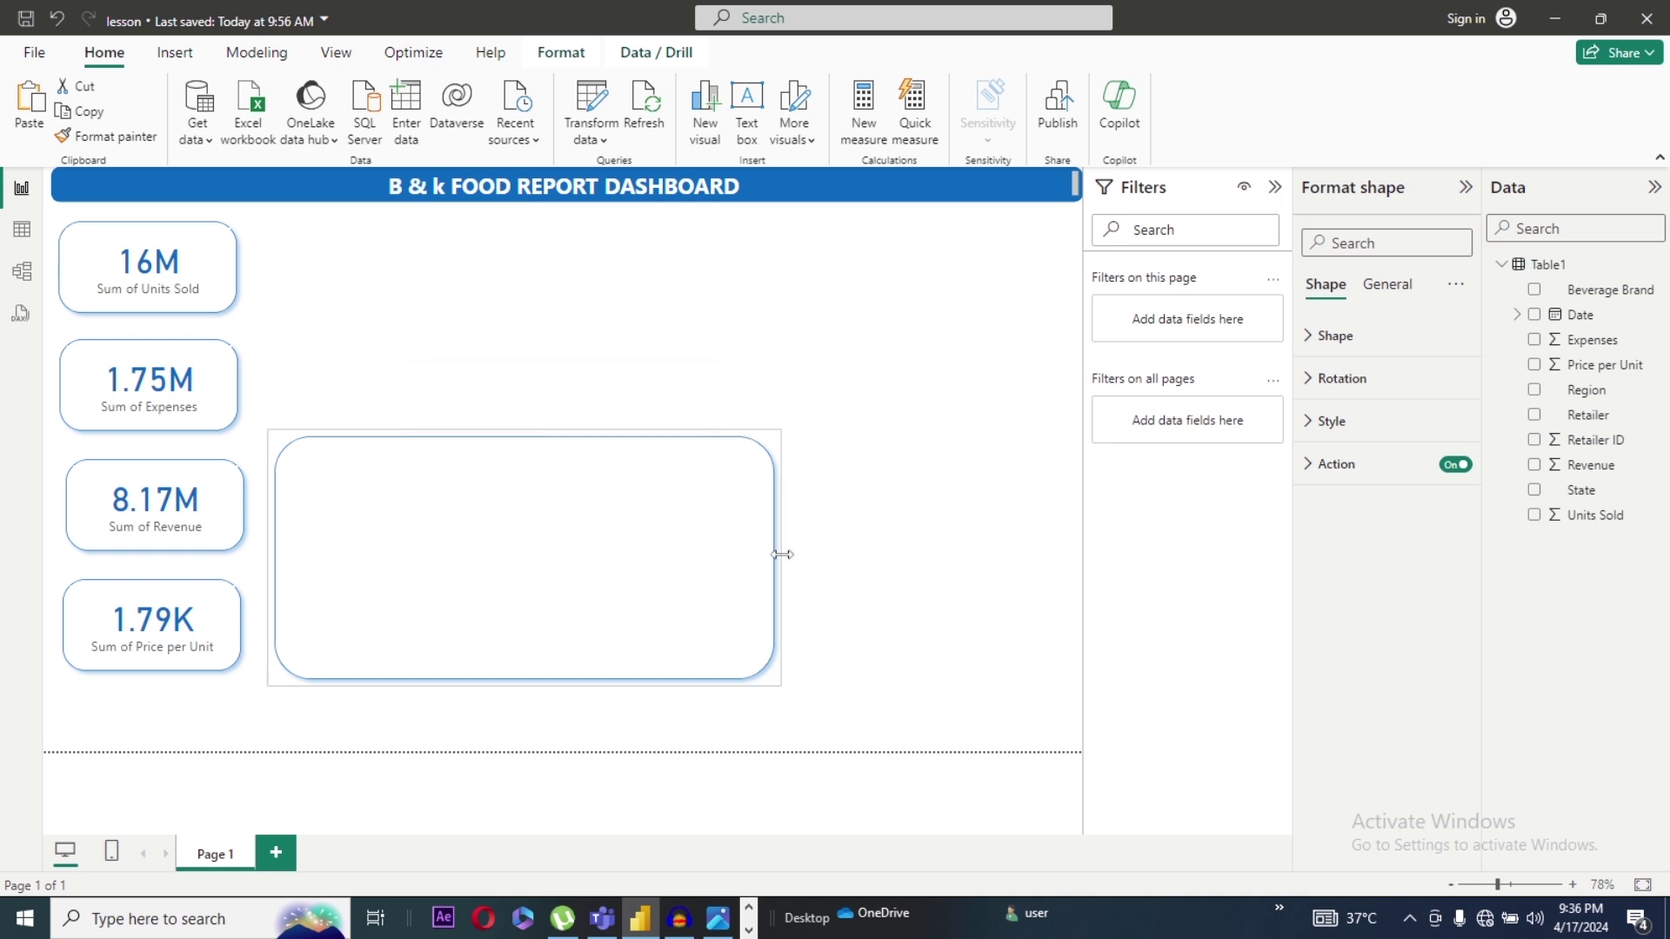
click(877, 564)
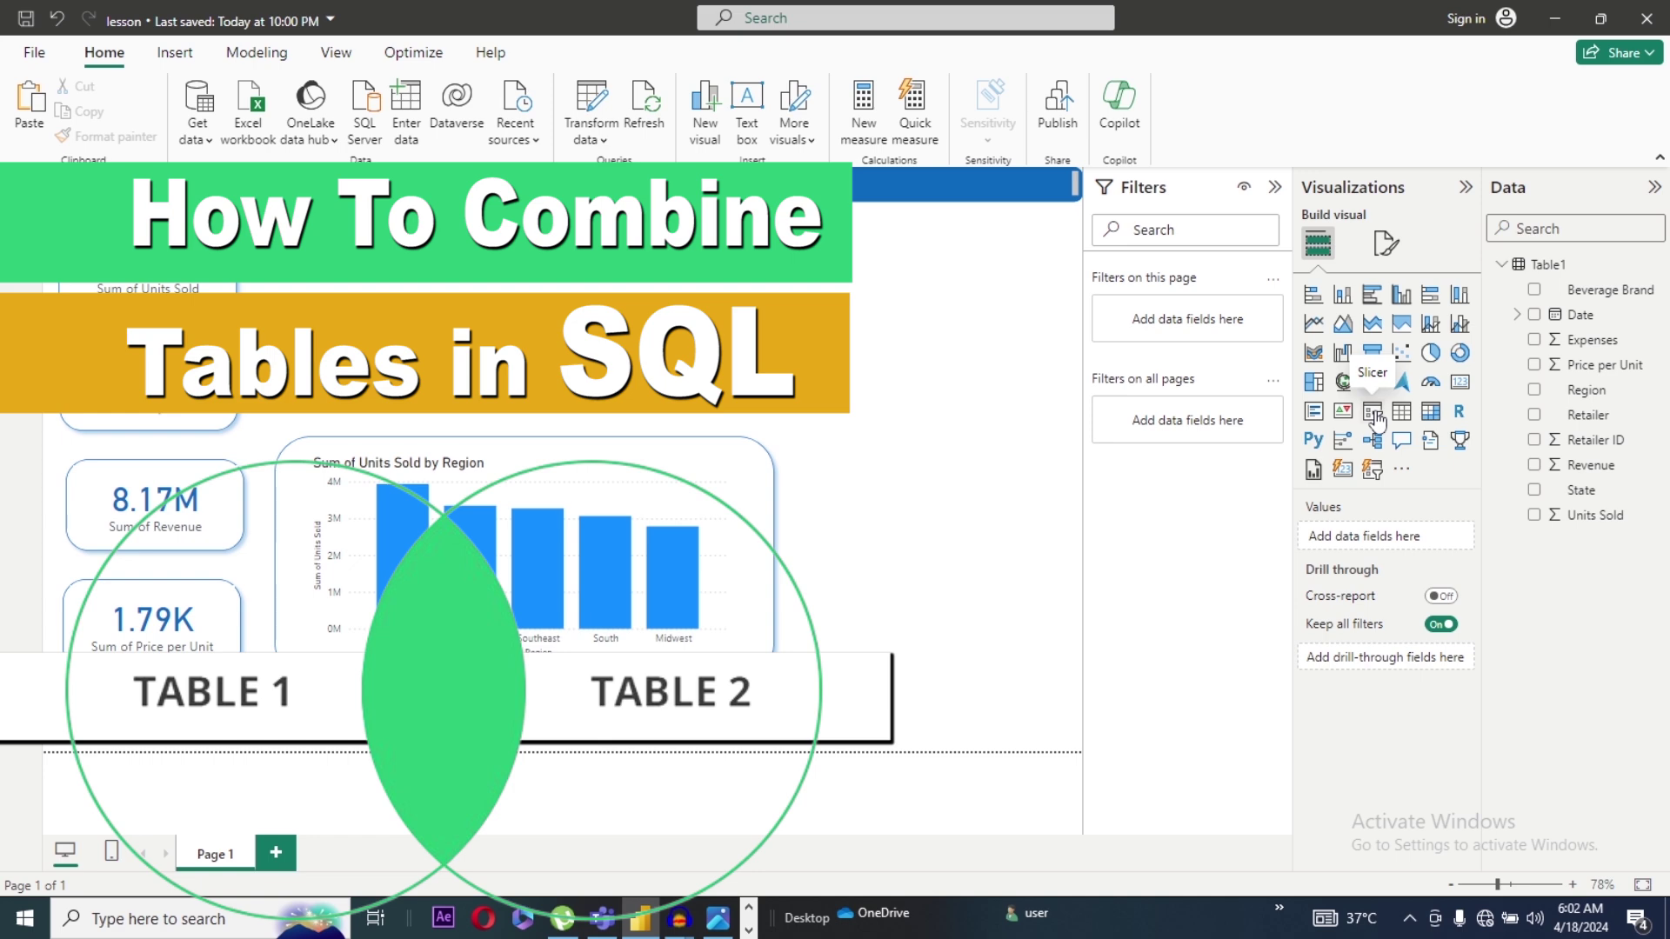
Step: Add a slicer to the page based on the Region field
click(1374, 417)
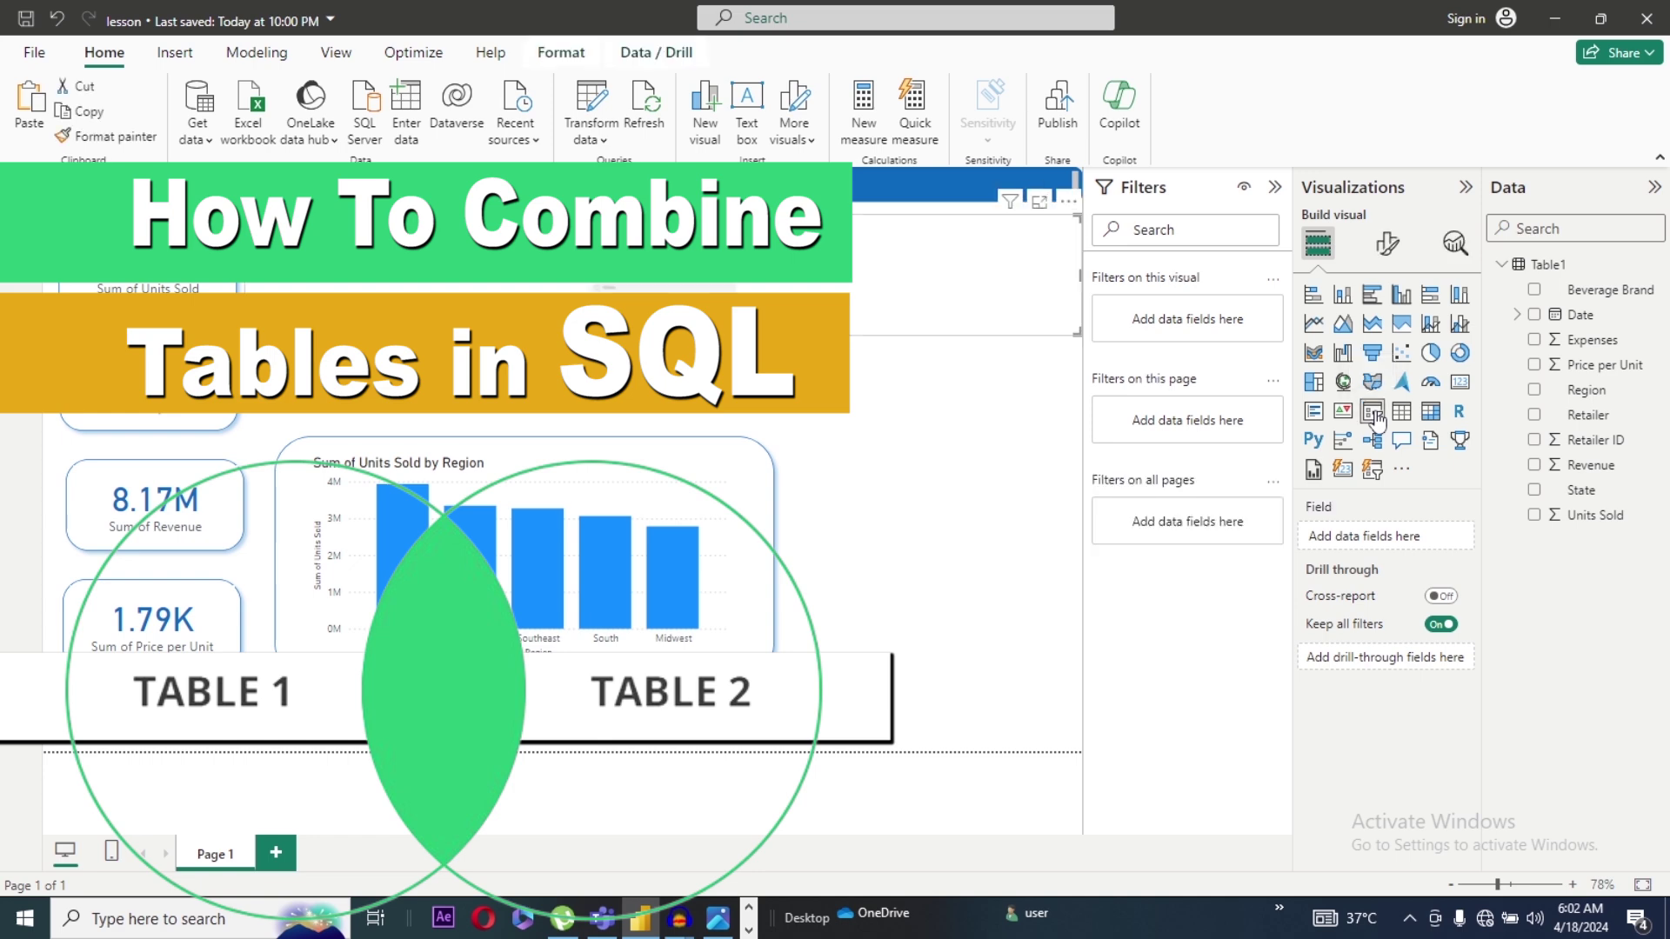
click(1387, 247)
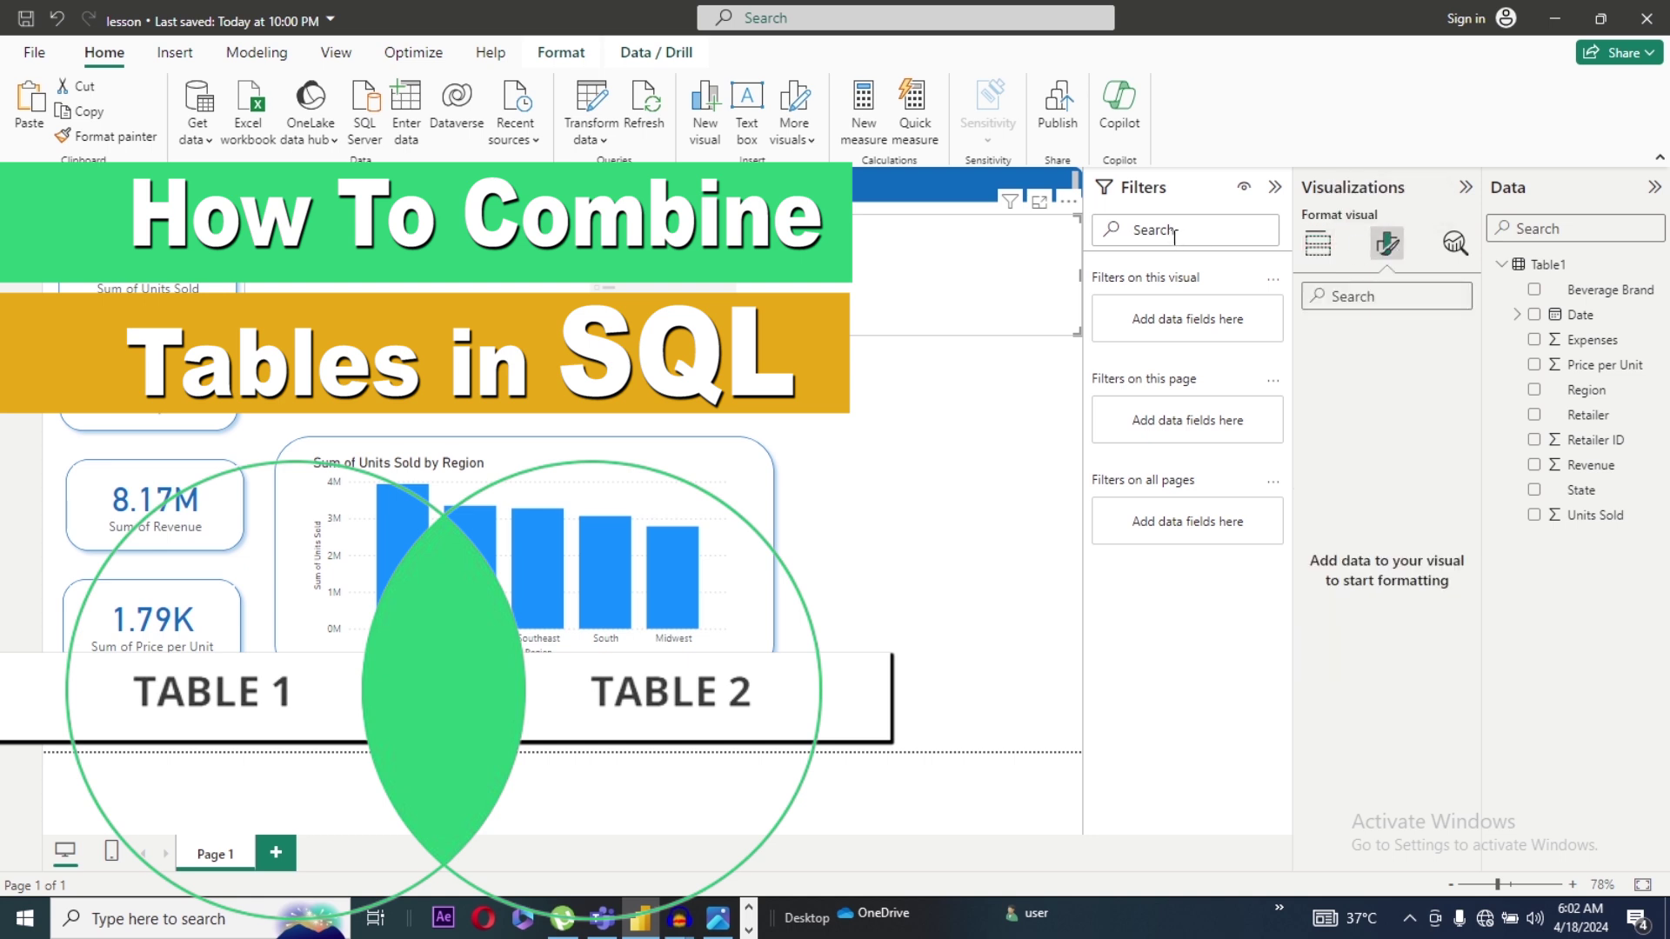
click(1535, 392)
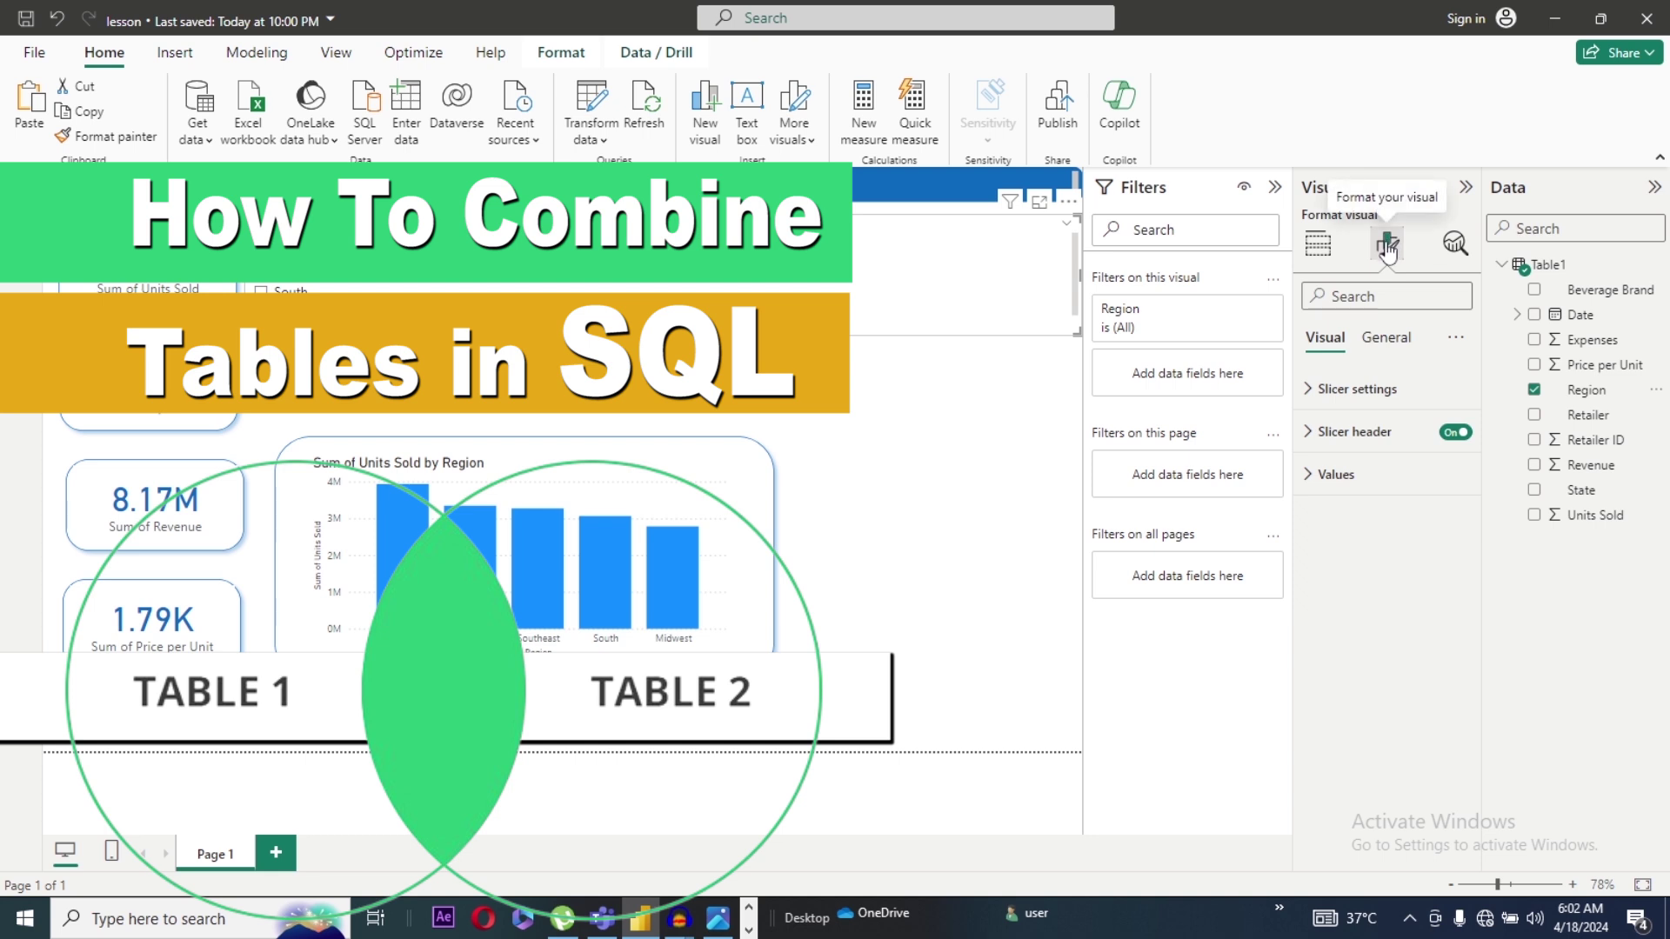
Step: Set the Region slicer's style to Dropdown, shrink it to a compact box and move it onto the right end of the title banner
click(1311, 399)
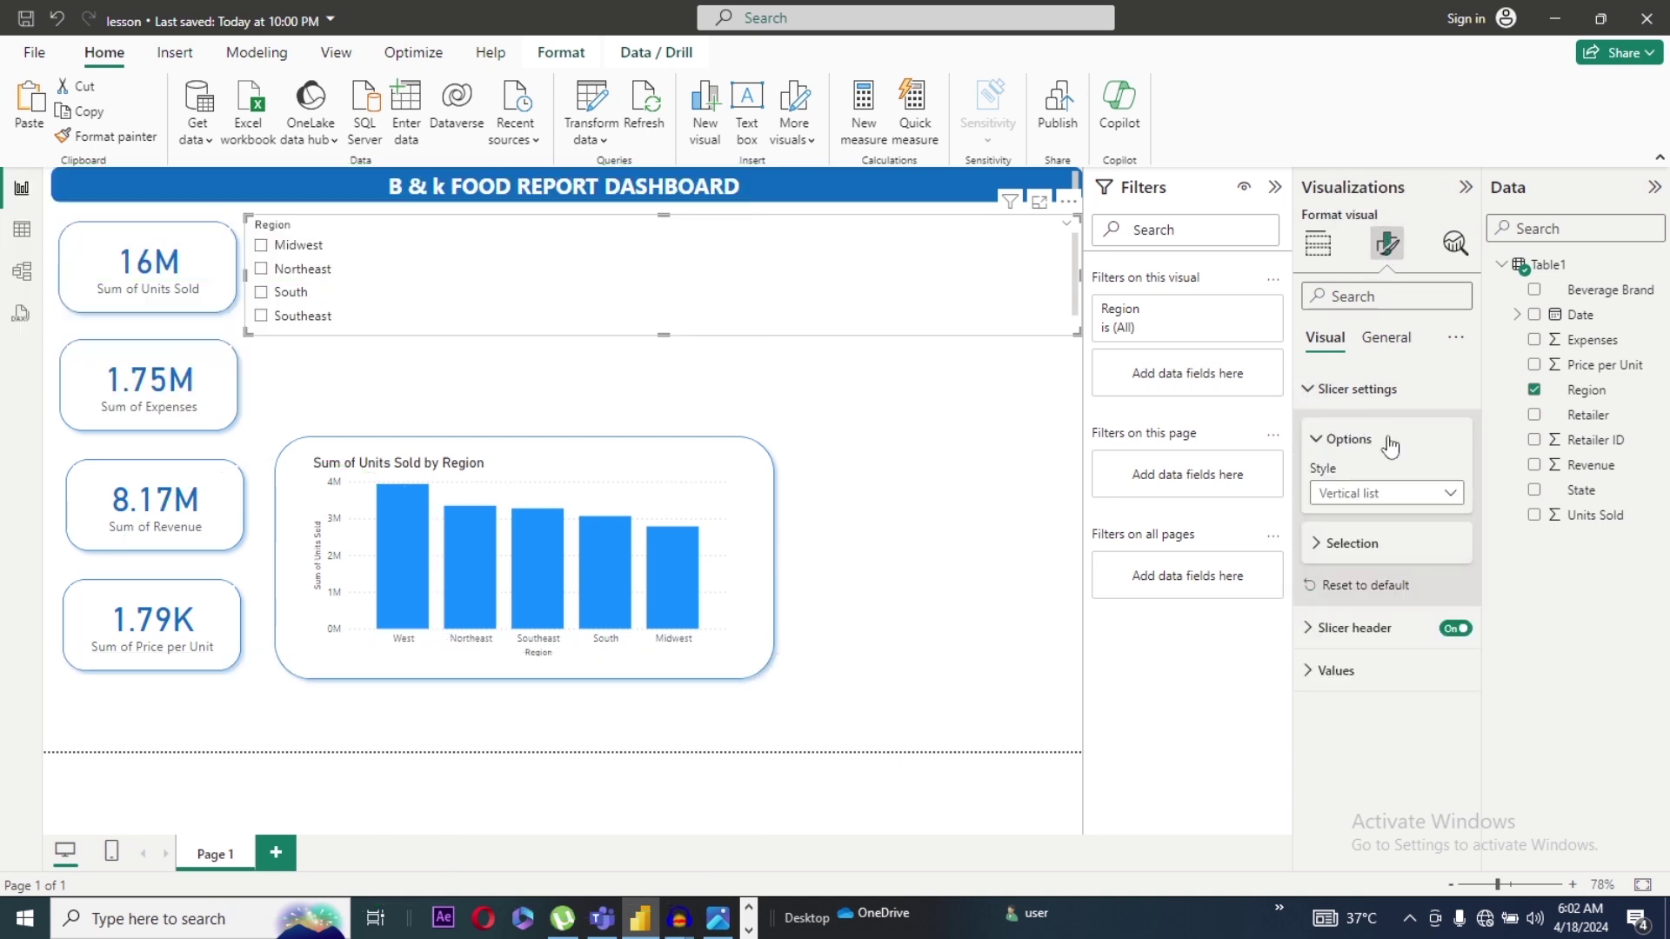
click(1424, 496)
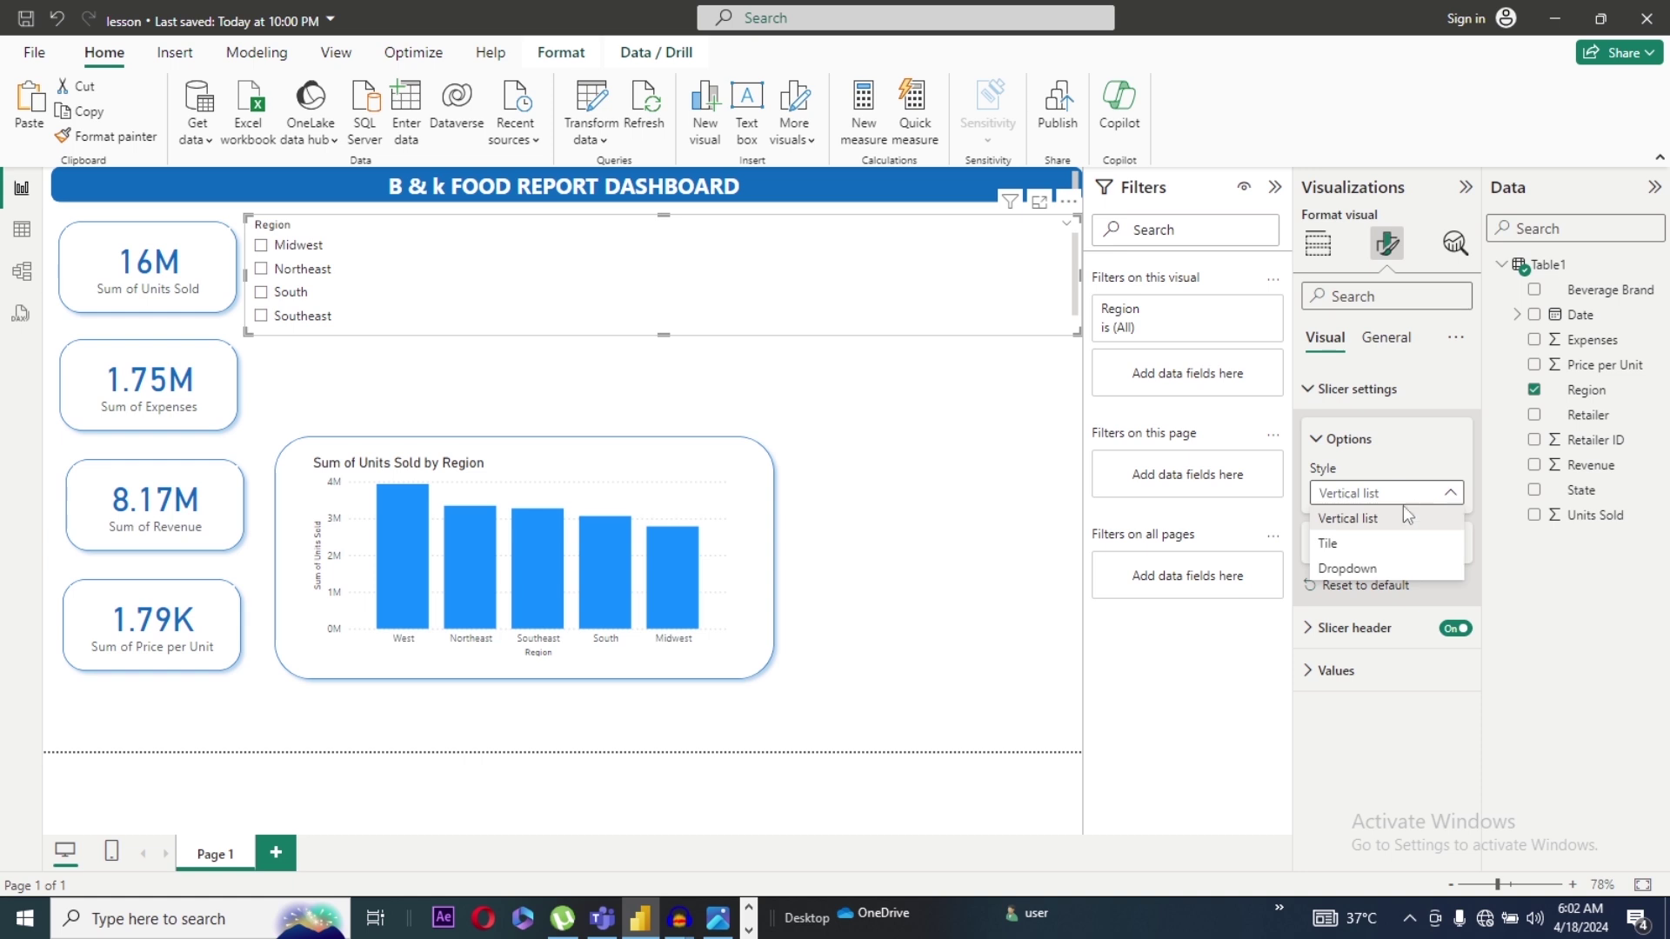
click(1348, 568)
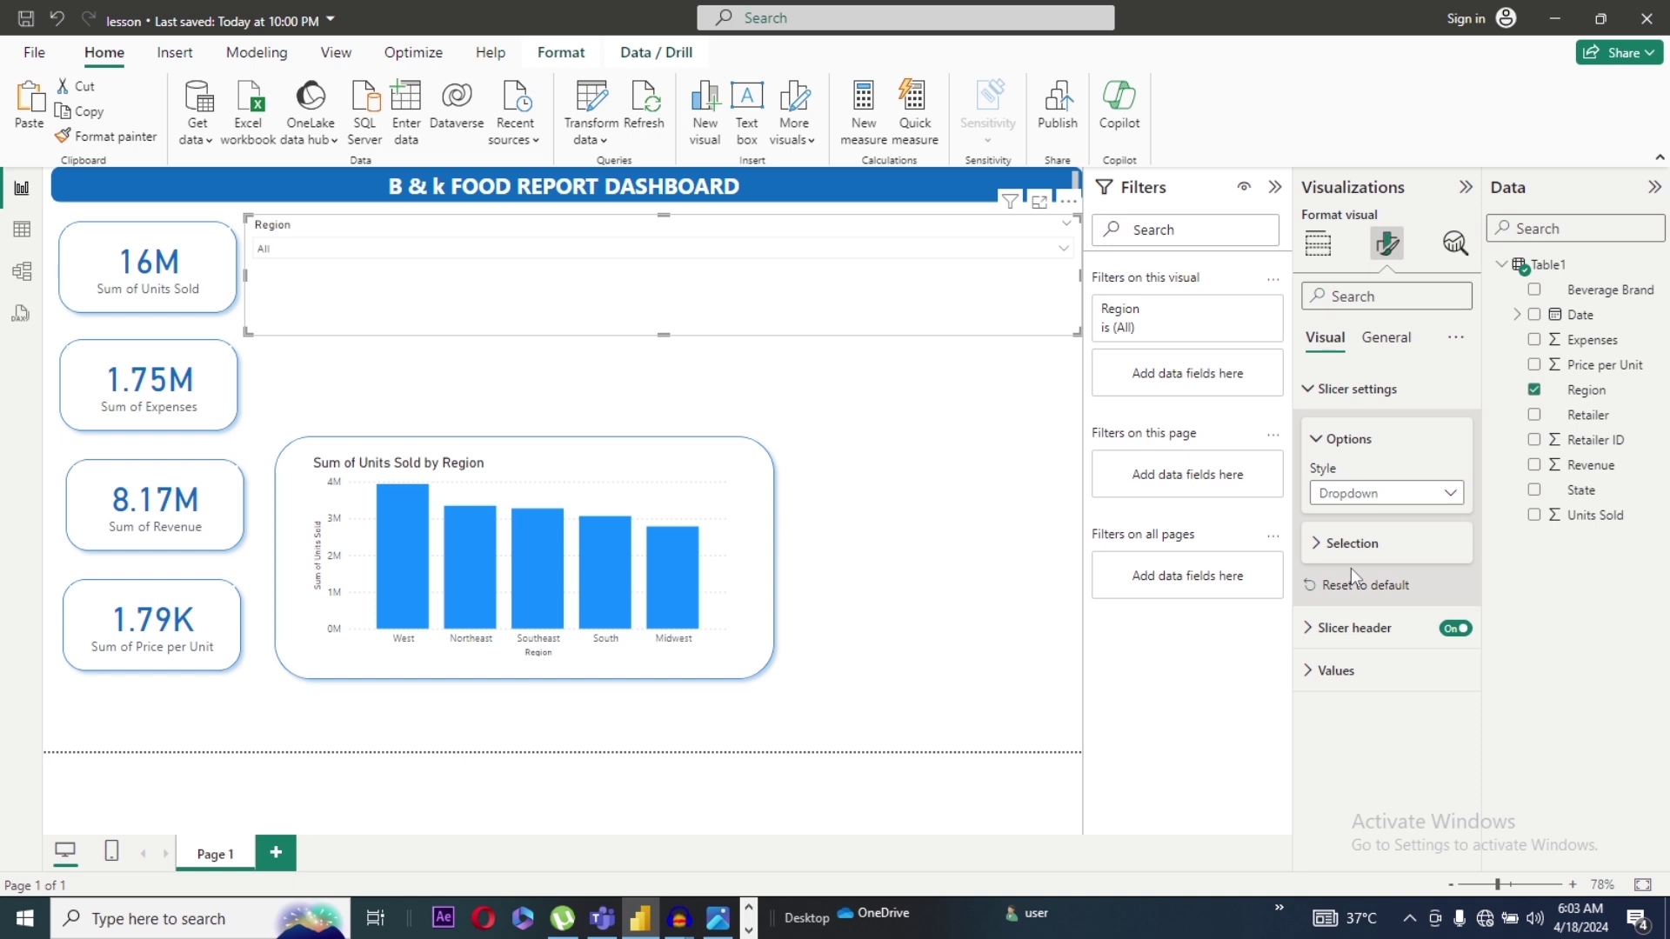
drag(1080, 334, 653, 246)
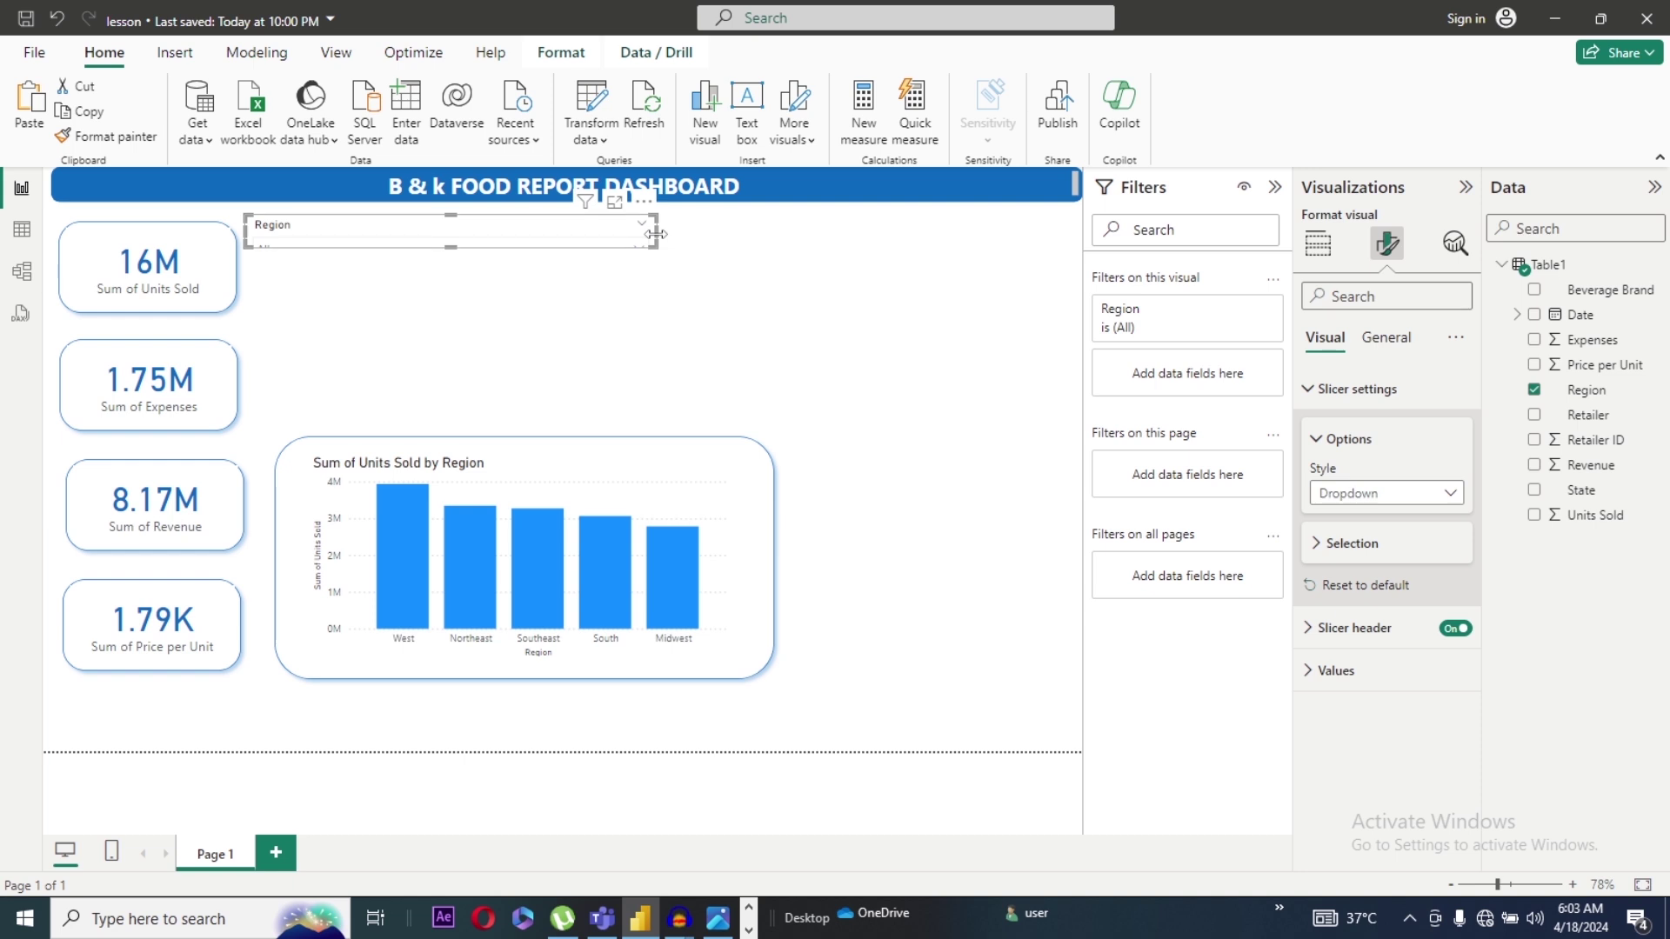
drag(560, 228, 557, 231)
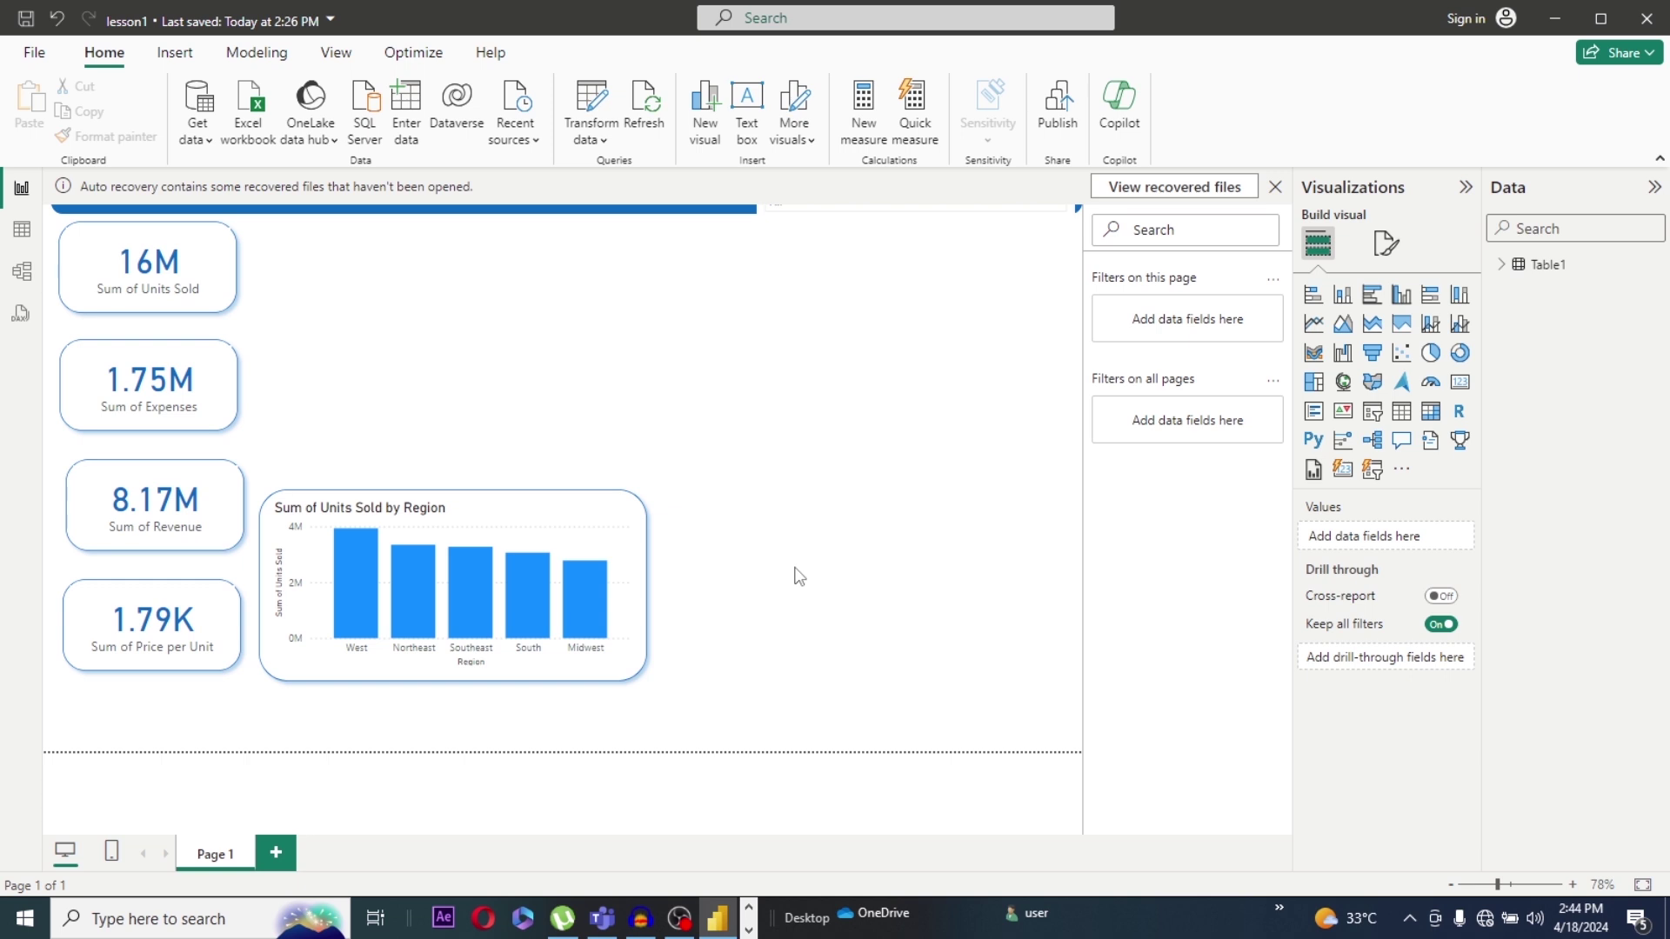
Step: Insert a pie chart of Revenue by Region, then resize it and place it above the Units Sold by Region chart
click(1430, 353)
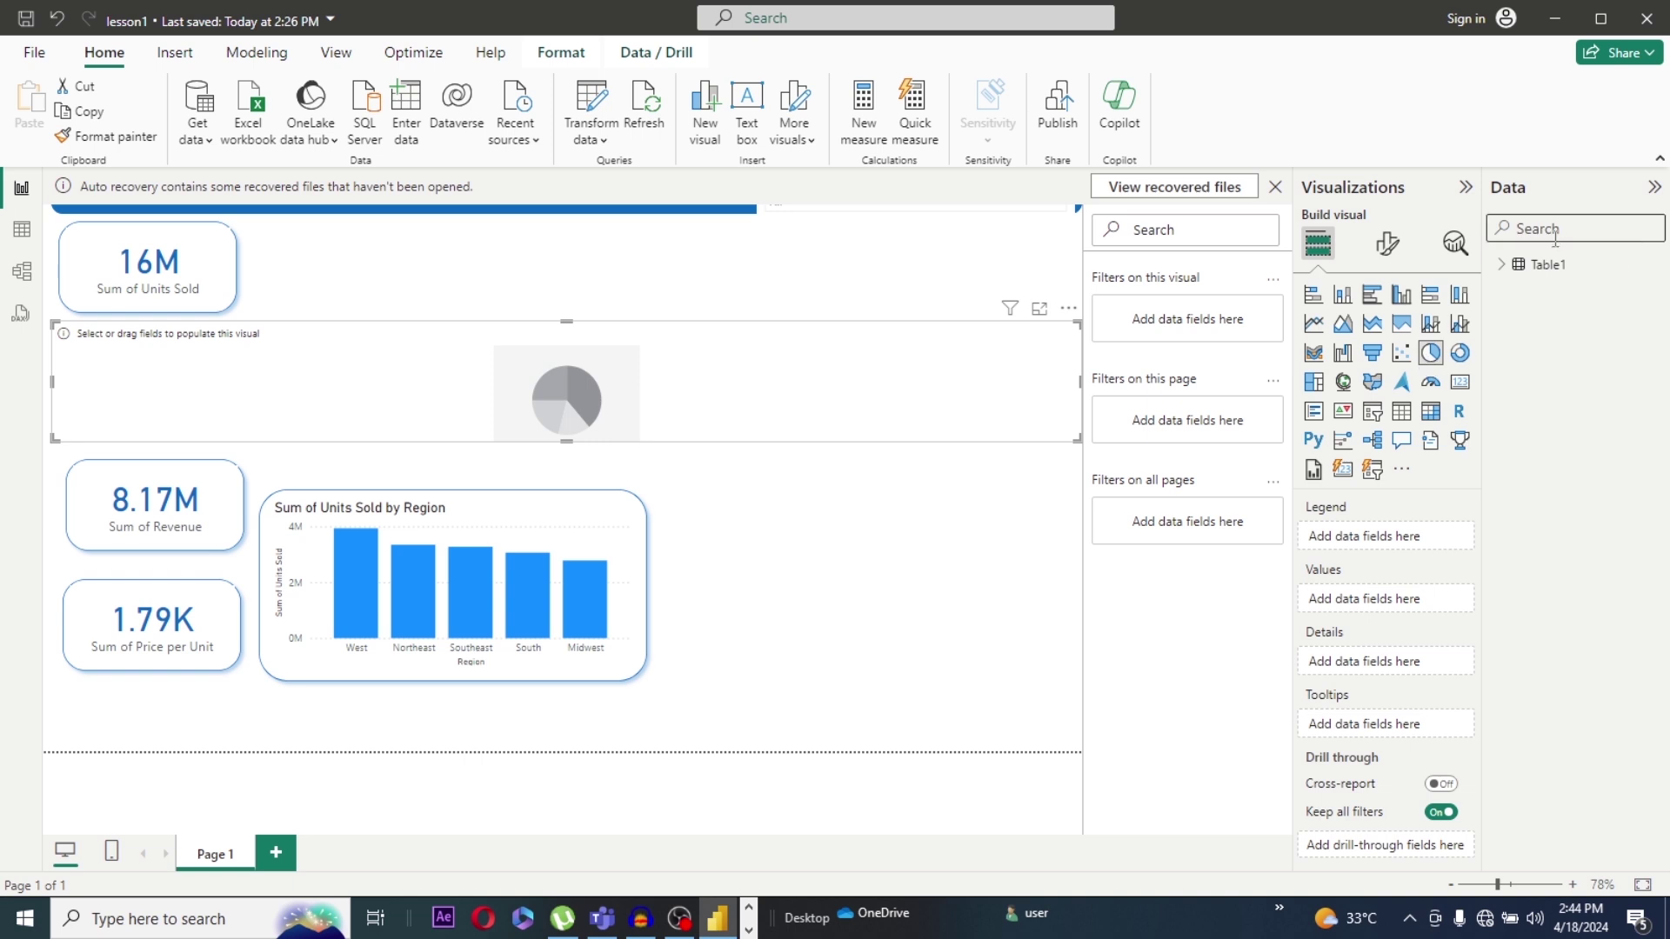
click(1509, 271)
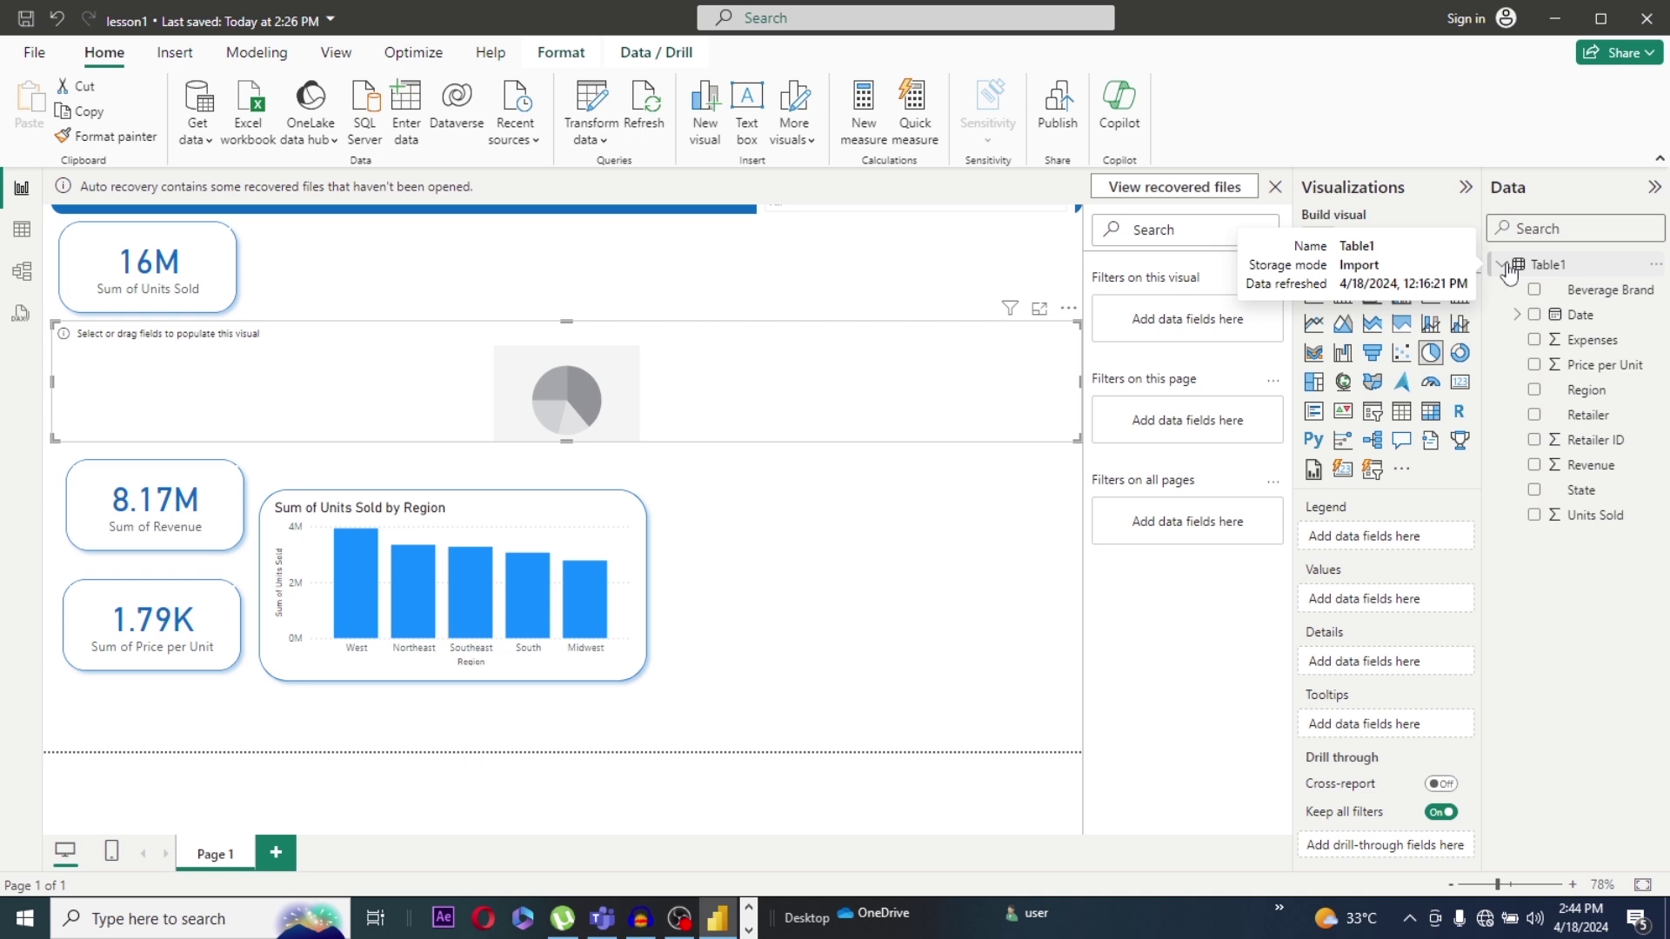
click(1535, 391)
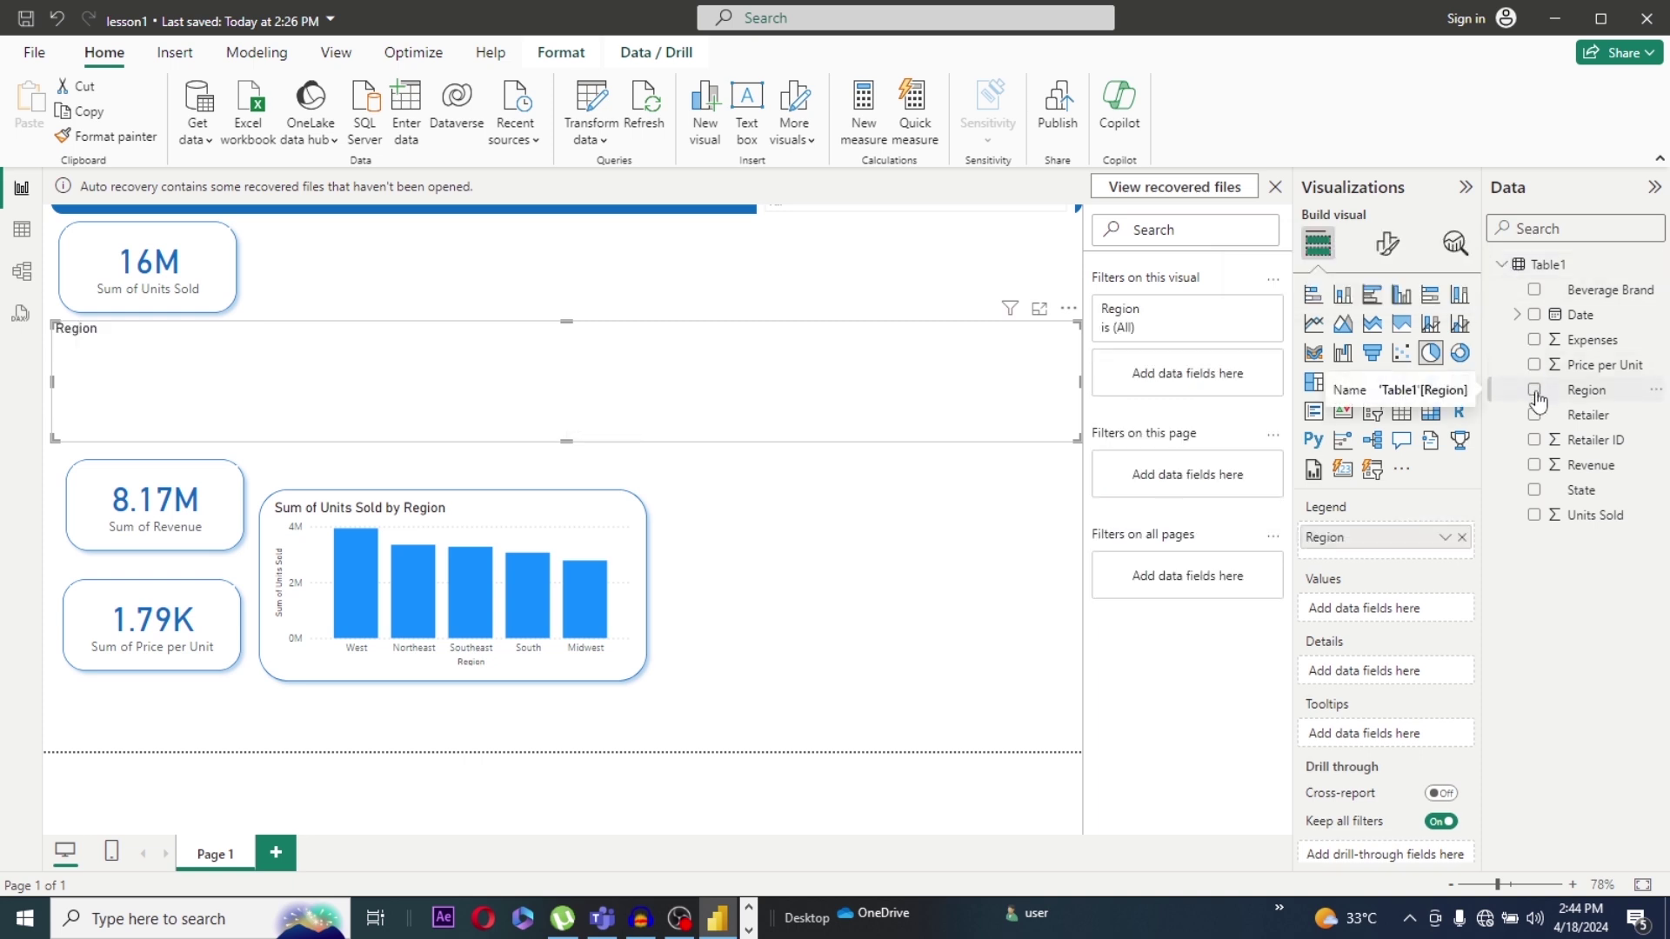
click(1534, 466)
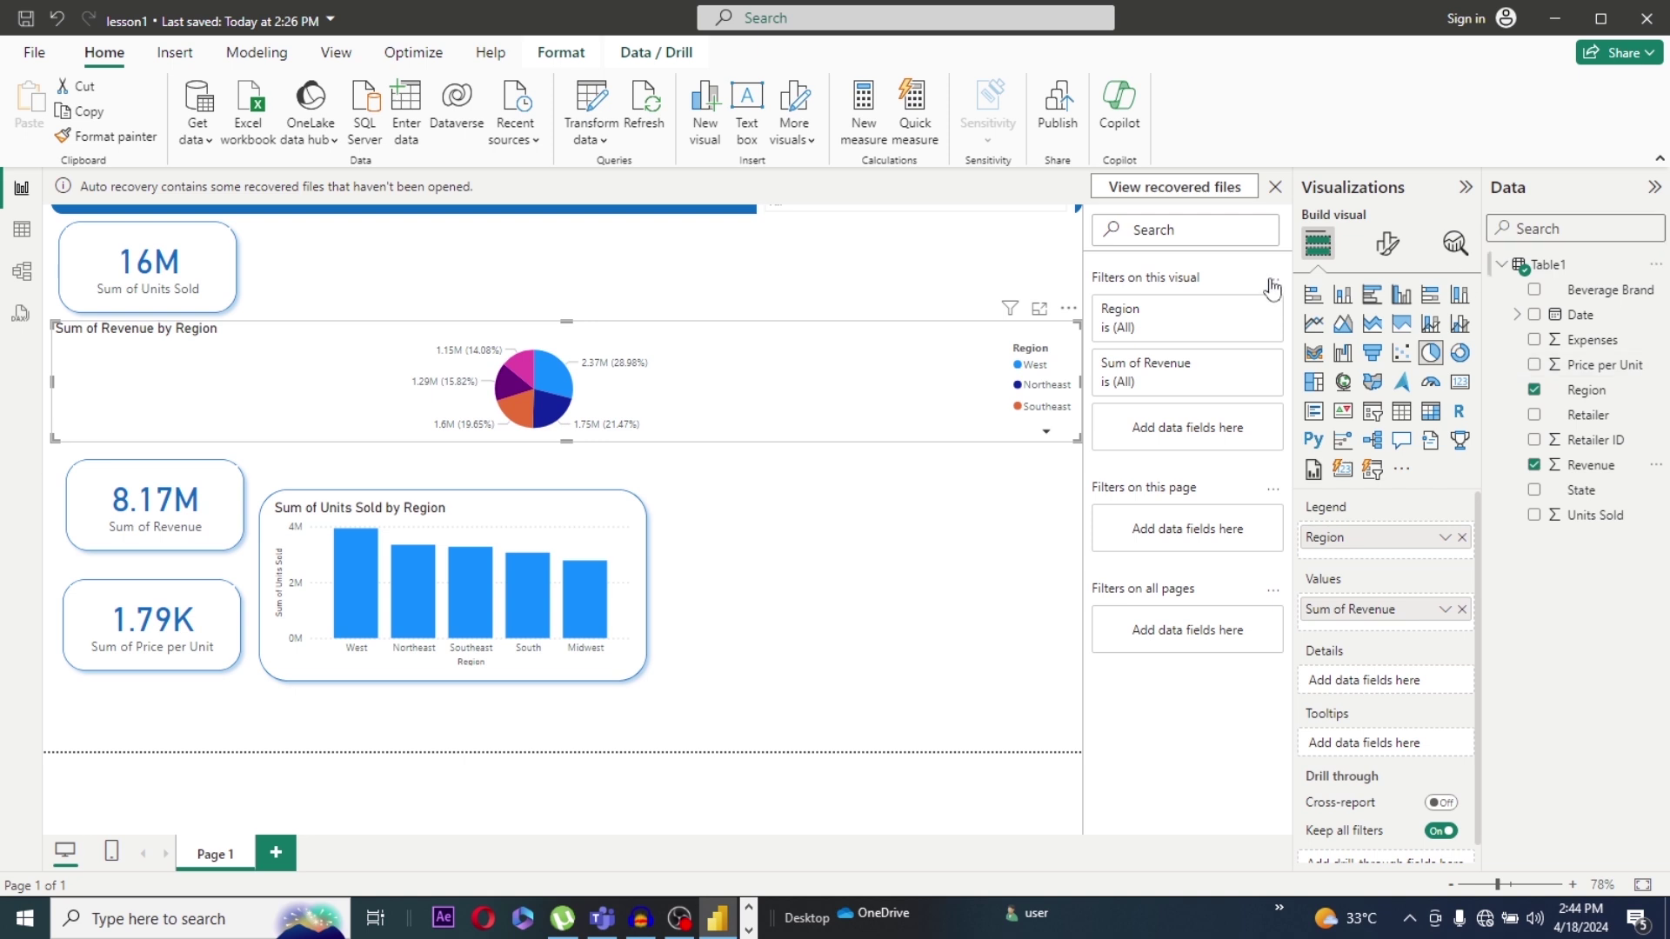
drag(1089, 323, 440, 228)
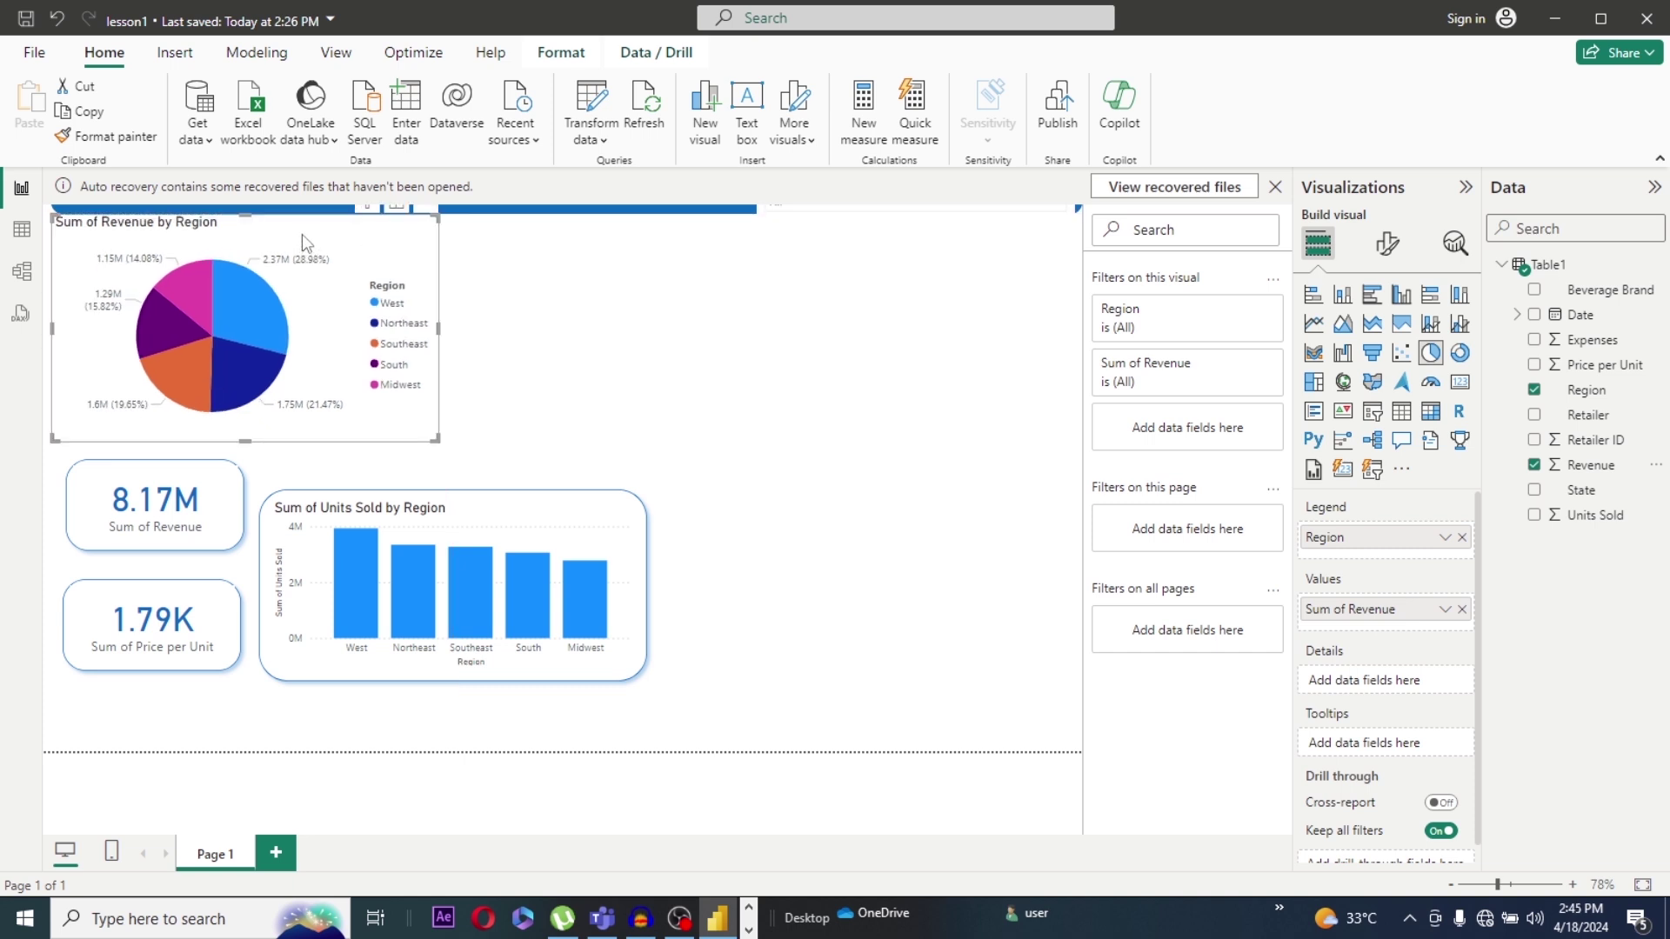
mouse_move(508, 274)
mouse_down()
mouse_move(563, 293)
mouse_move(512, 264)
mouse_up()
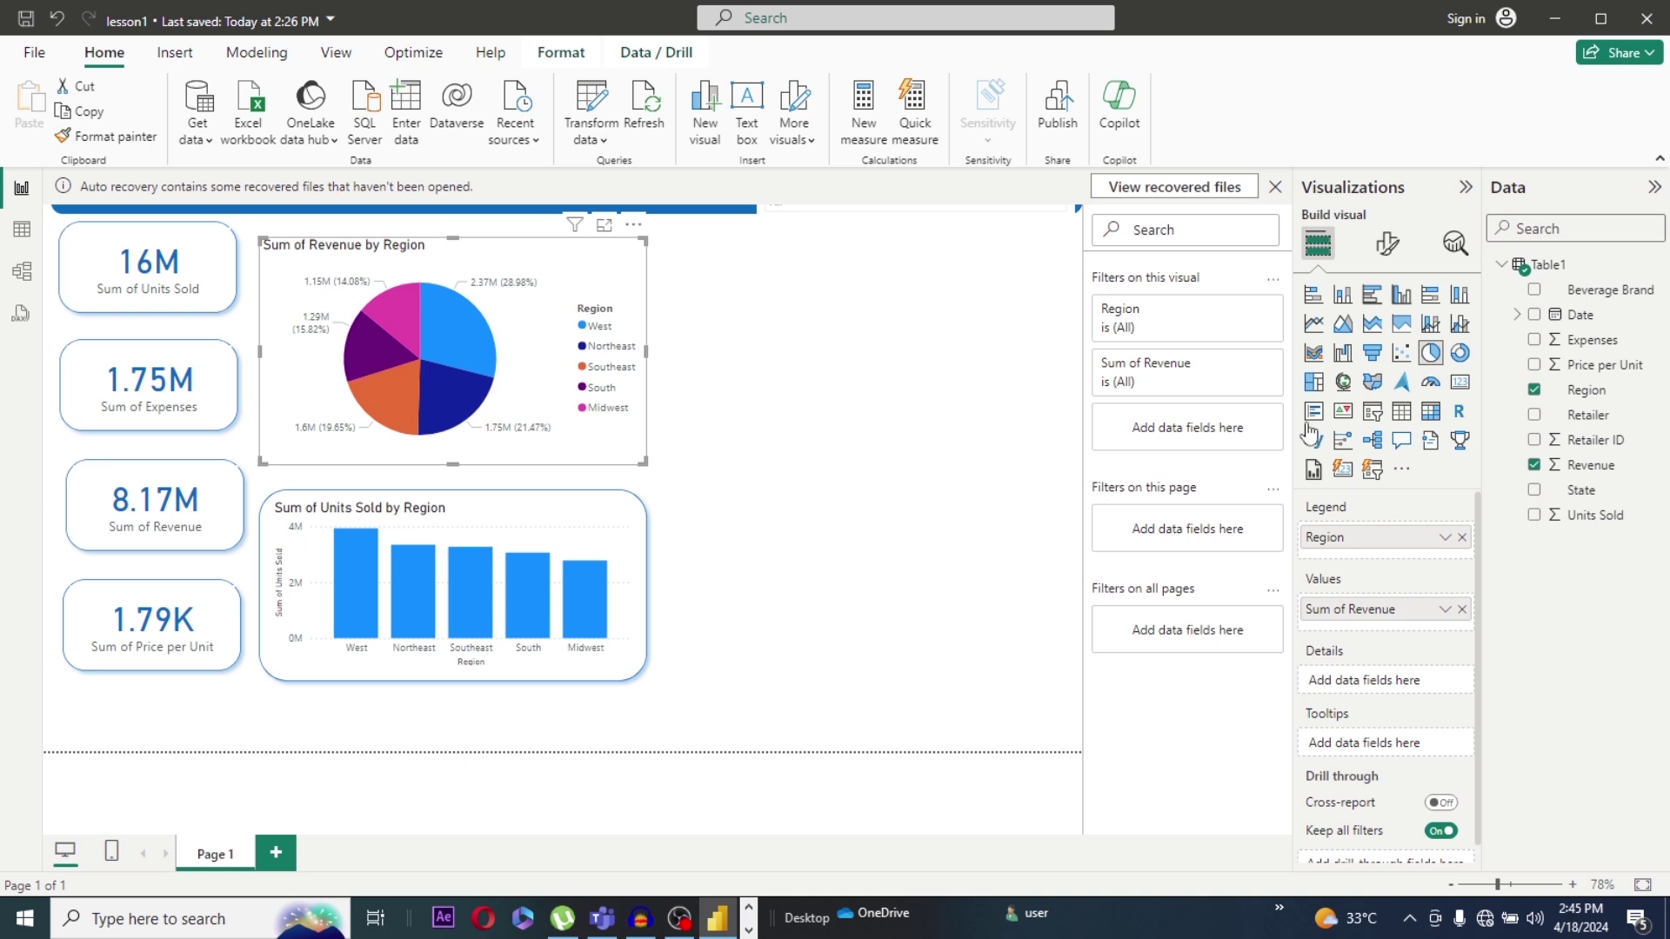
Step: Insert a funnel chart showing Revenue by Beverage Brand in the empty space beside the pie chart
click(949, 406)
click(1373, 354)
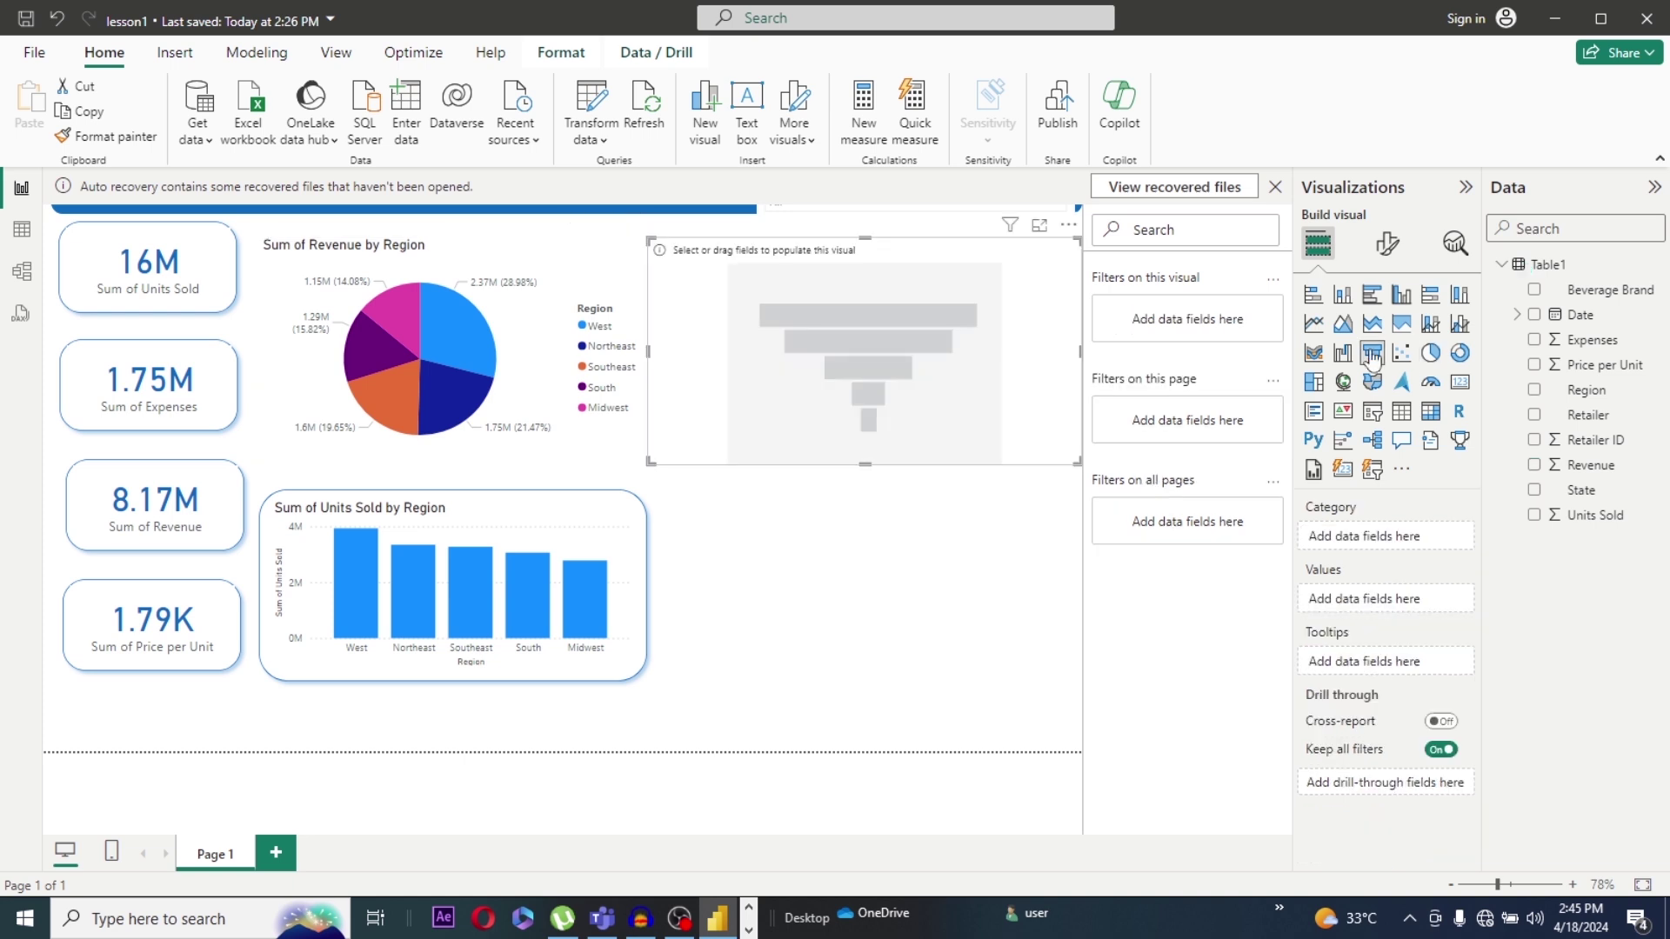
click(1534, 290)
click(1534, 465)
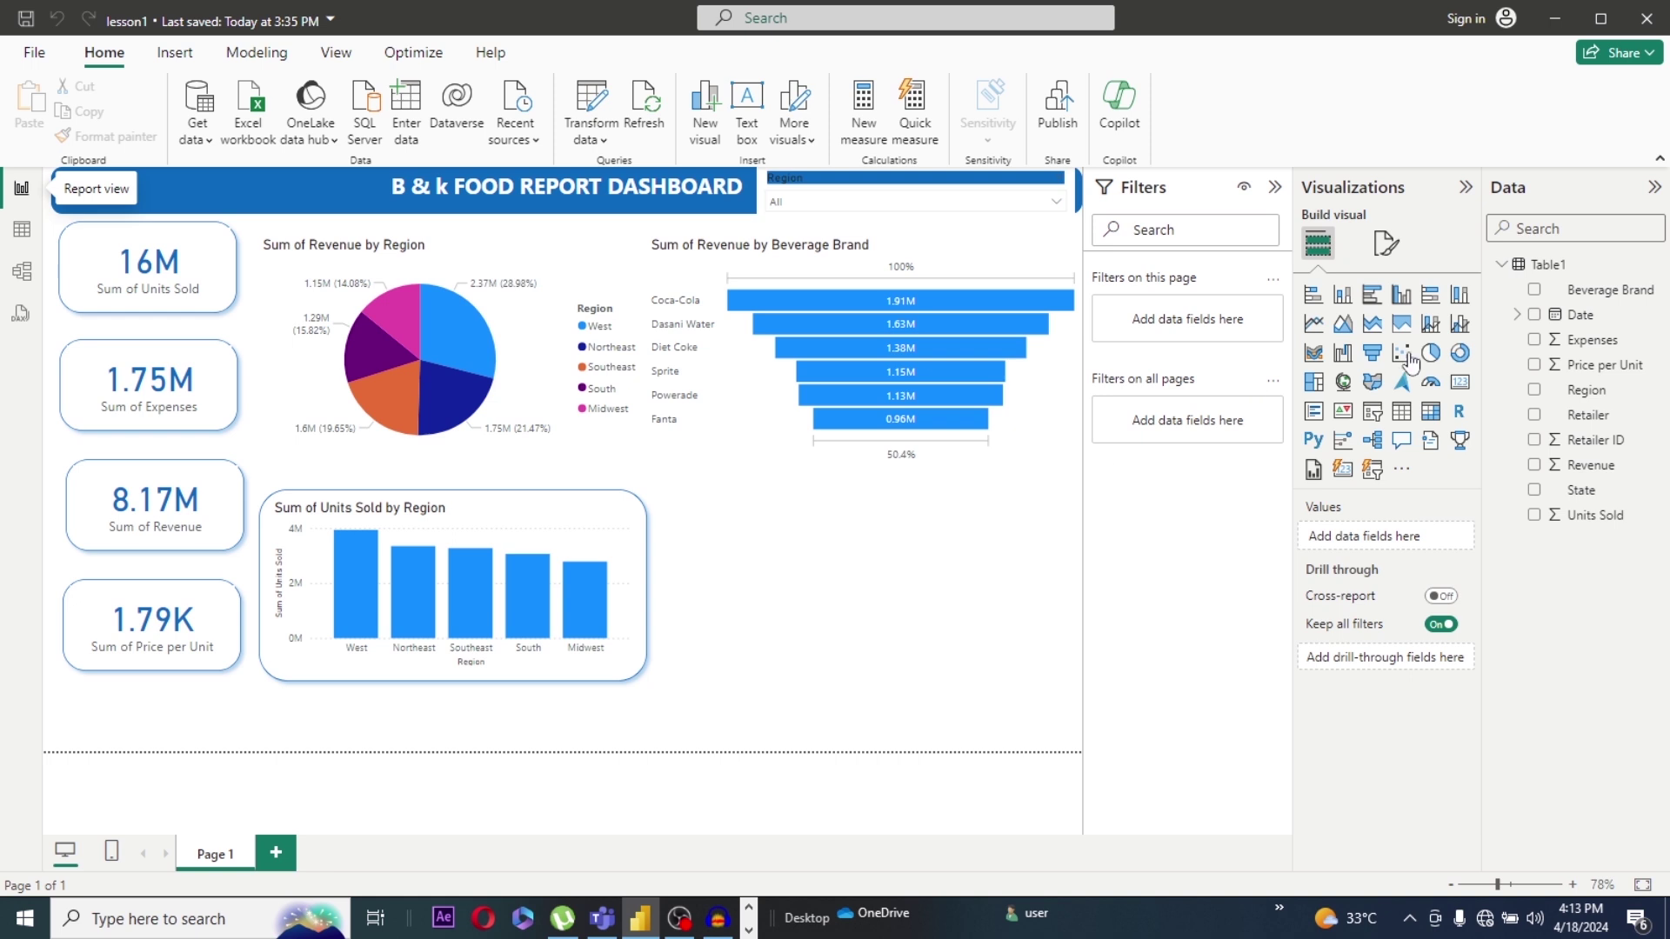
Step: Add a table with Beverage Brand, Region, Revenue and State columns below the funnel chart and narrow it slightly
click(1401, 414)
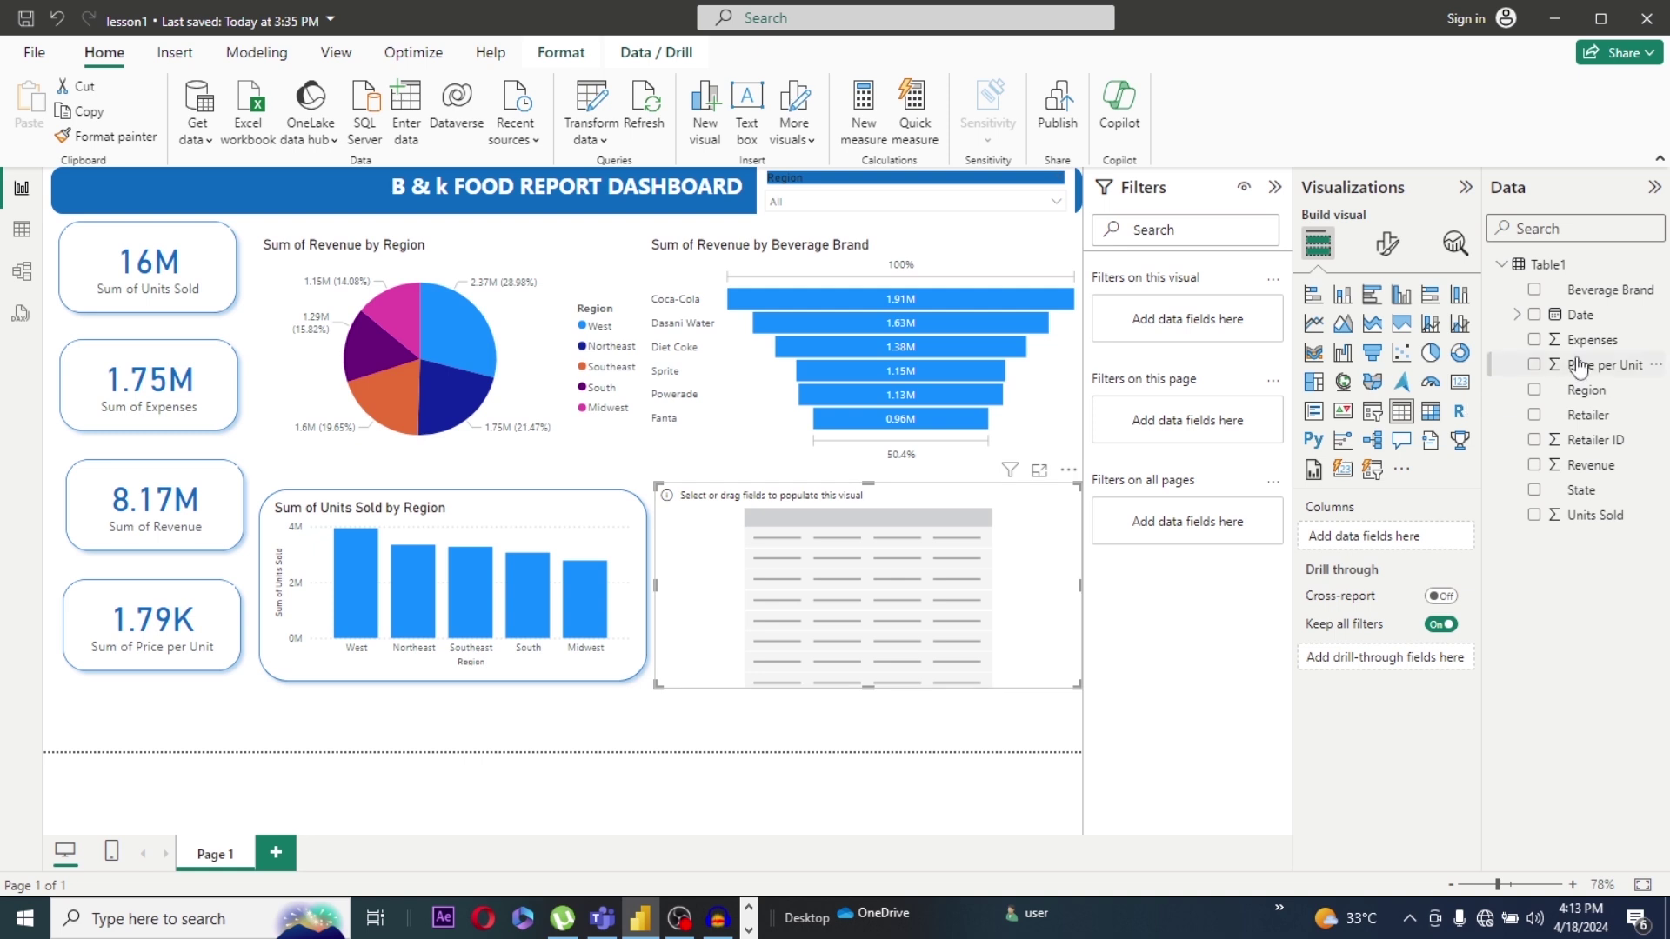
click(1535, 296)
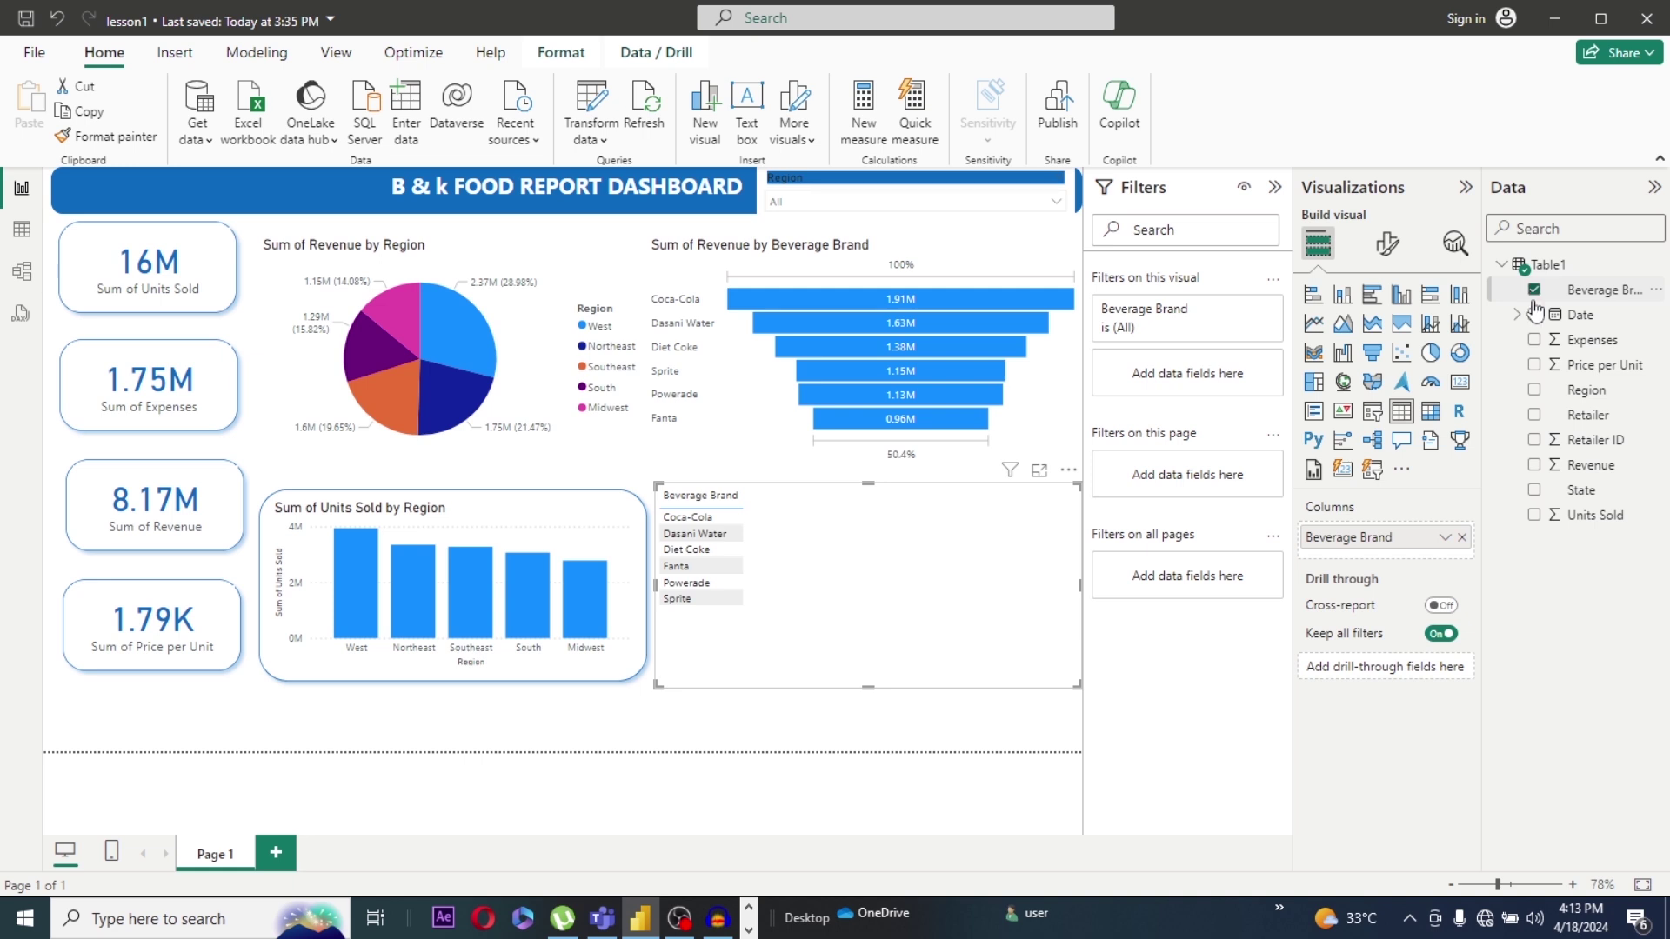
click(1535, 393)
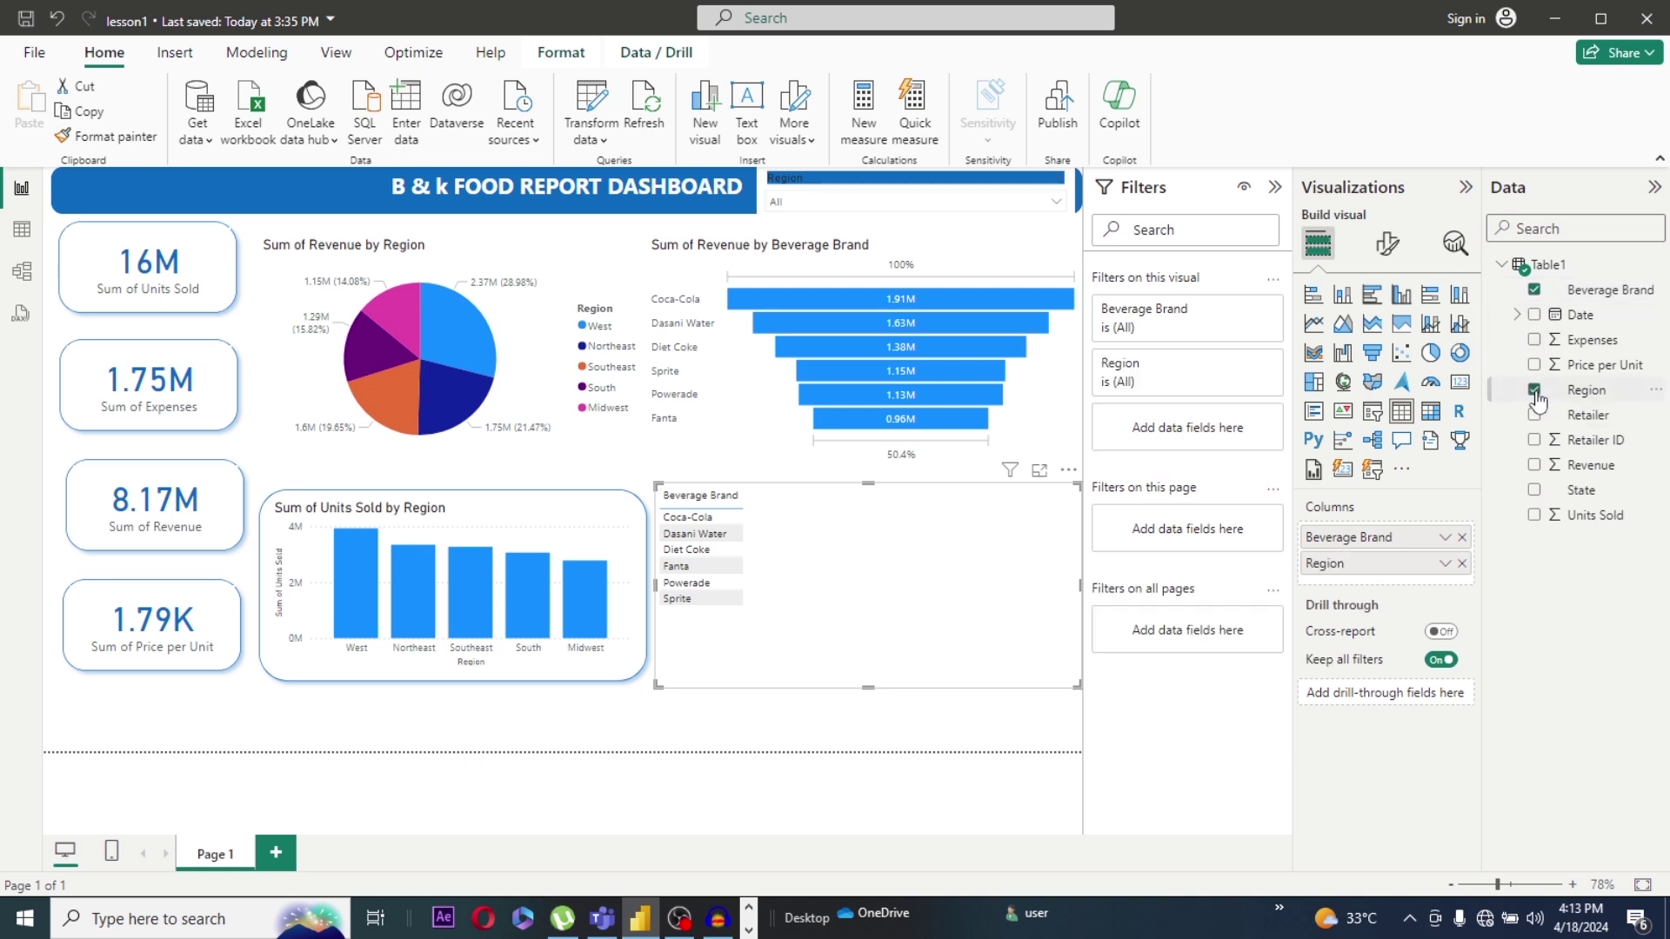
click(1535, 466)
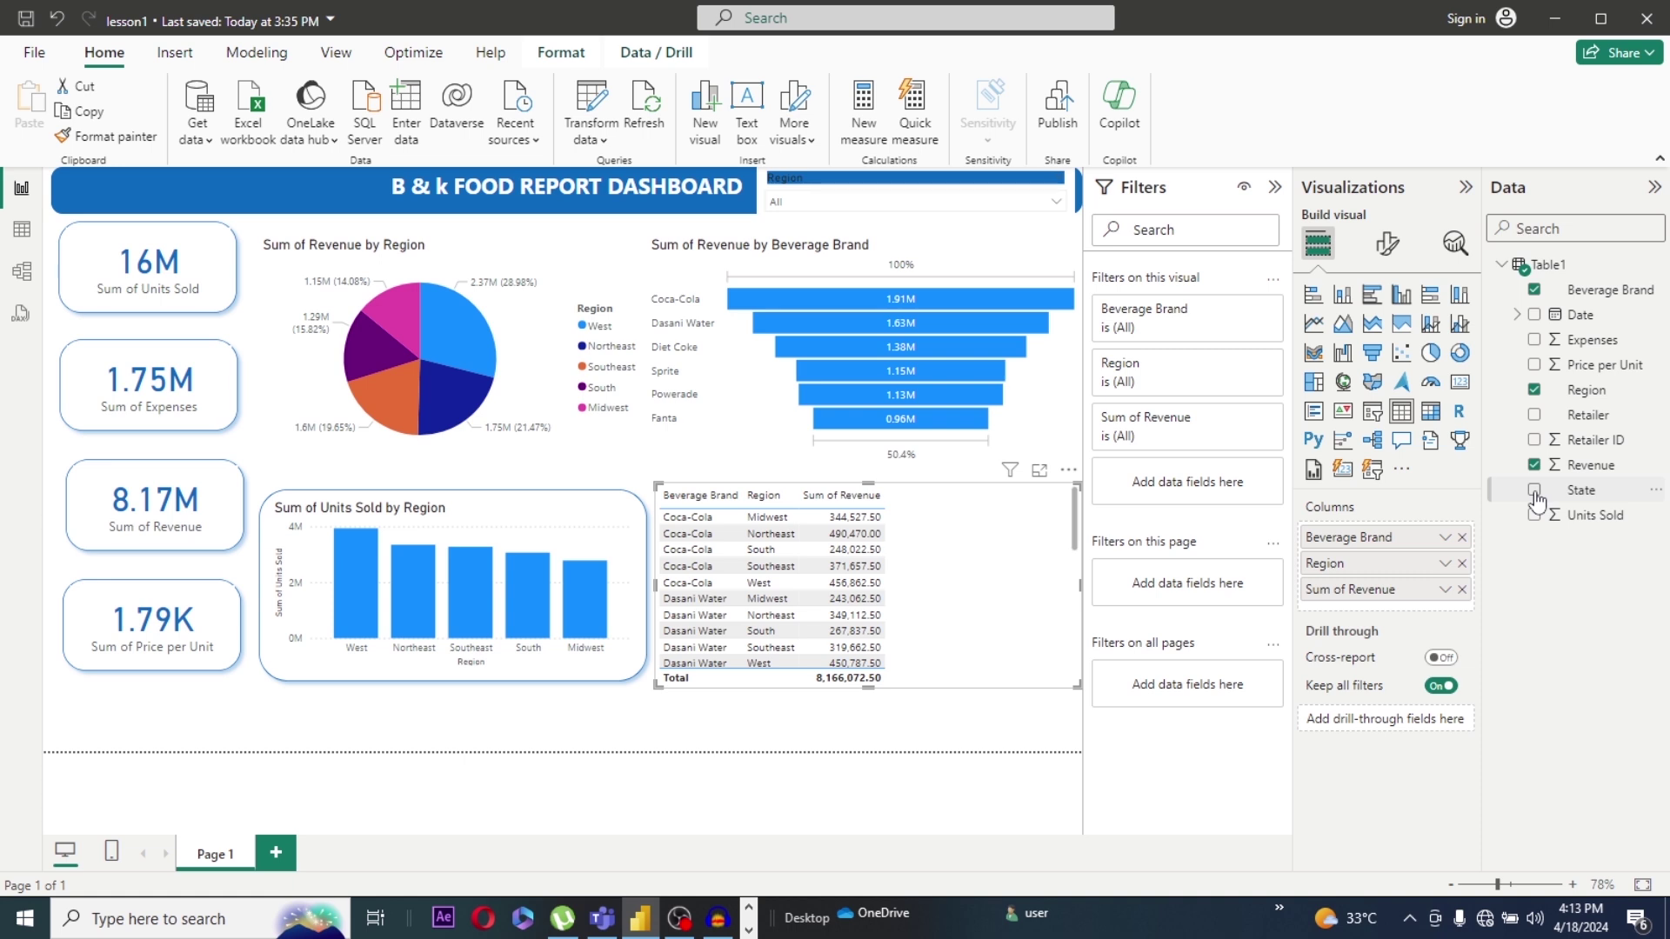
click(1535, 493)
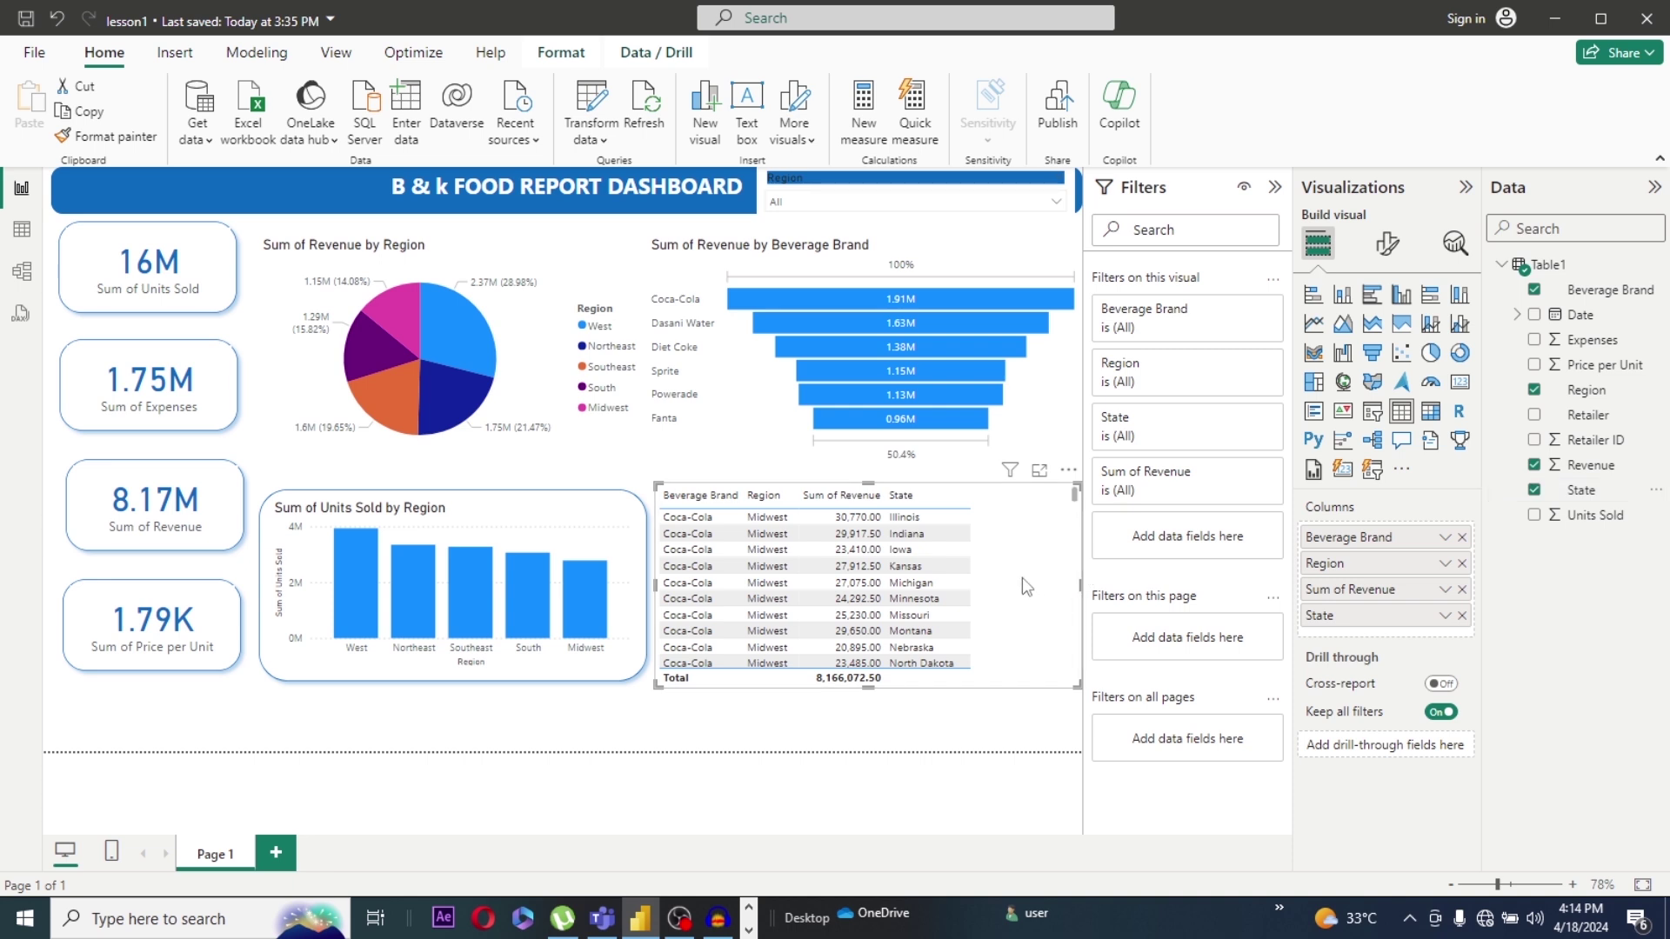
drag(1080, 584, 1021, 578)
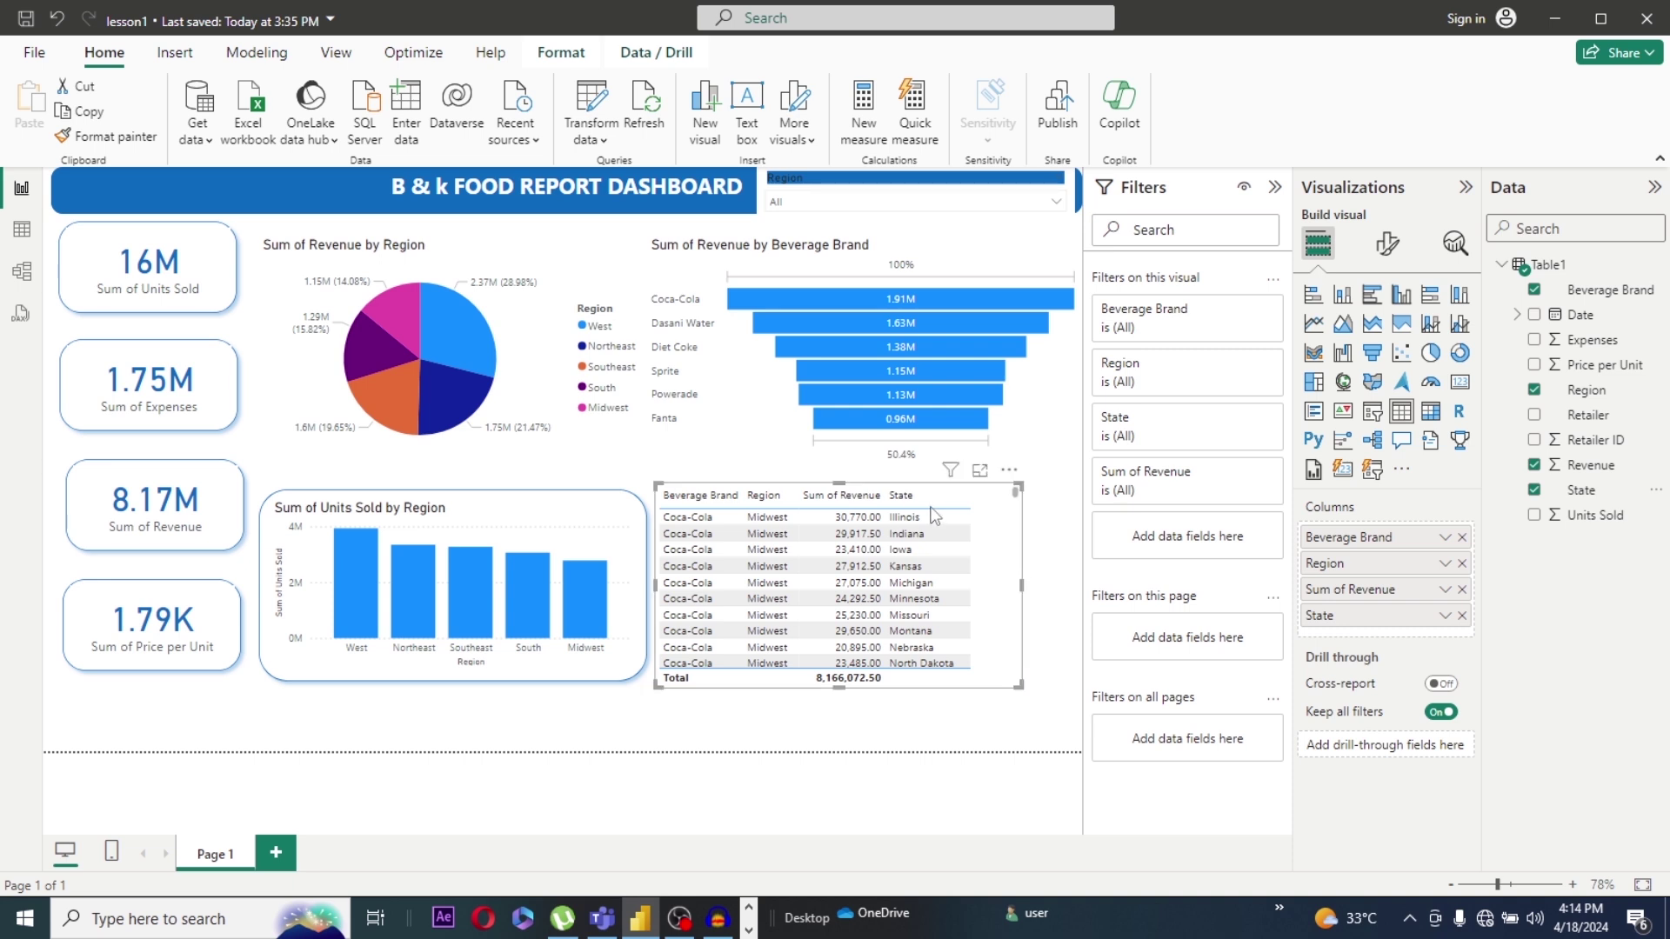
click(893, 493)
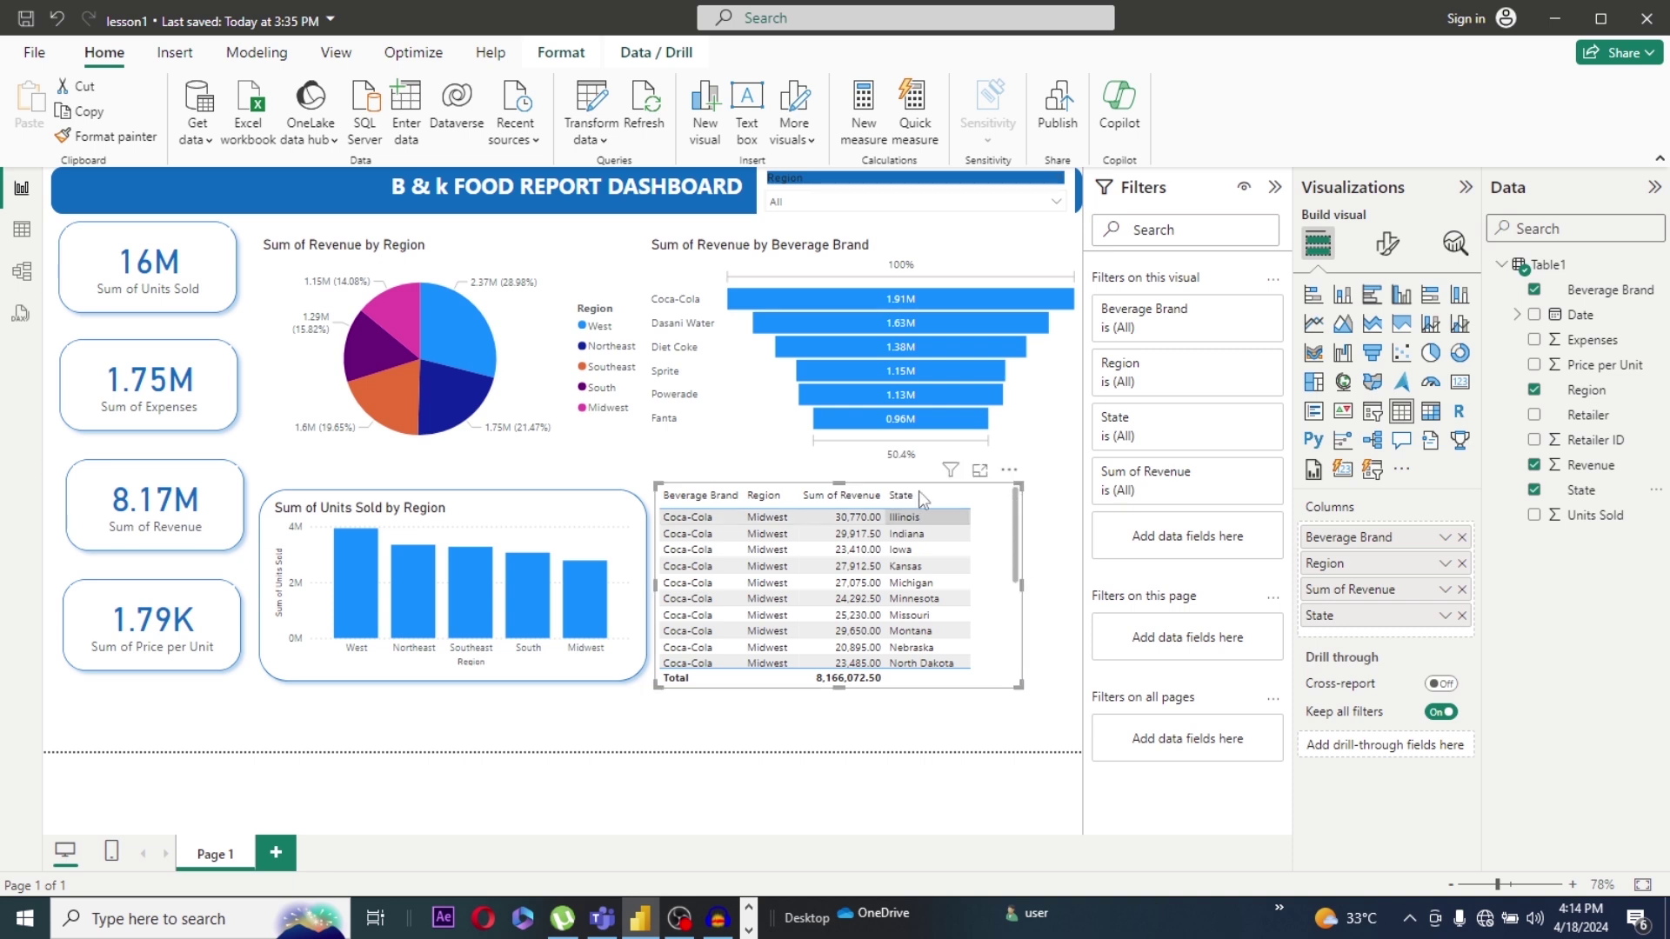